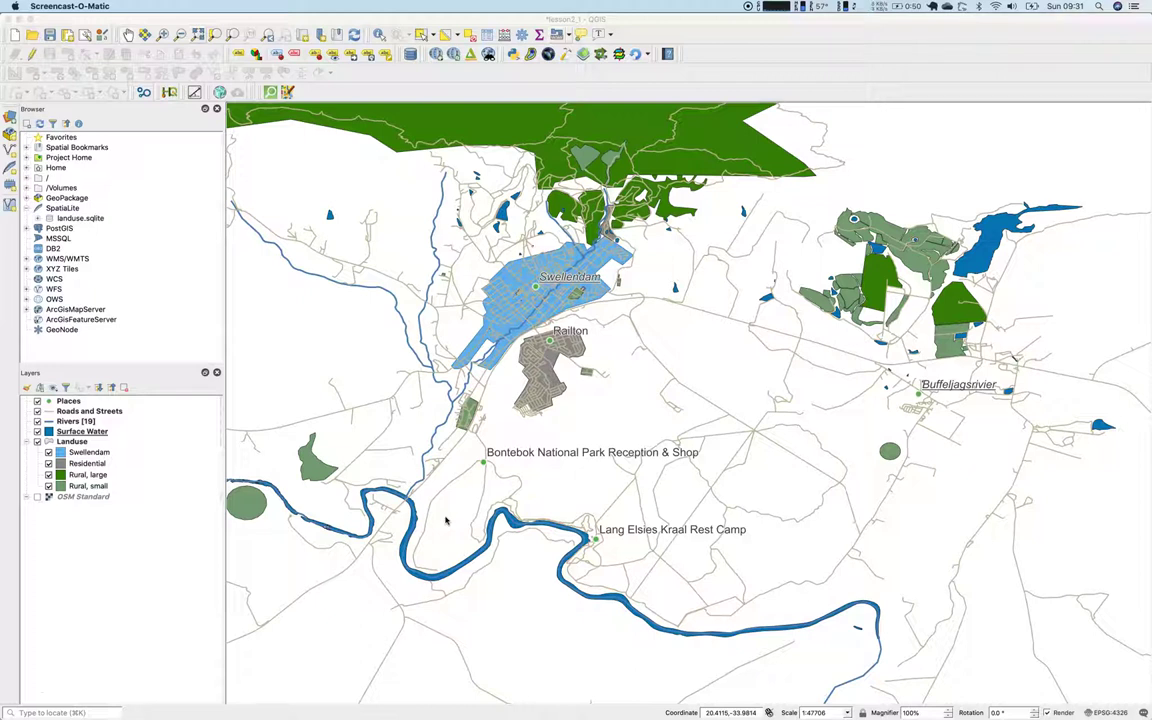
Review the Landuse layer's categorized styling and close its properties unchanged.
double_click(75, 441)
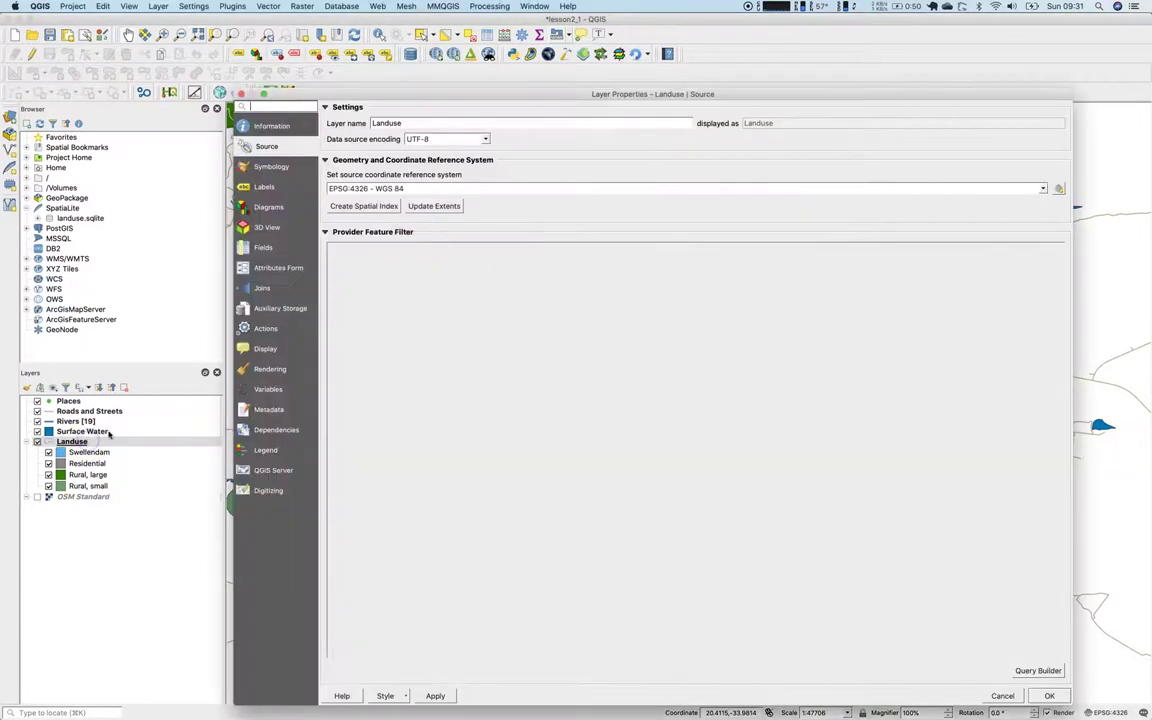
left_click(268, 166)
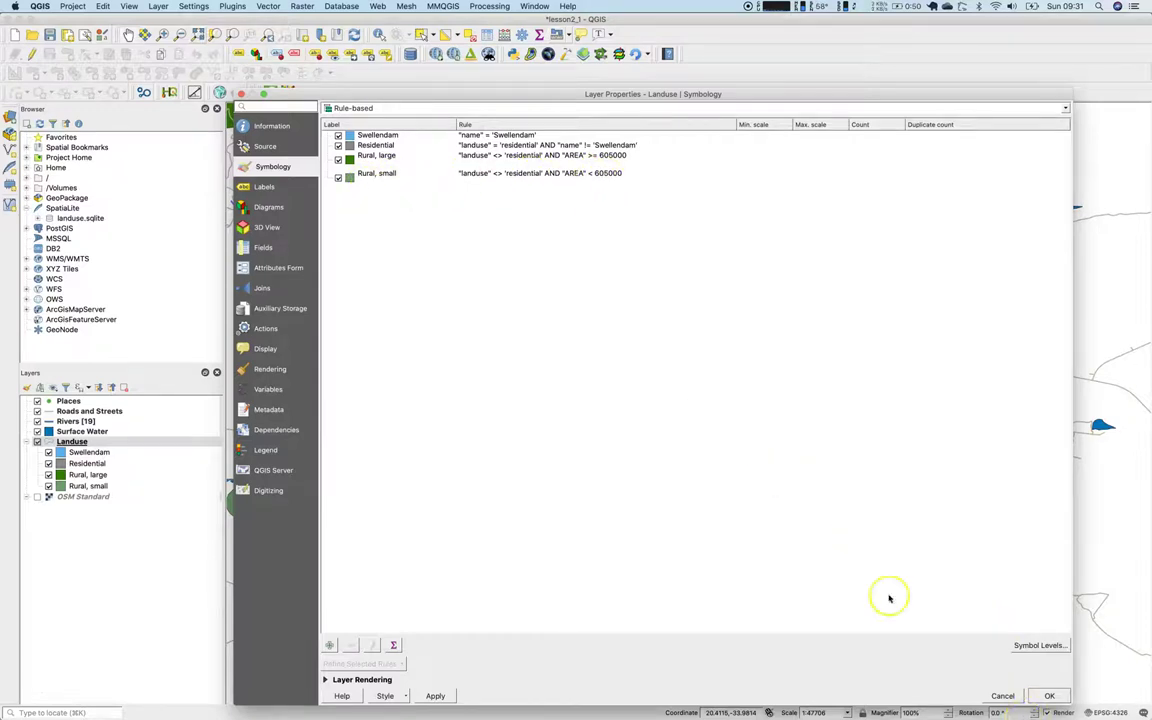
left_click(1058, 697)
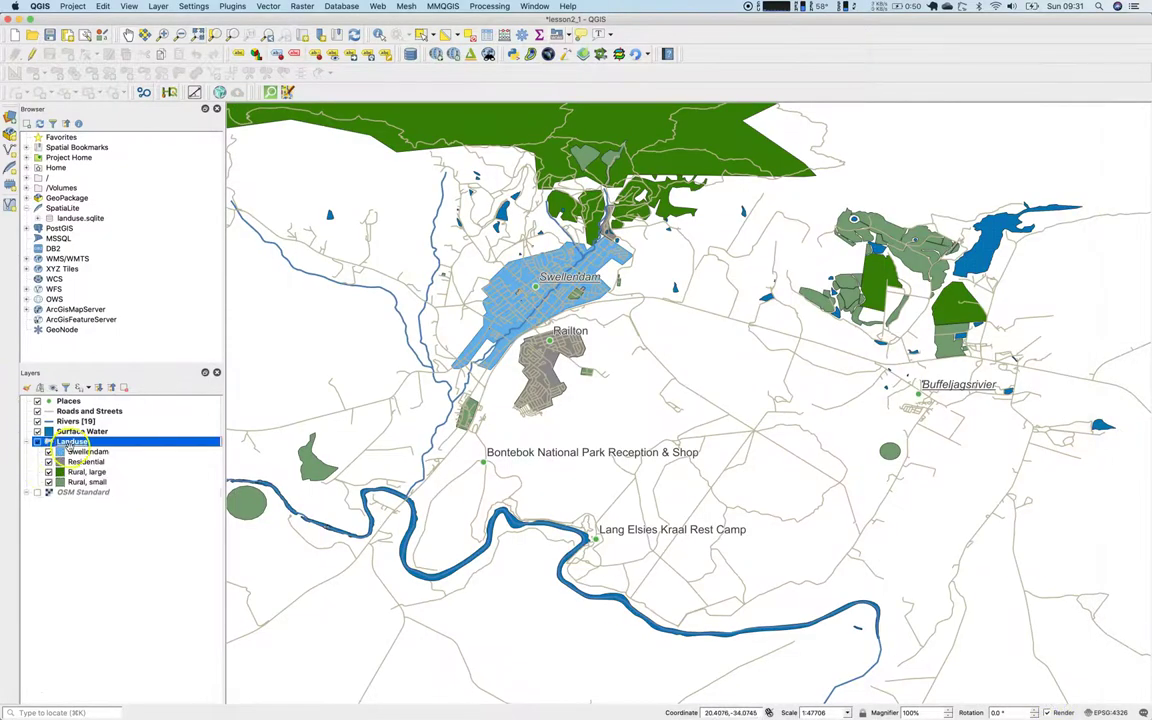
Inspect the Surface Water fill and point pattern symbol, then select the Rivers and Places layers.
double_click(80, 431)
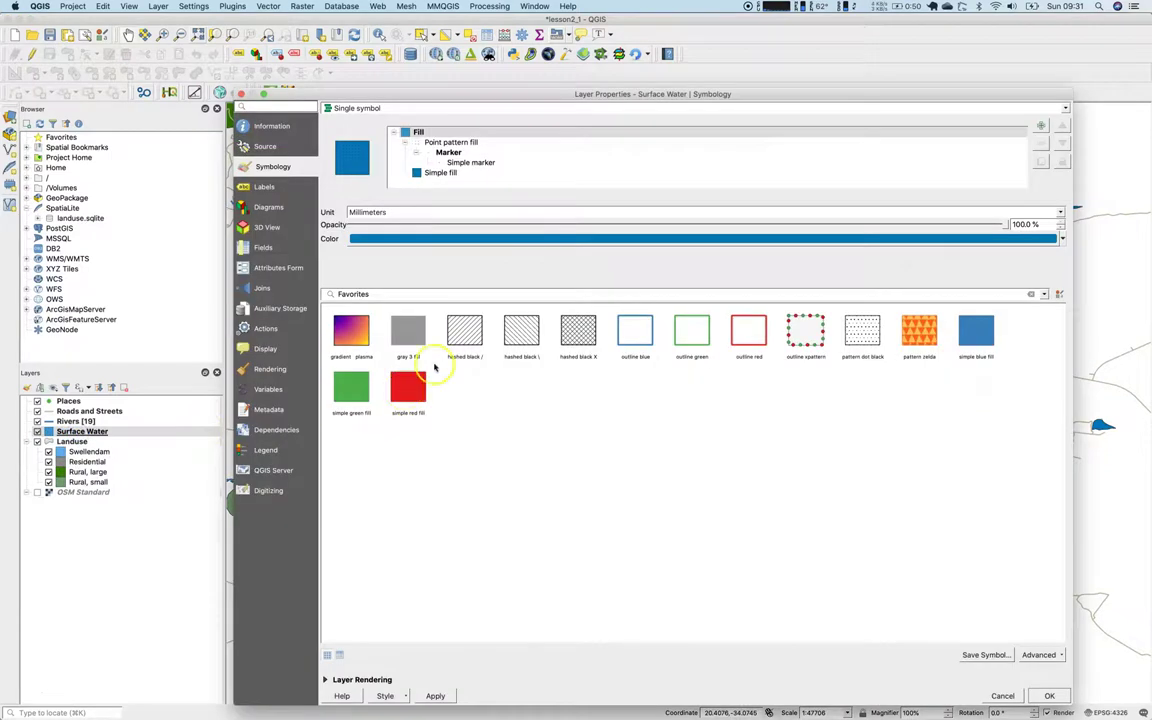
left_click(420, 172)
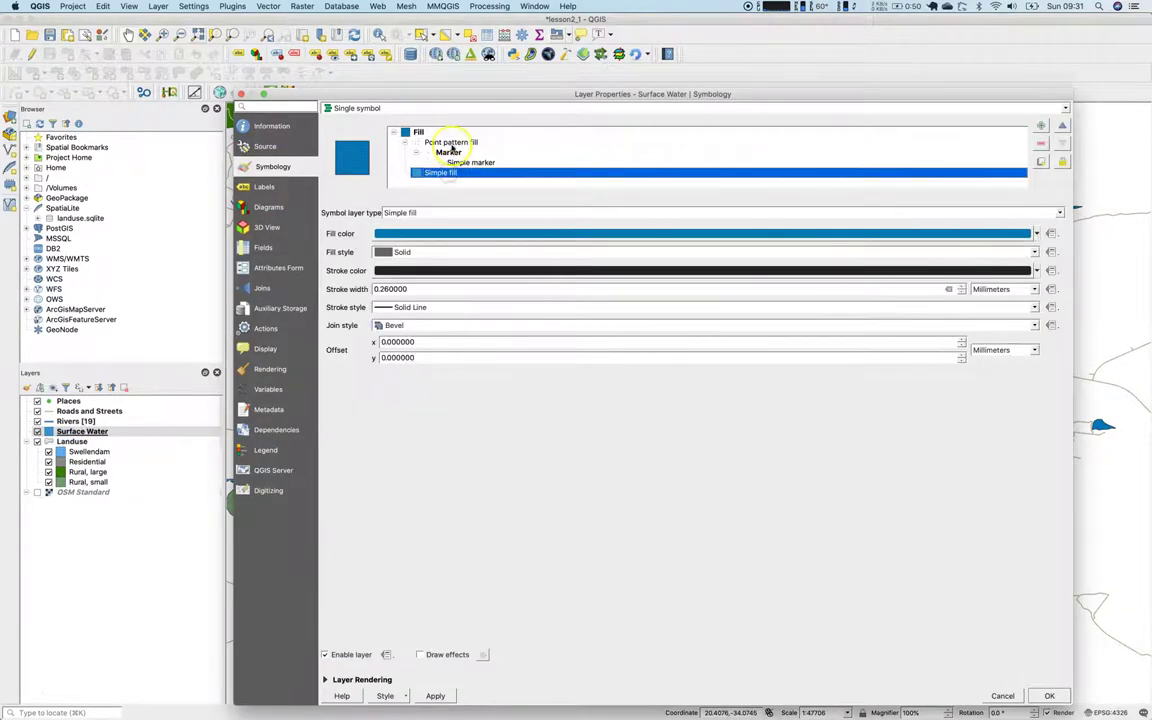
left_click(452, 143)
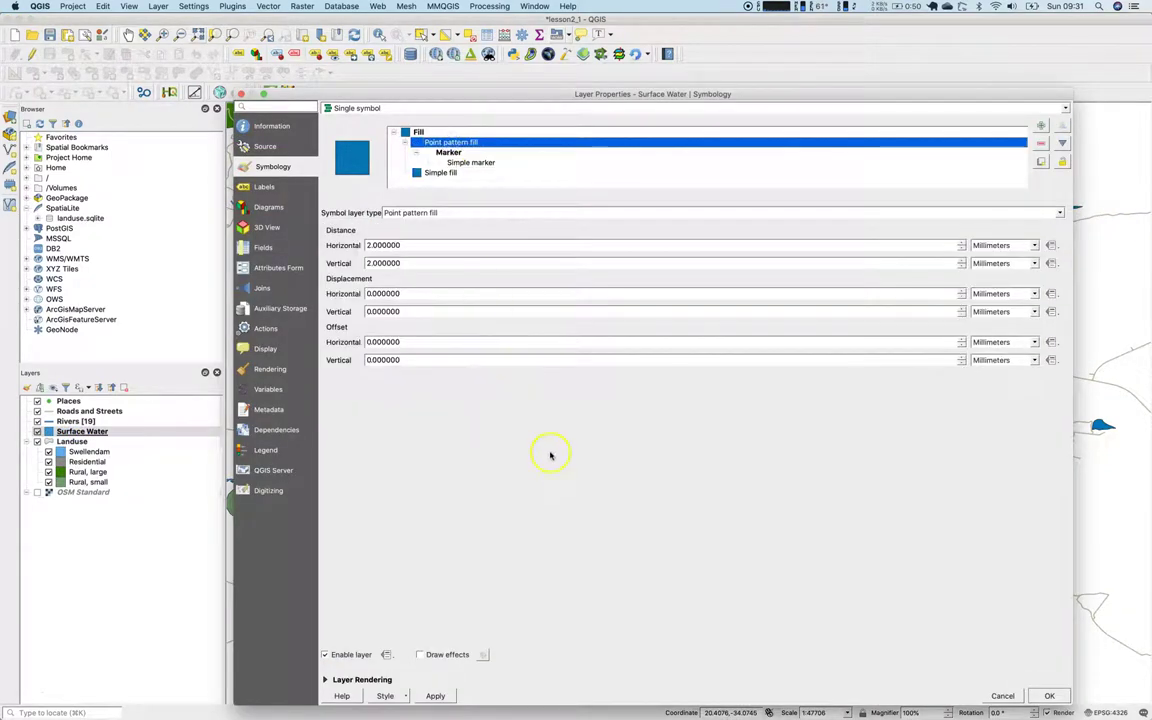
left_click(385, 131)
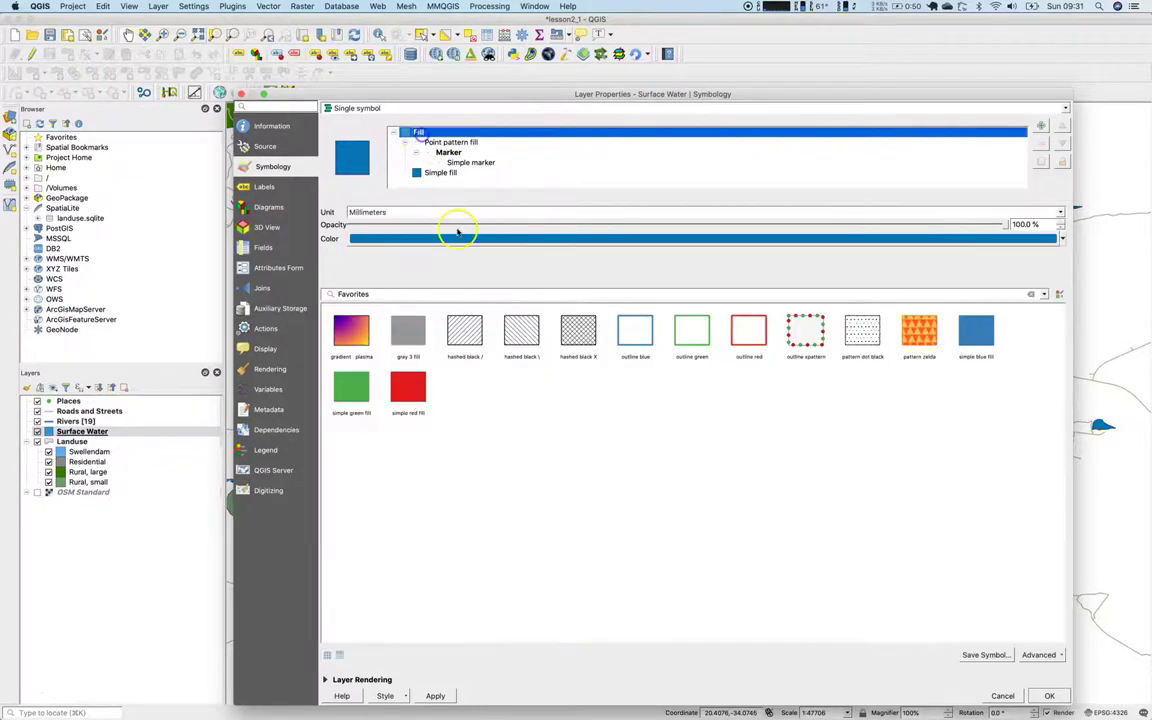
left_click(1049, 695)
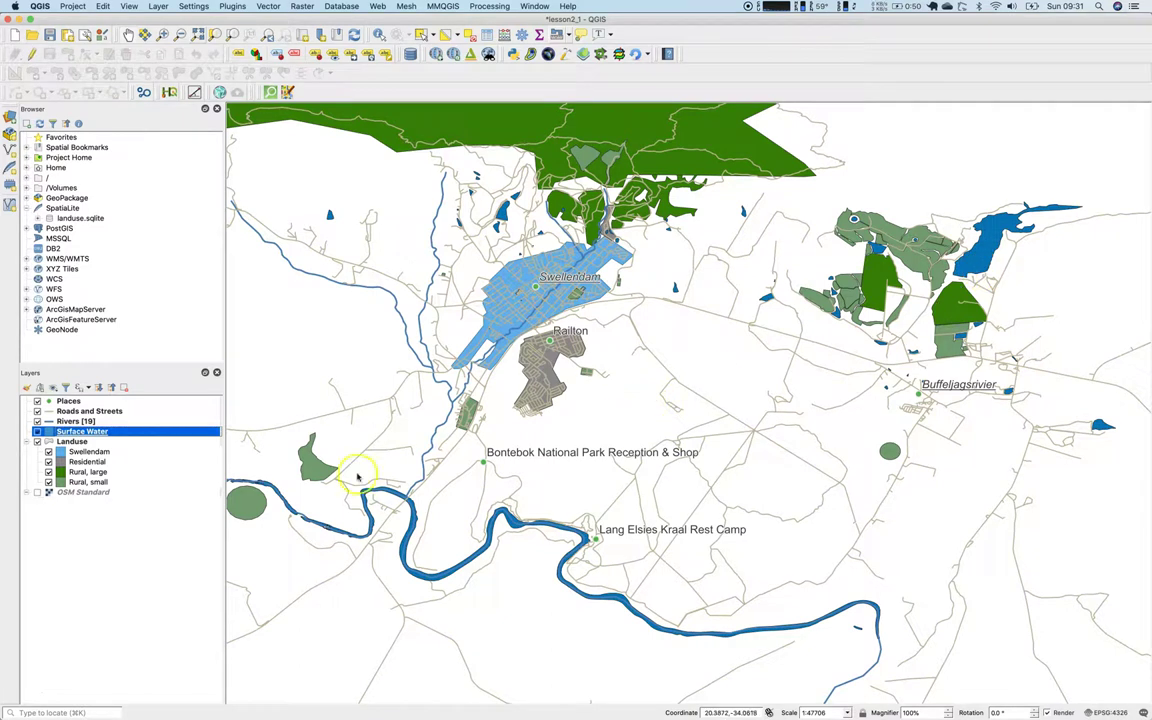
left_click(64, 422)
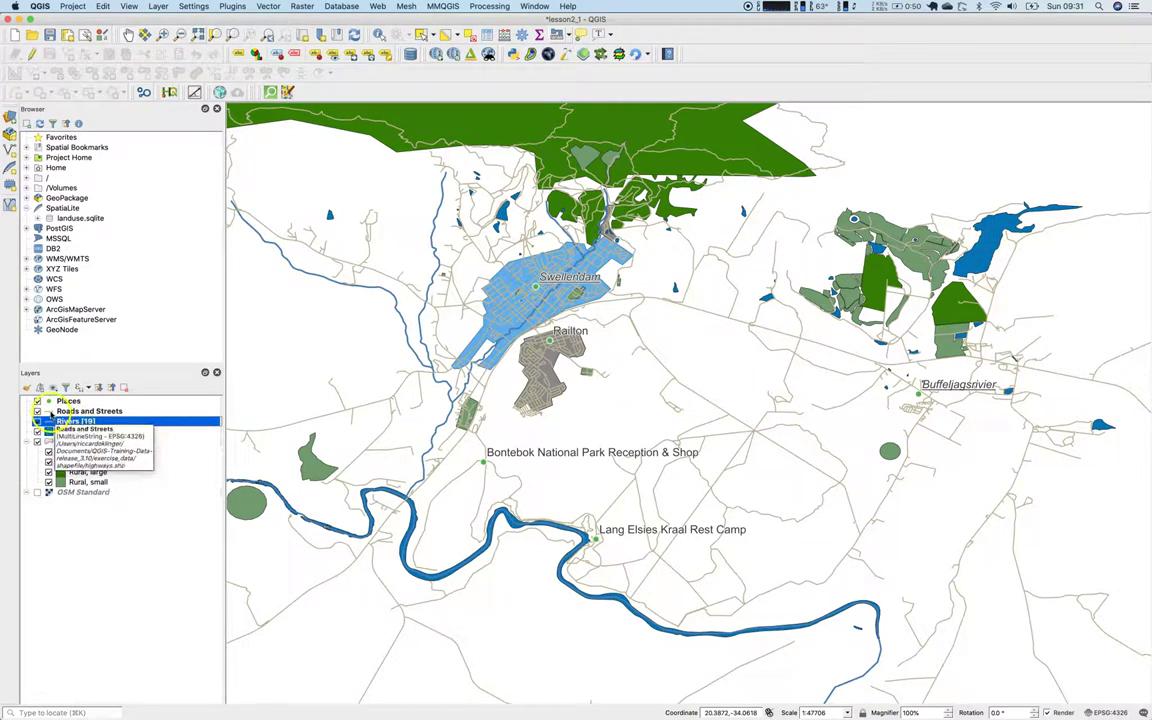
left_click(68, 401)
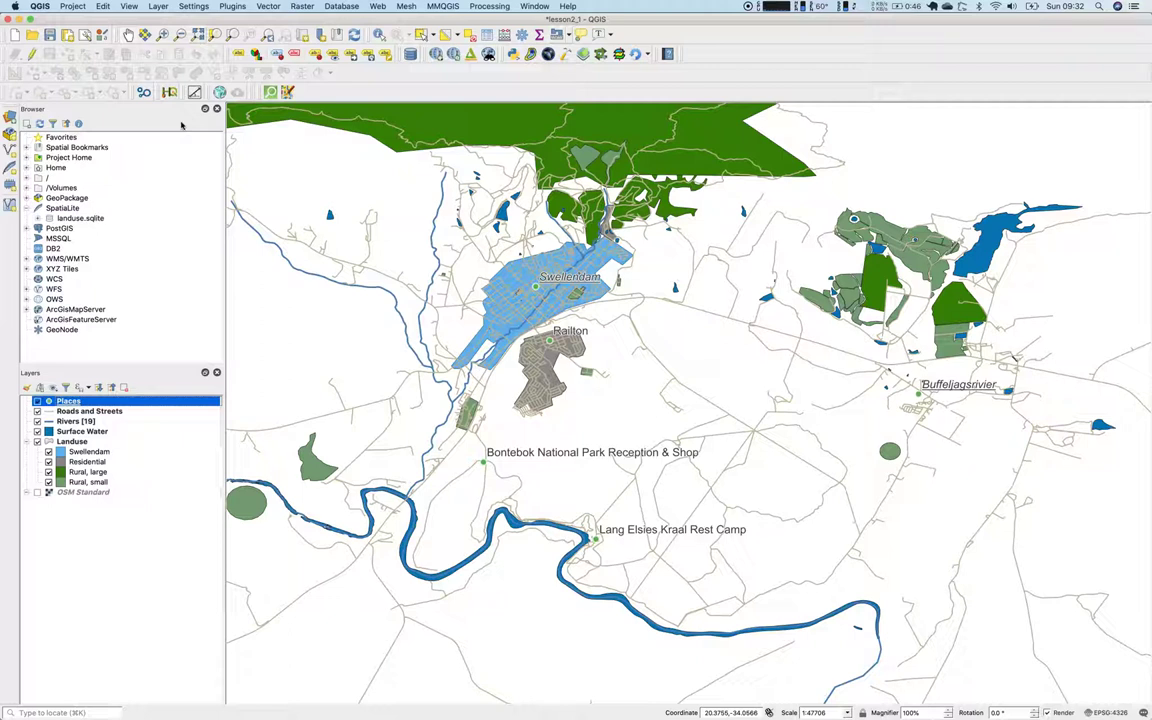
Check open windows in Mission Control and bring up the Project menu.
key("ctrl+Up")
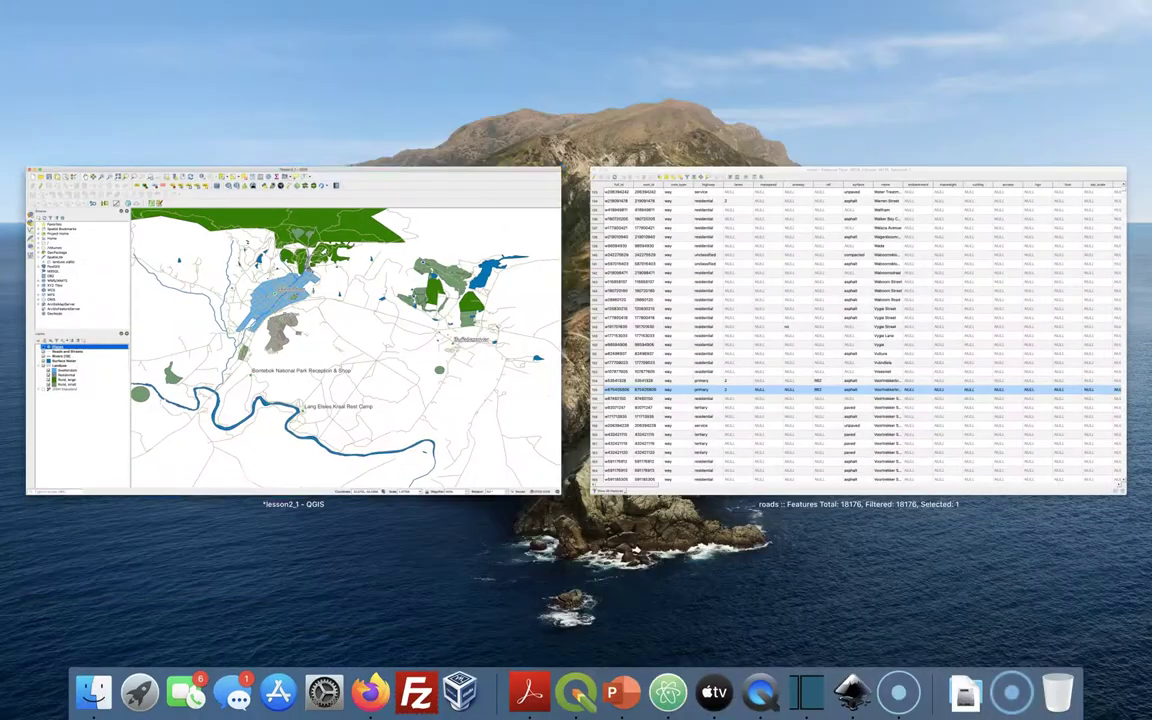
key("ctrl+Up")
left_click(84, 8)
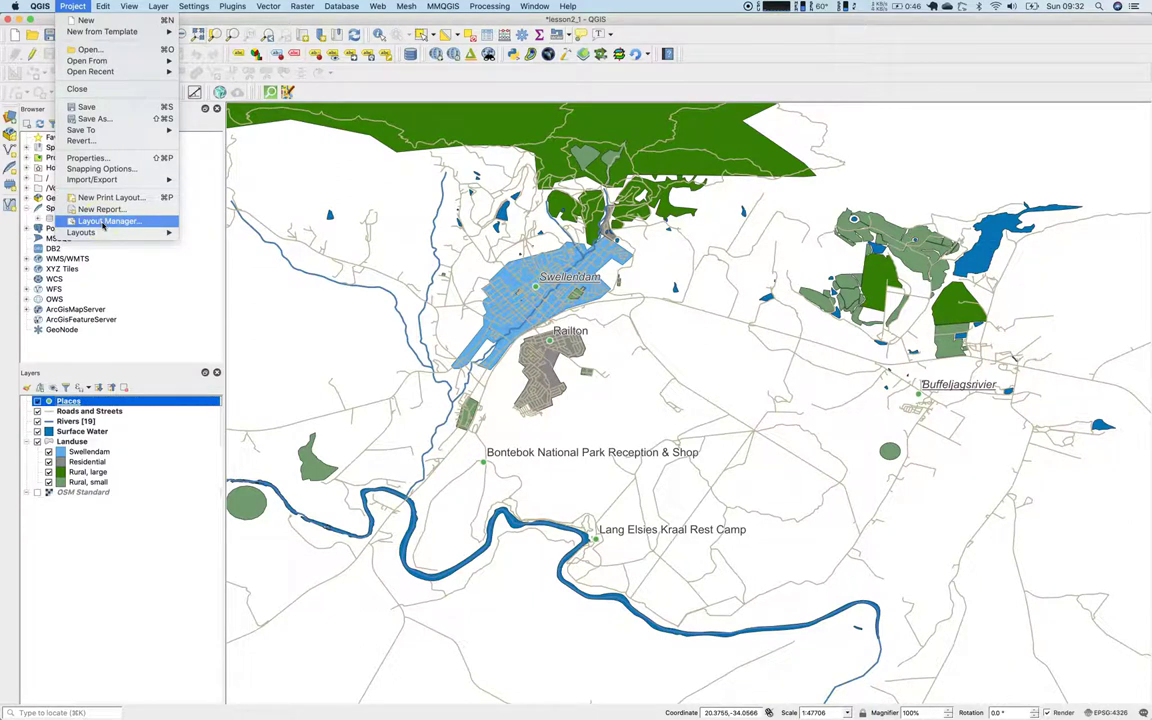
Create an empty print layout titled 'Swellendam' through the Layout Manager.
left_click(102, 222)
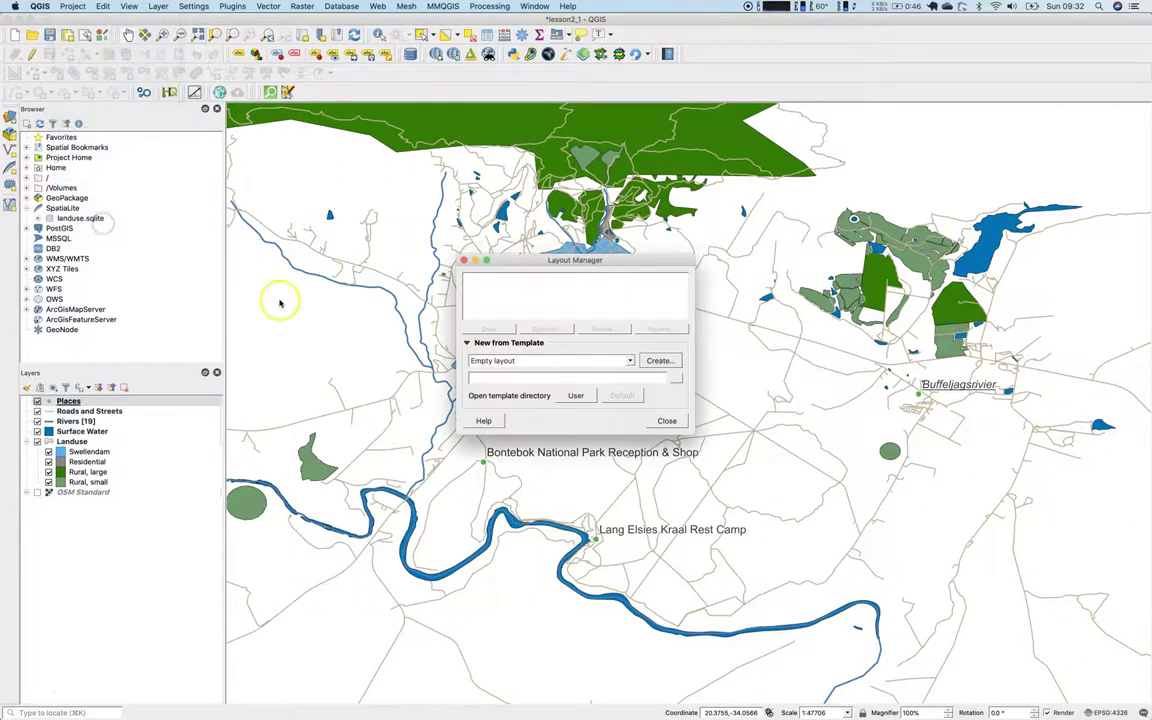
left_click(514, 362)
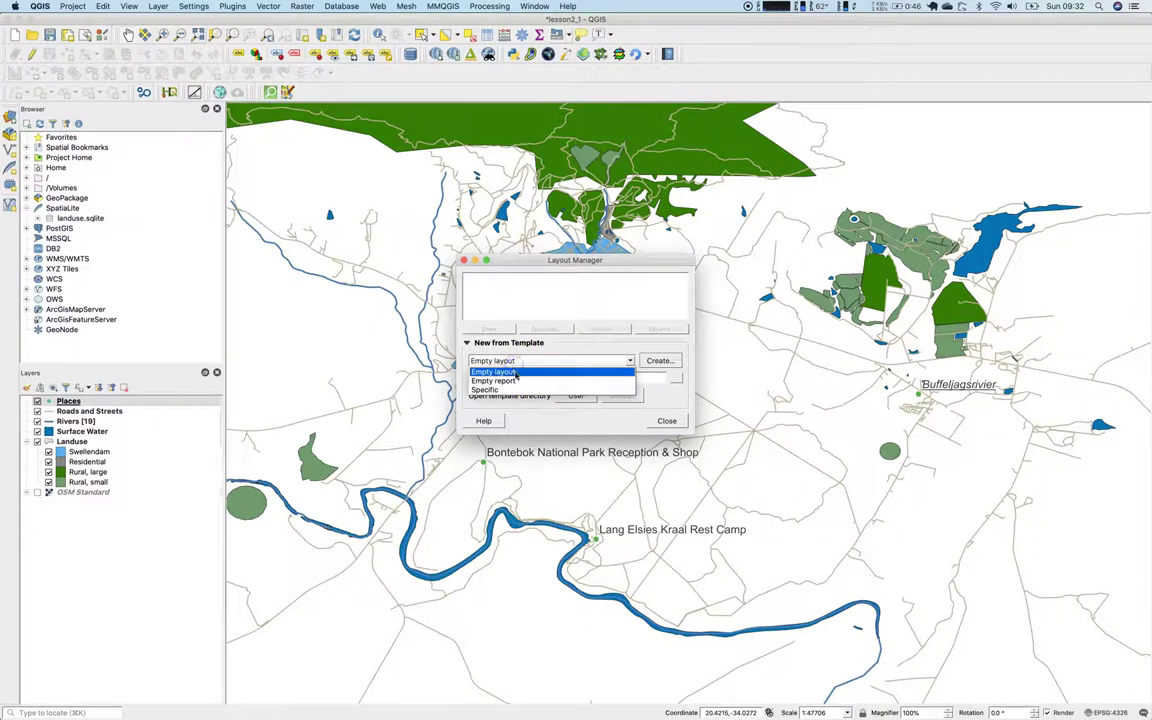
left_click(514, 372)
left_click(660, 362)
left_click(662, 364)
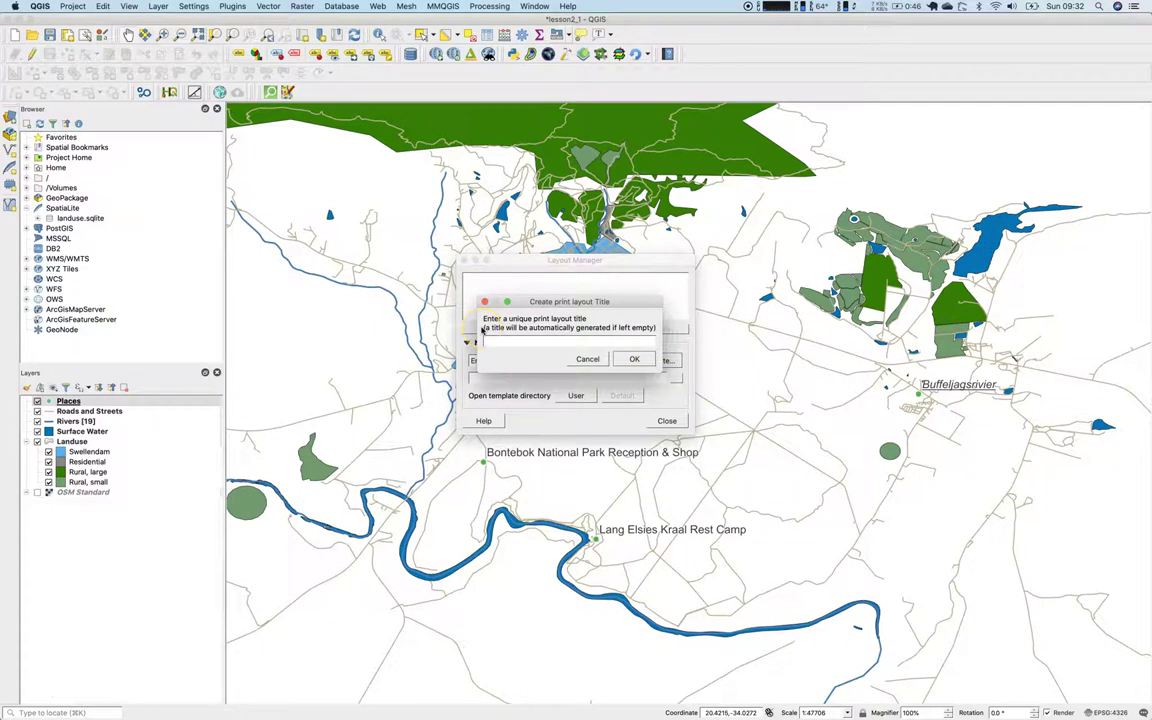
type("Swellendam")
key("Return")
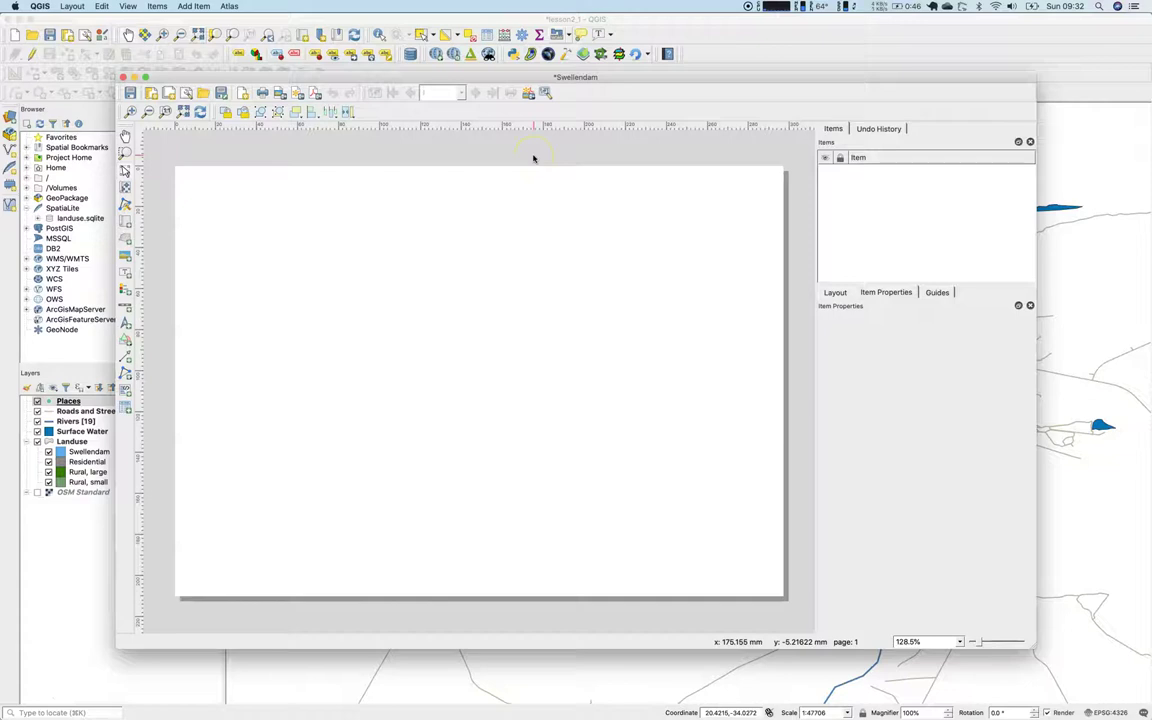
Maximise the Swellendam layout window and confirm the export resolution is 300 dpi.
double_click(606, 79)
left_click(950, 275)
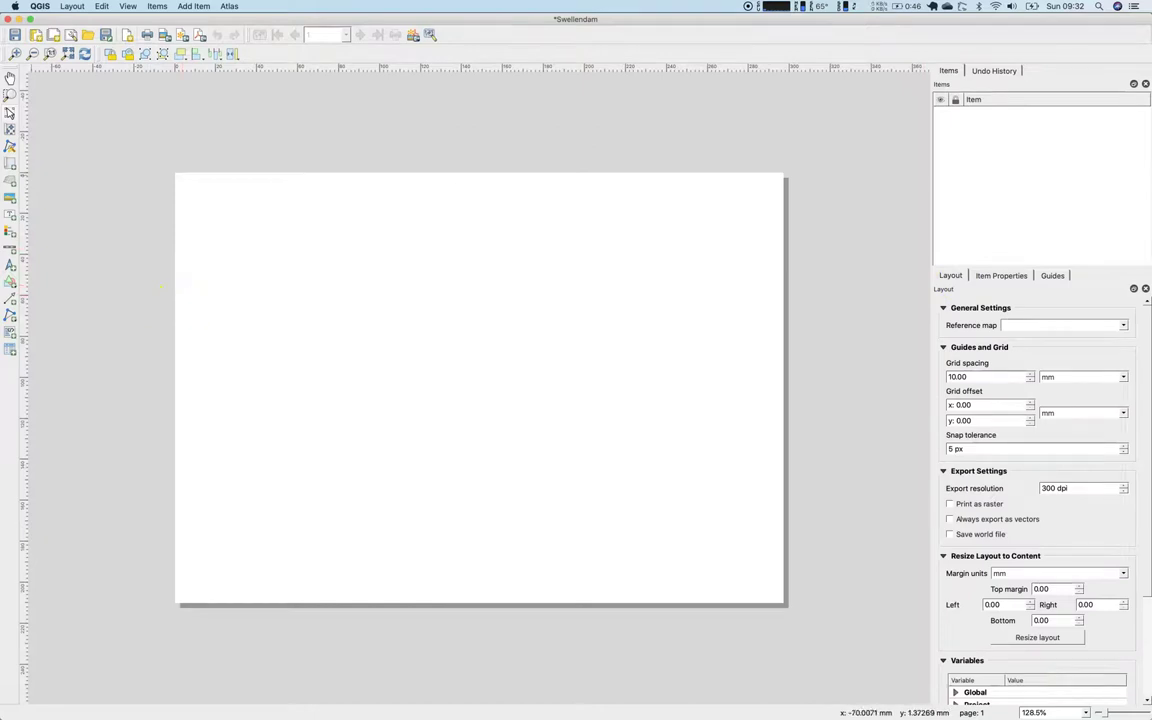
left_click(16, 180)
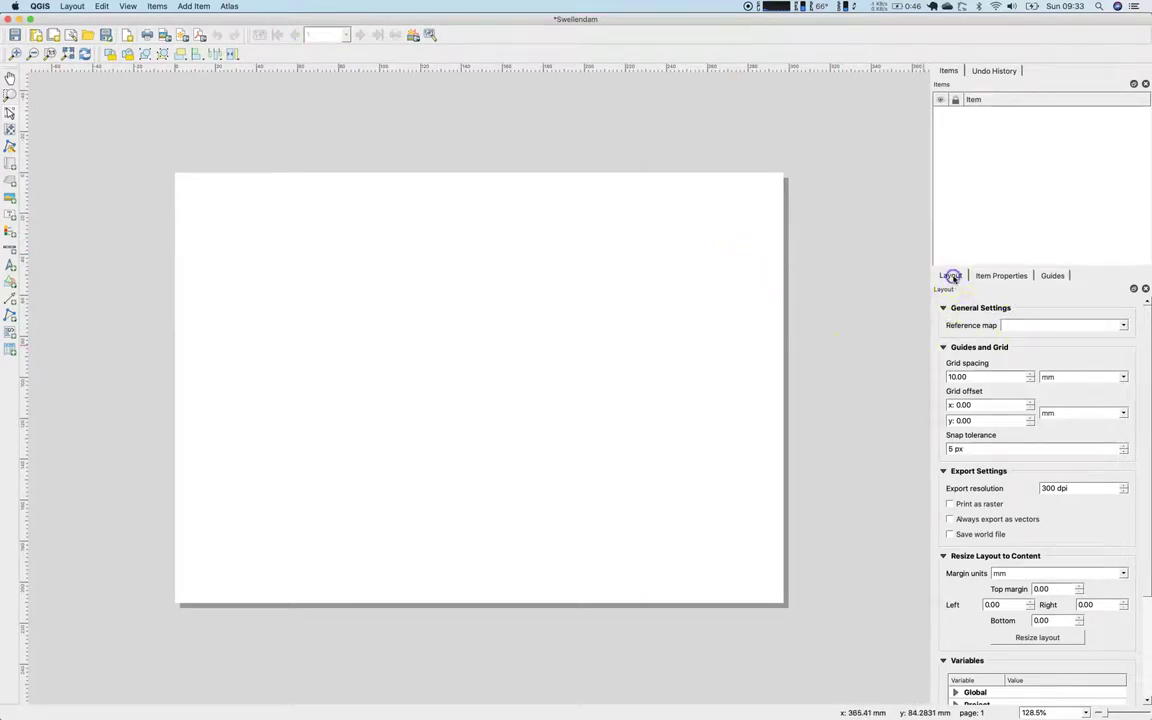
left_click(990, 277)
left_click(1061, 278)
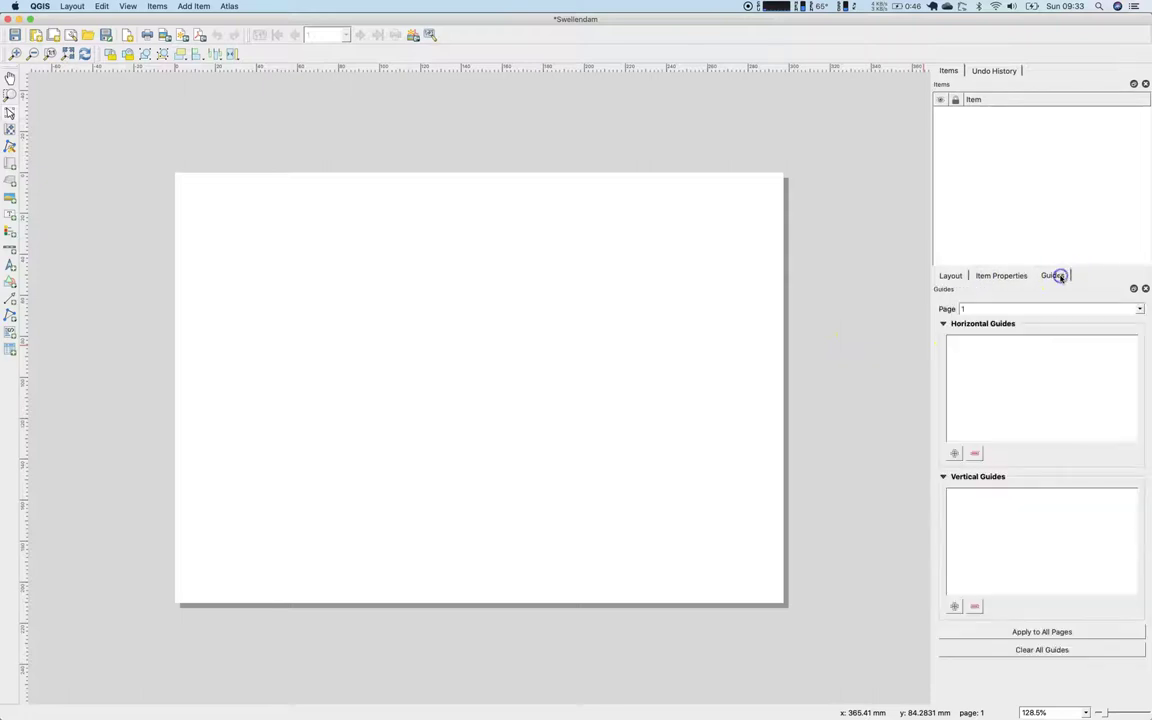
left_click(949, 276)
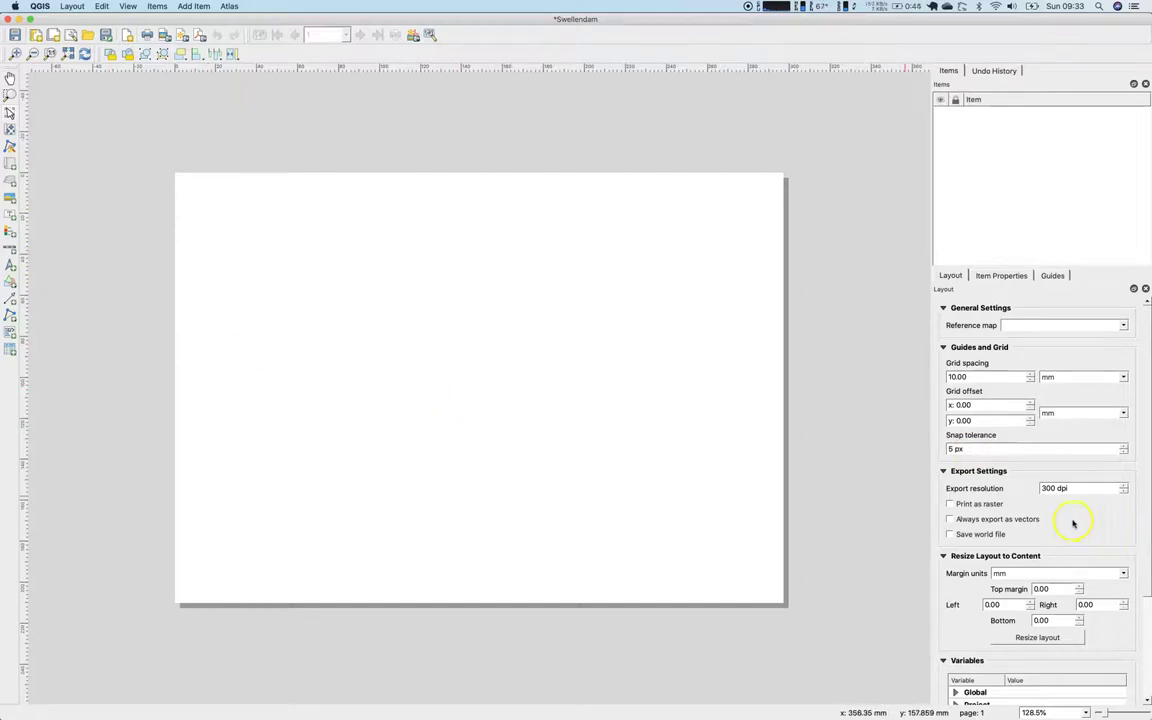
left_click(1055, 488)
left_click(1053, 499)
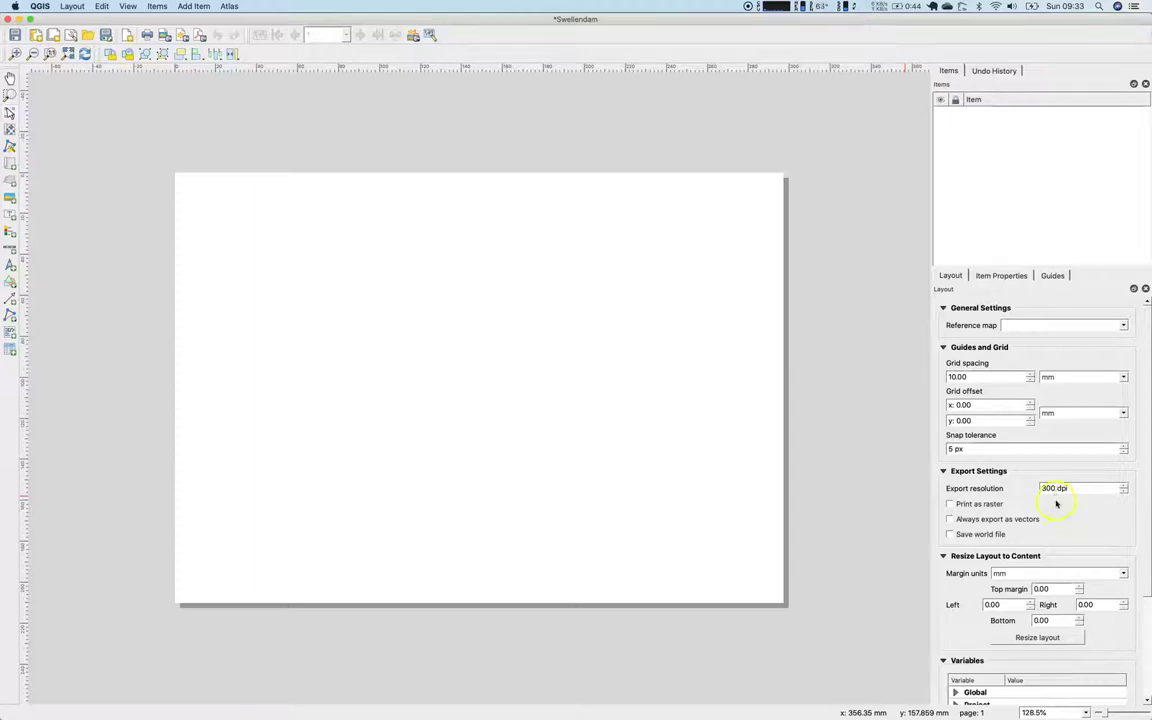
Draw Map 1 across most of the page, then return to the layout window via Mission Control.
left_click(11, 169)
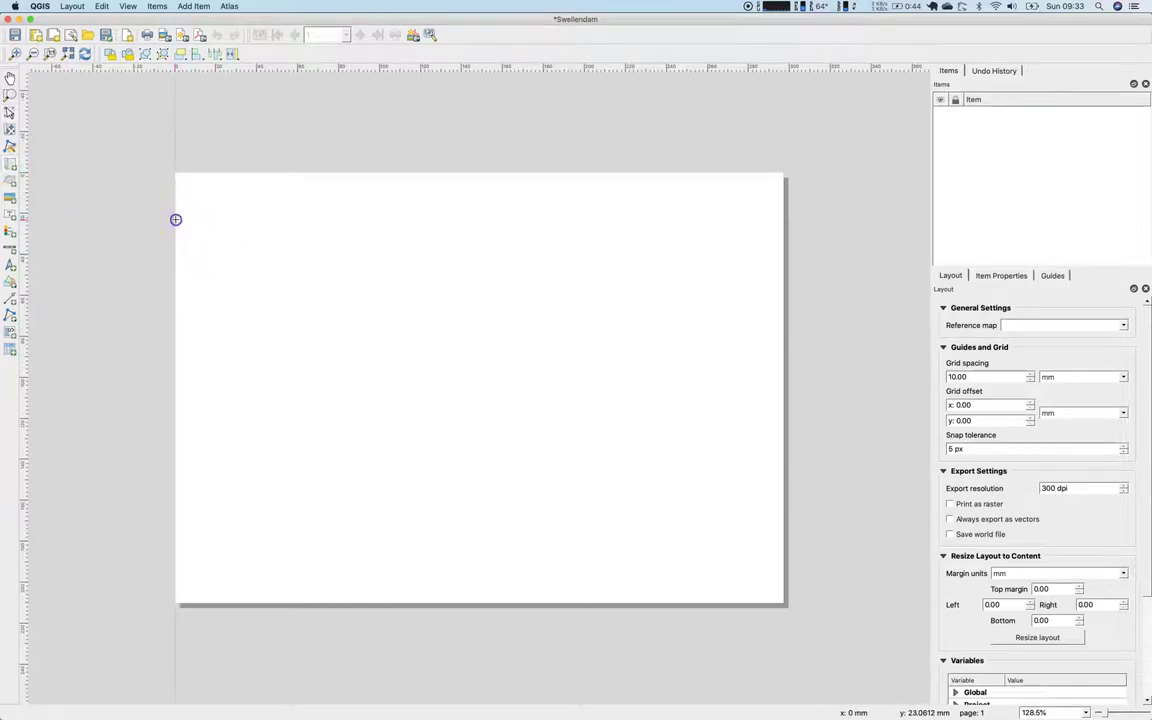
left_click_drag(175, 219, 782, 604)
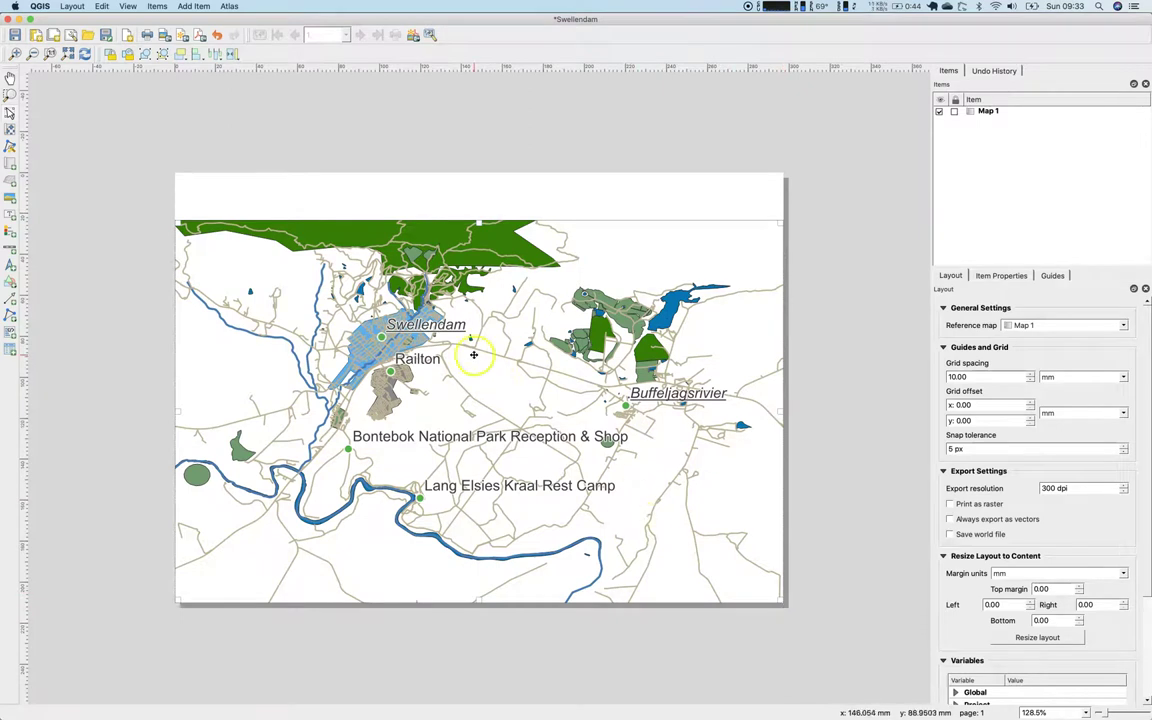
key("super+Tab")
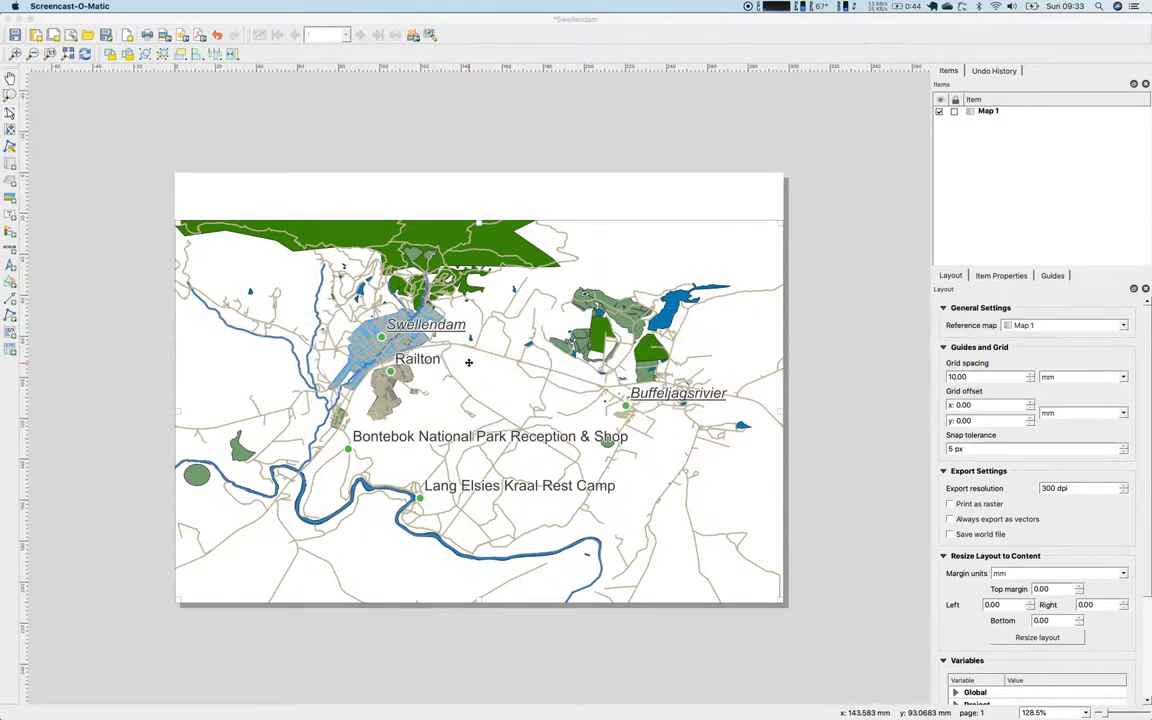
key("ctrl+Down")
key("Escape")
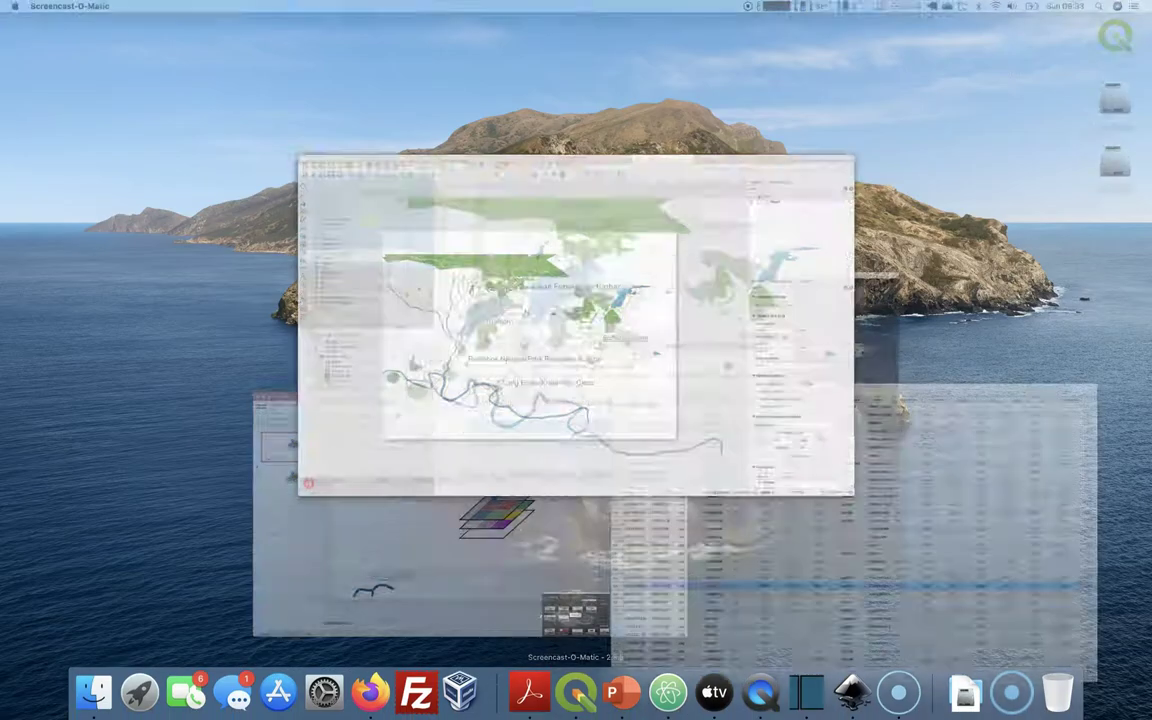
key("ctrl+Up")
left_click(440, 565)
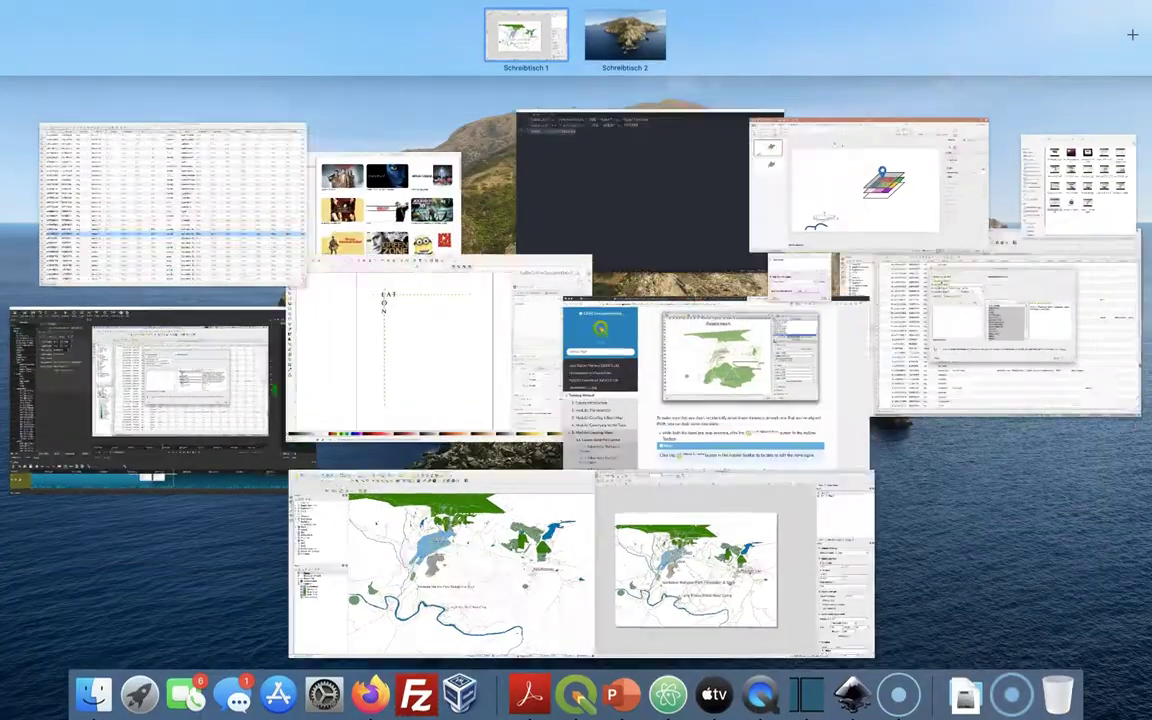
key("ctrl+Up")
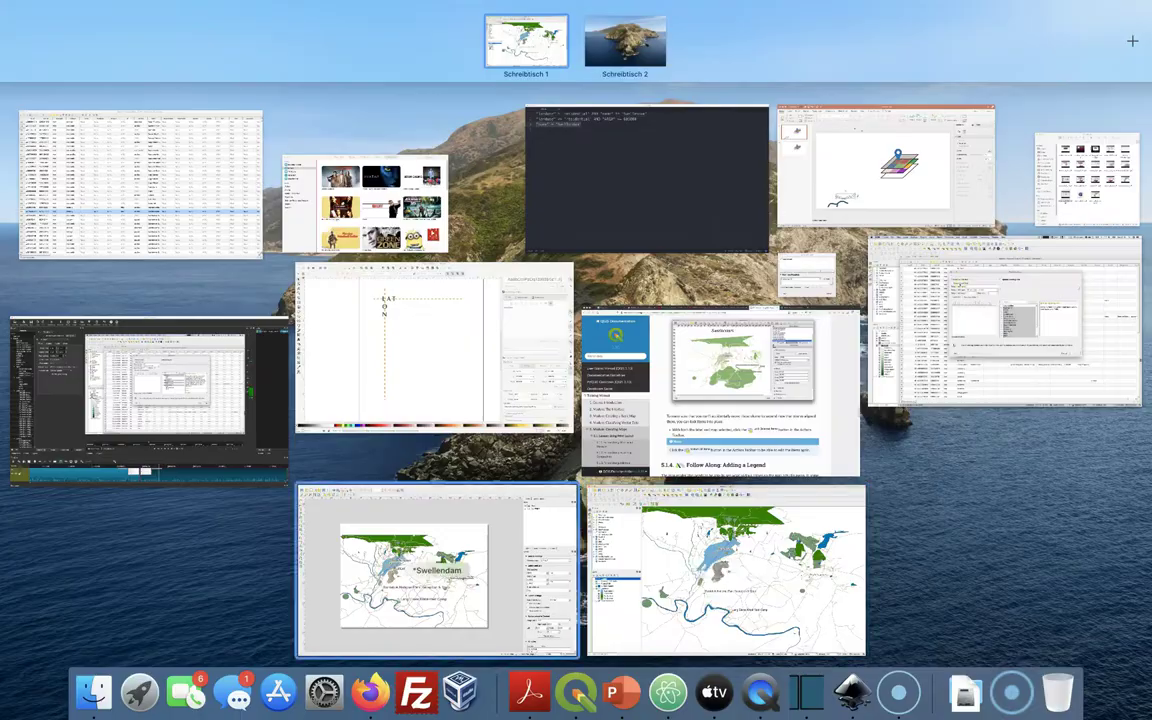
left_click(489, 609)
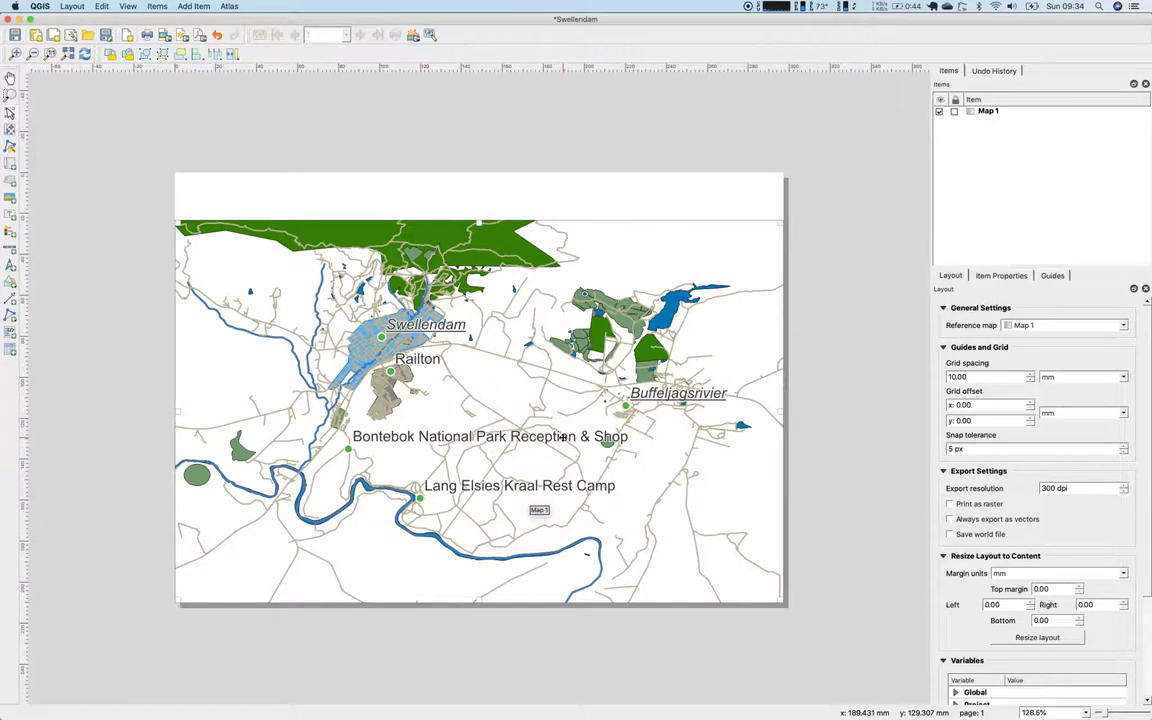
Select Map 1 and show its Item Properties: scale 48075, rotation 0.00°.
left_click(712, 476)
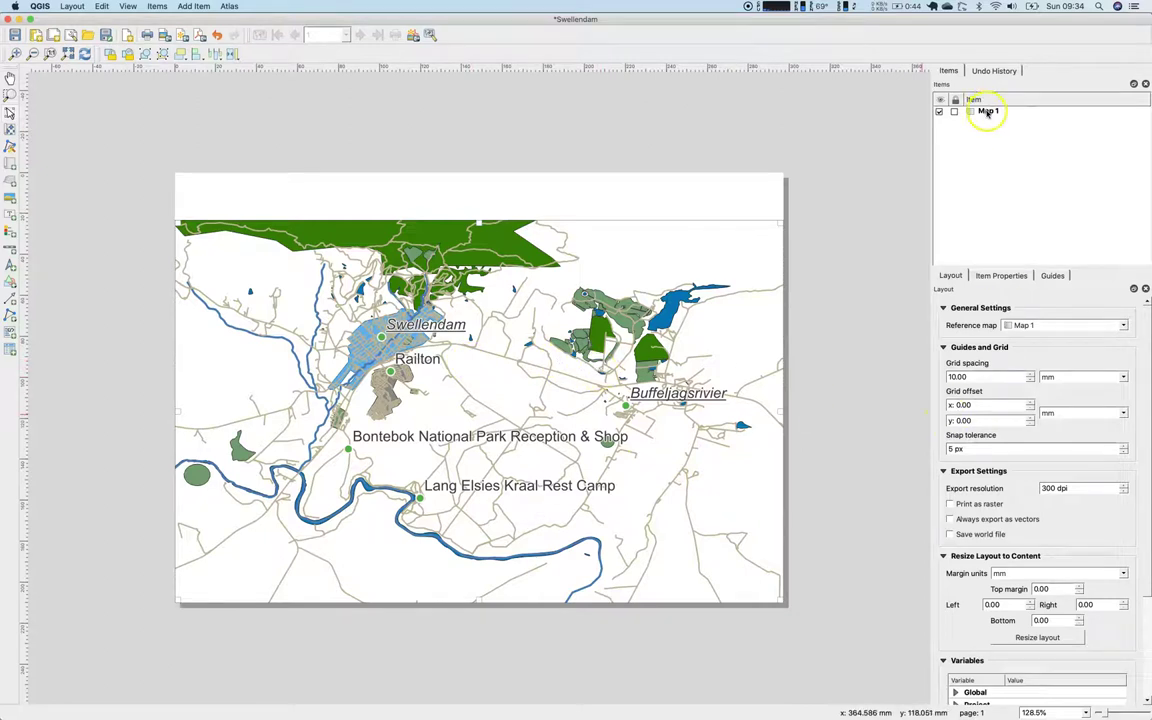
left_click(987, 112)
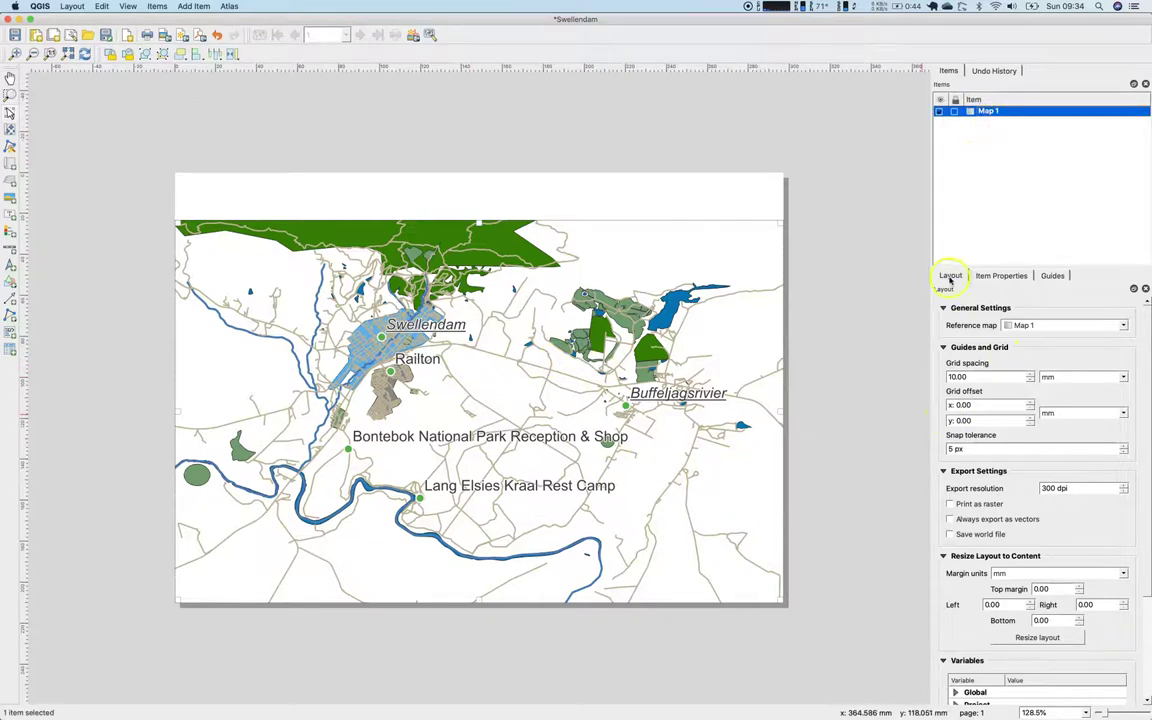
left_click(1000, 275)
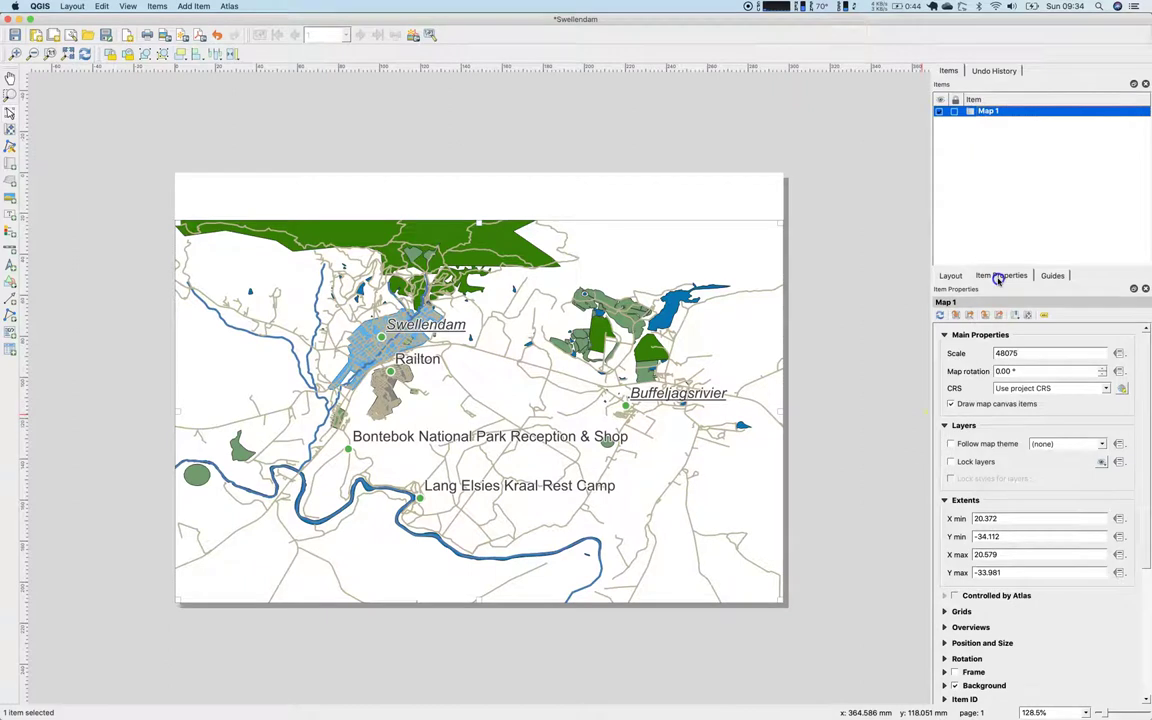
left_click(1051, 277)
left_click(993, 276)
Set the map scale to 50000, then 40000, and shift the content slightly.
left_click(1138, 302)
type("50000")
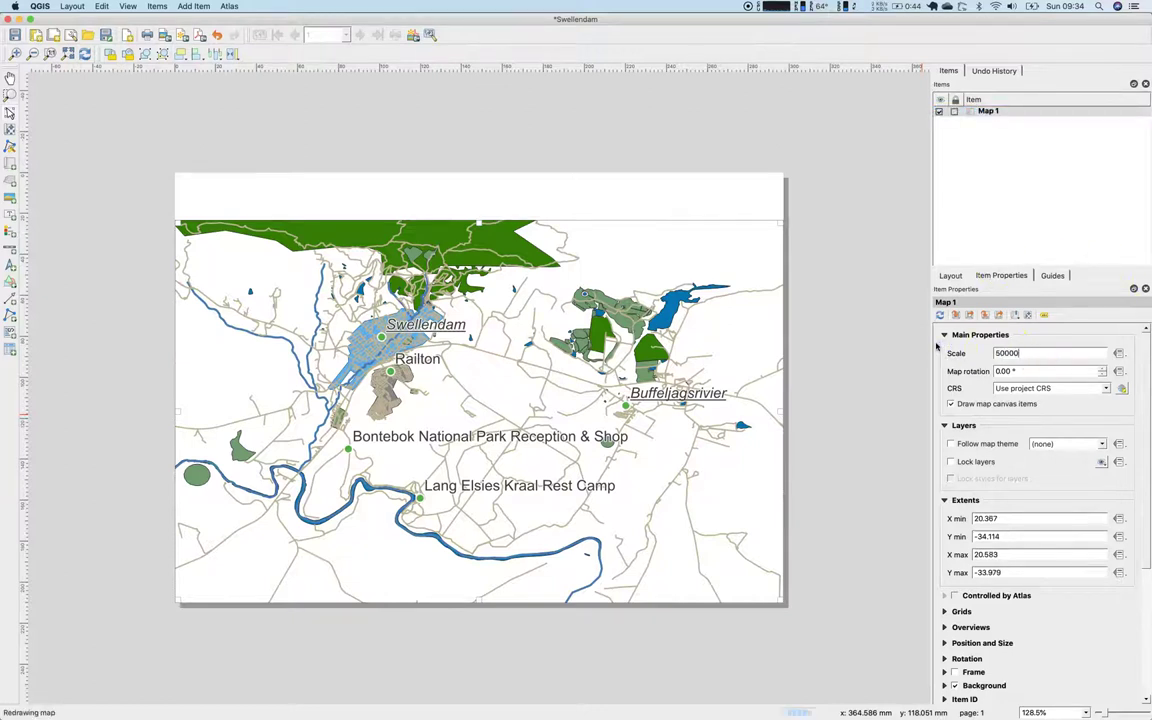
key("Return")
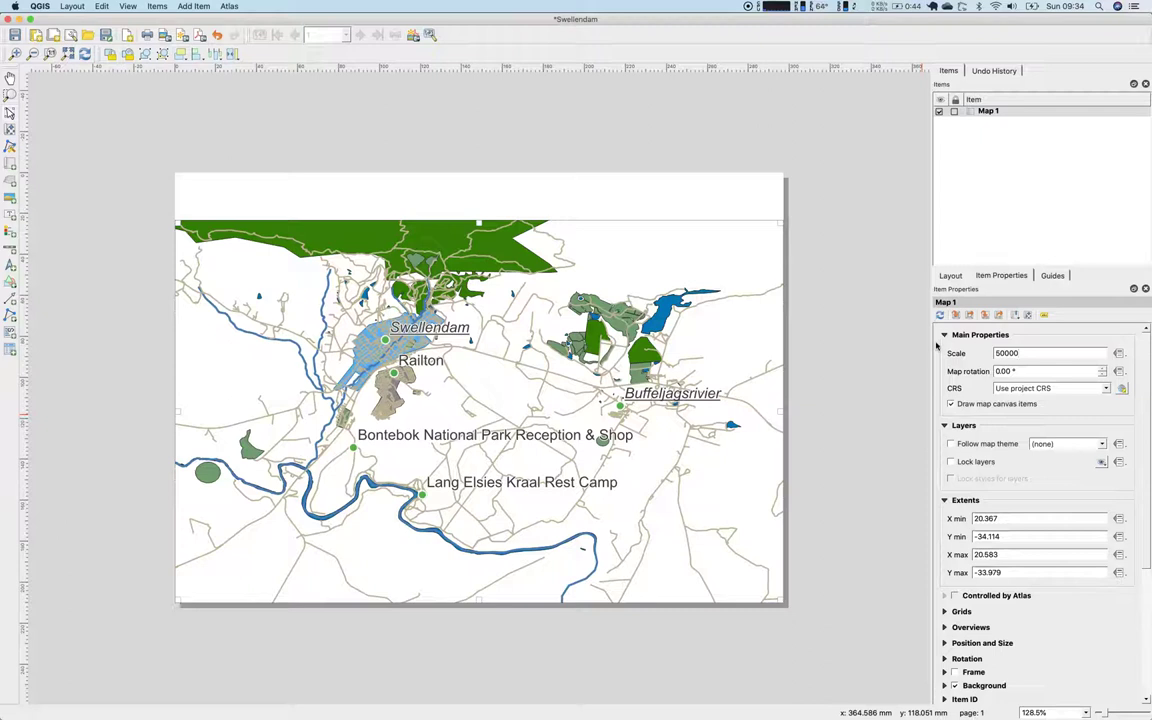
double_click(1000, 352)
type("40000")
key("Return")
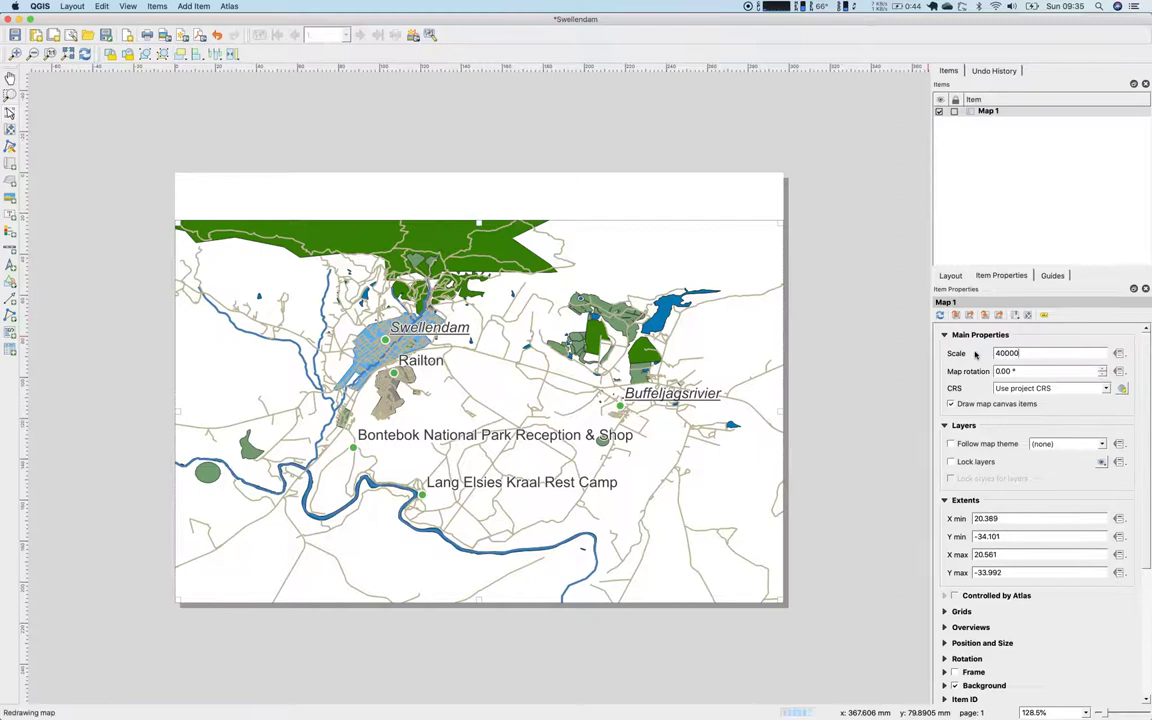
left_click_drag(394, 386, 399, 386)
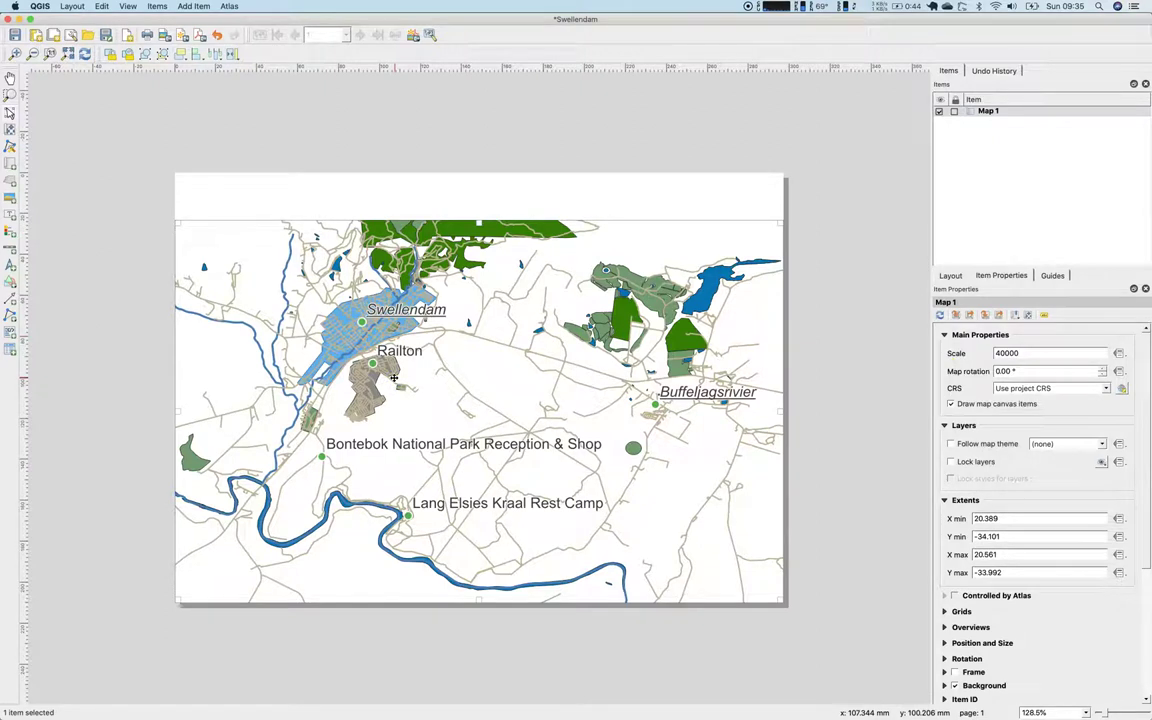
left_click_drag(394, 377, 395, 320)
Try map scales of 50000 and then 30000.
left_click(1005, 355)
type("5000")
key("Return")
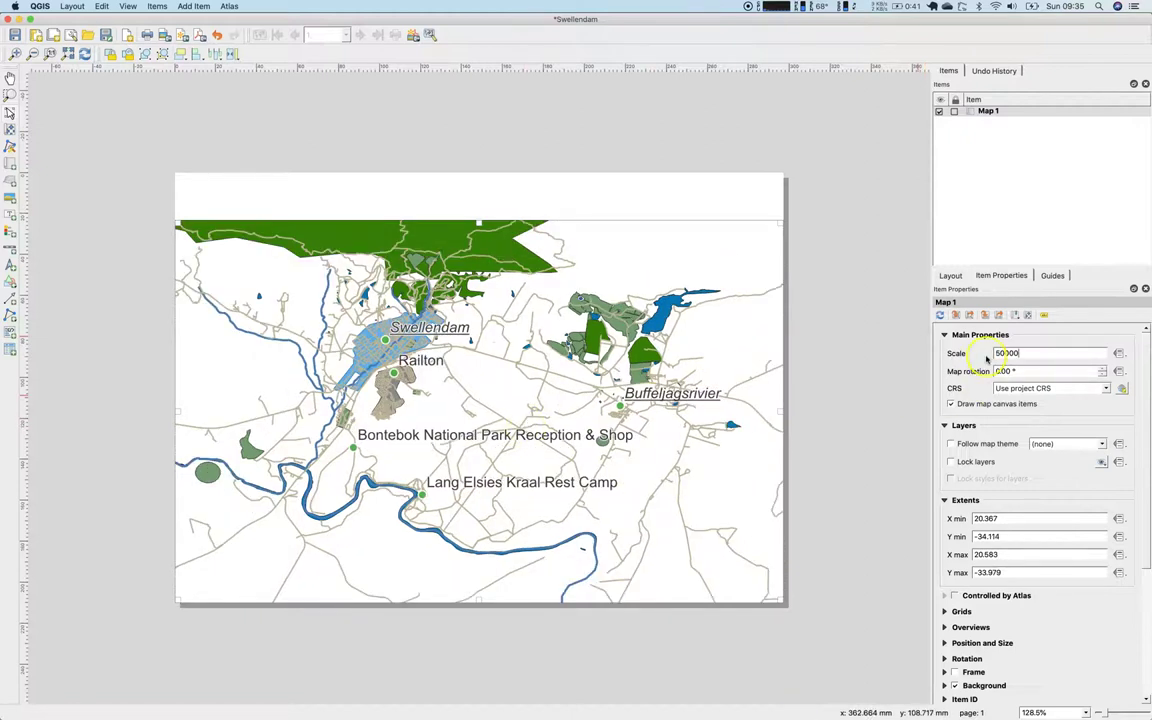
double_click(995, 353)
type("30000")
key("Return")
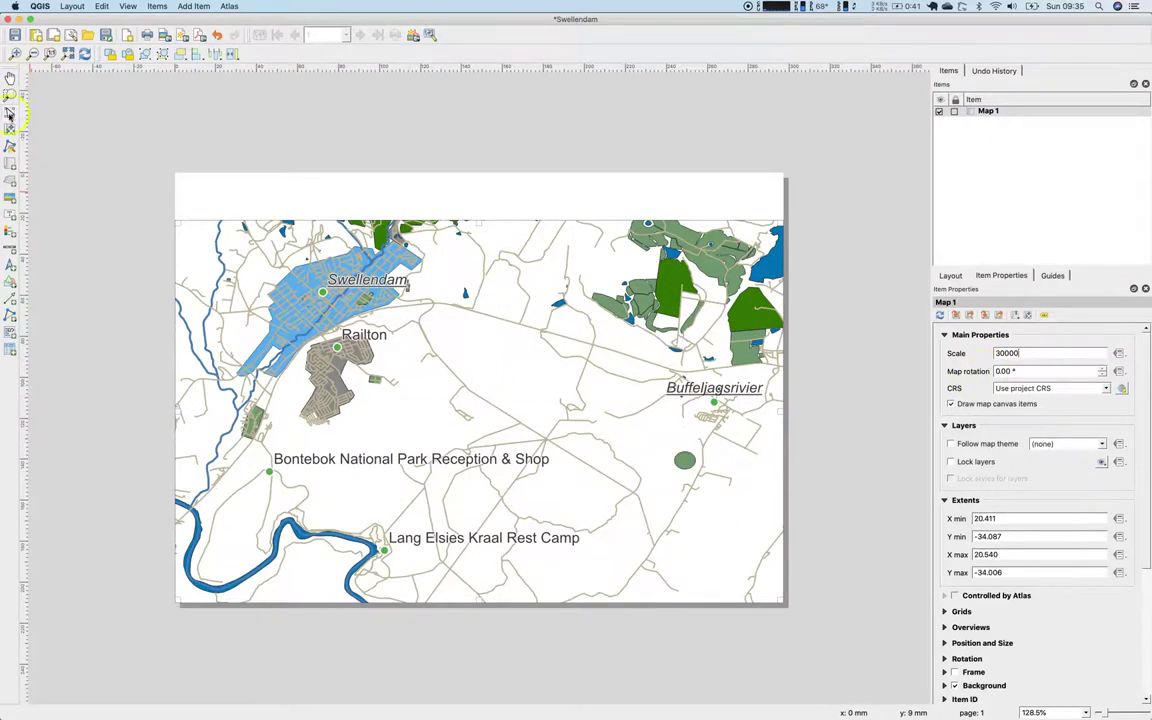
Settle the map scale back on 40000.
left_click(9, 113)
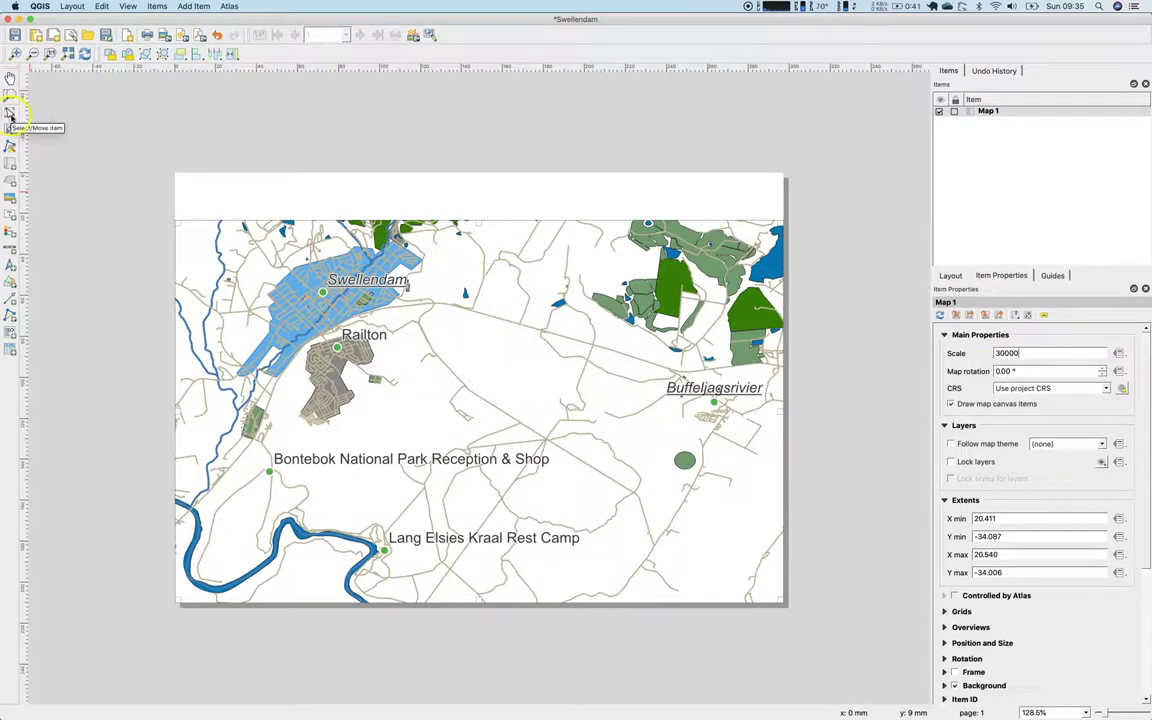
left_click(997, 354)
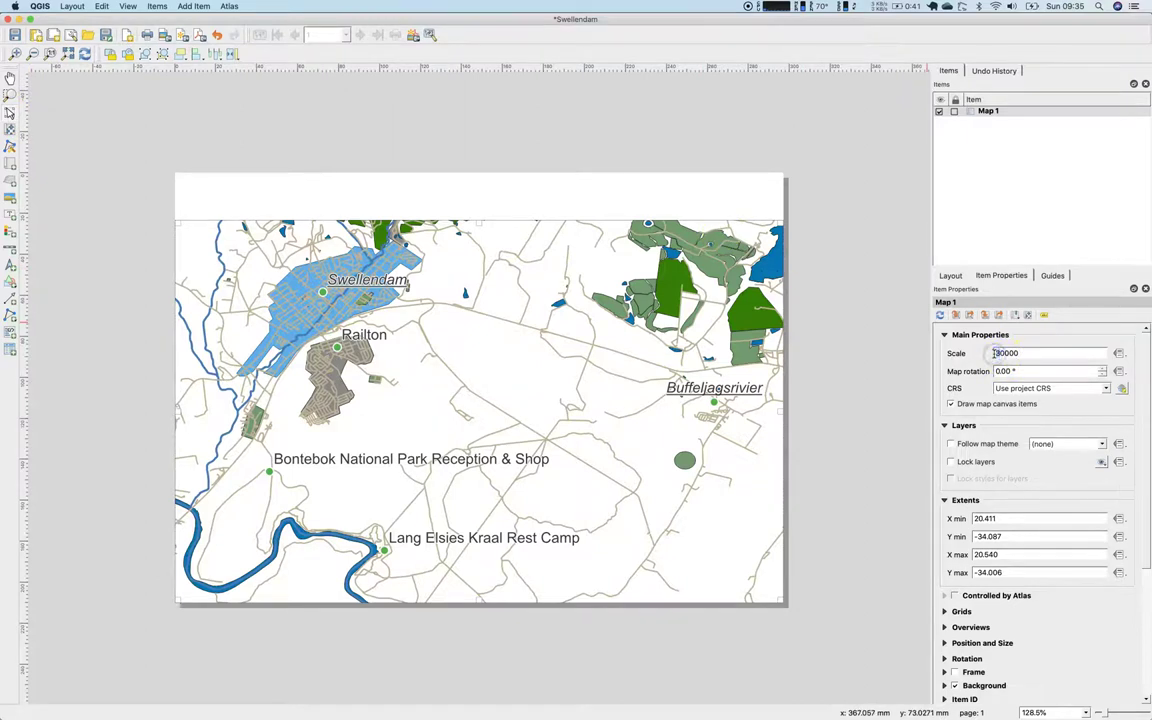
key("Delete")
type("4")
key("Return")
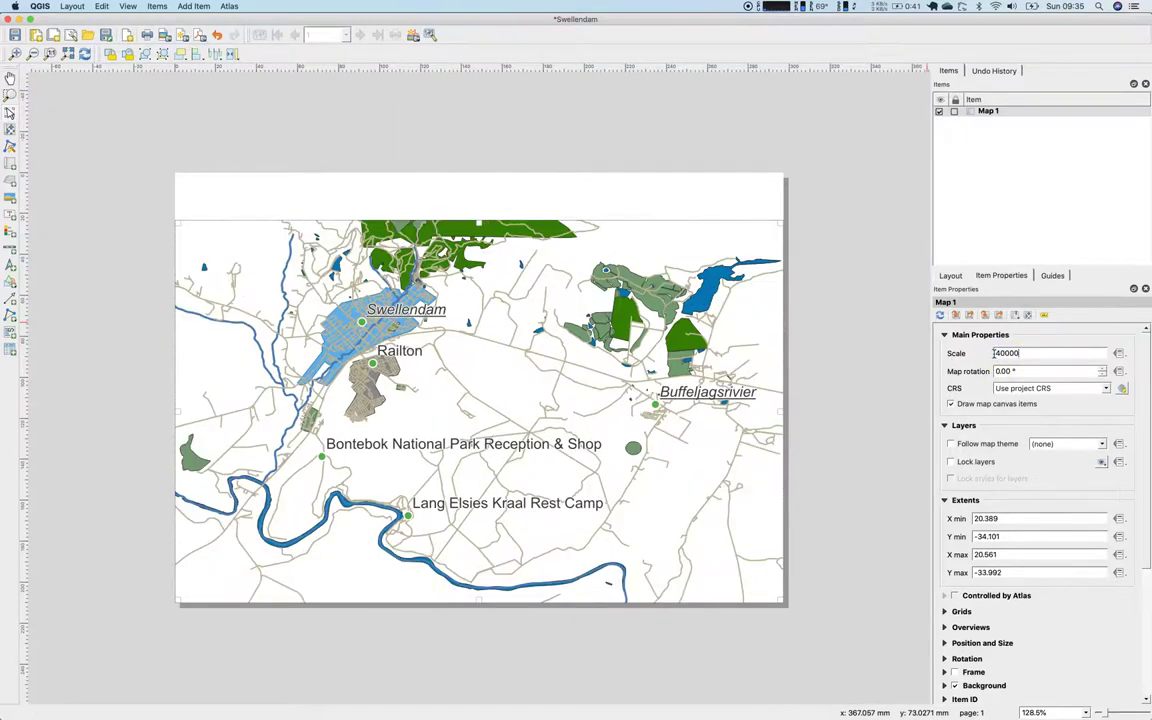
Pan Map 1's content with Move Item Content until Swellendam sits near the centre.
left_click(10, 131)
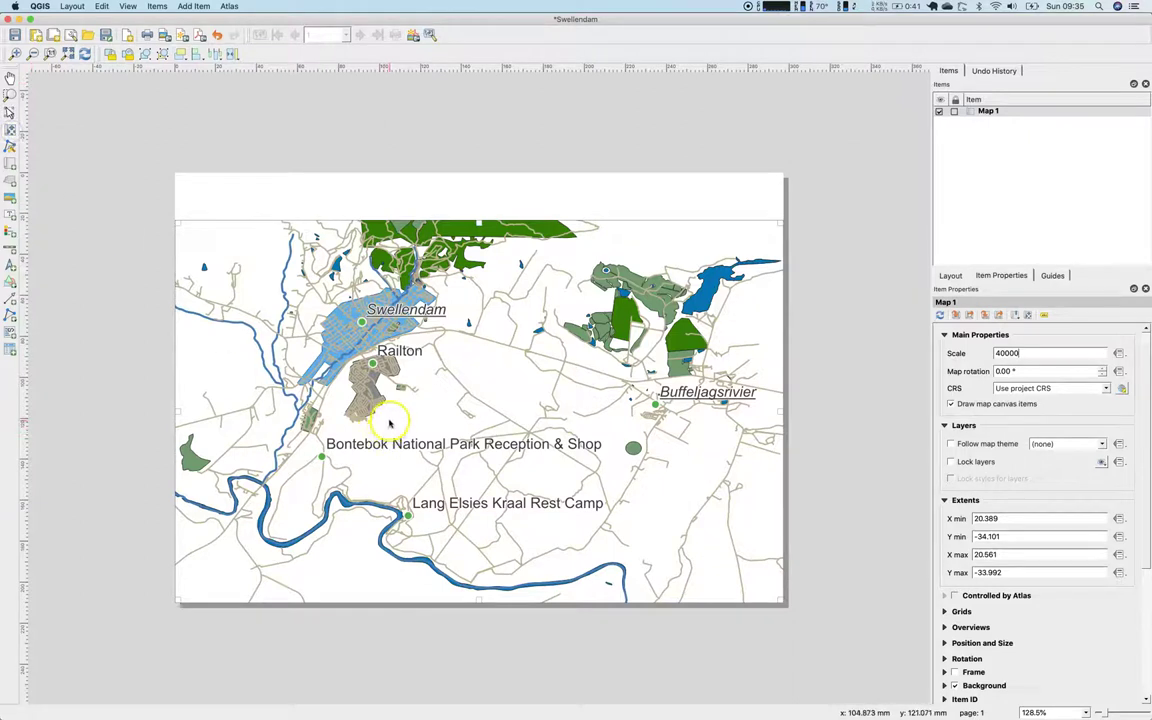
left_click_drag(390, 424, 450, 427)
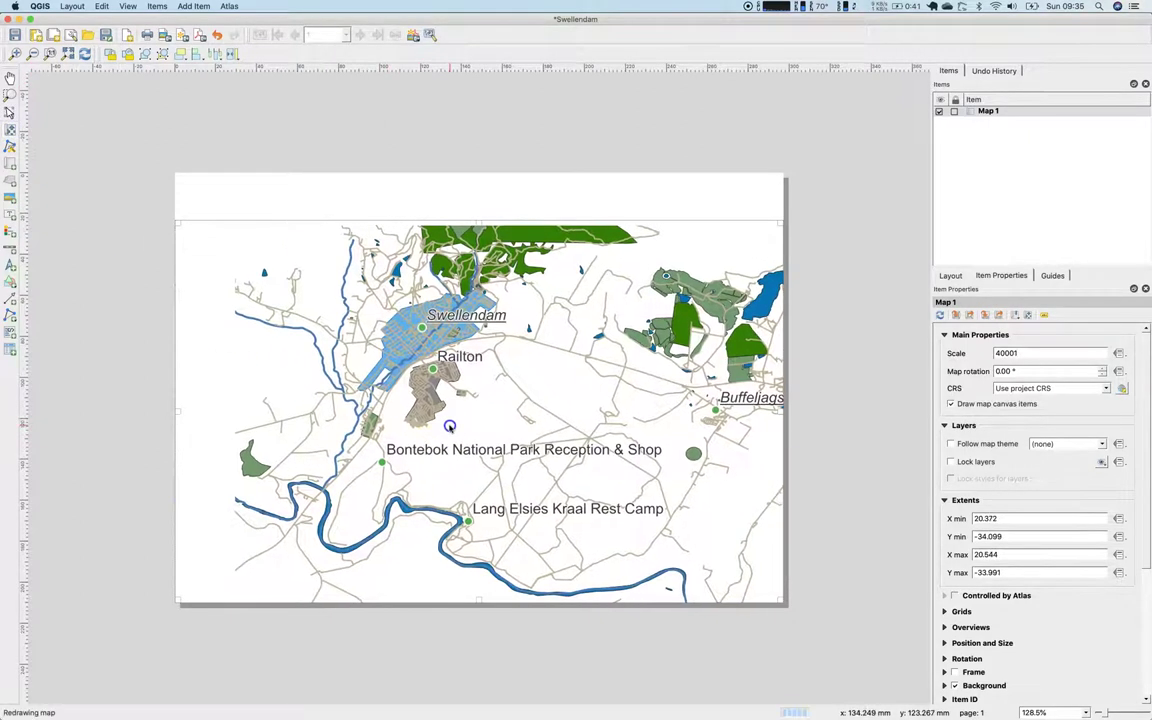
mouse_move(488, 327)
left_mouse_down()
mouse_move(468, 340)
mouse_move(469, 330)
left_mouse_up()
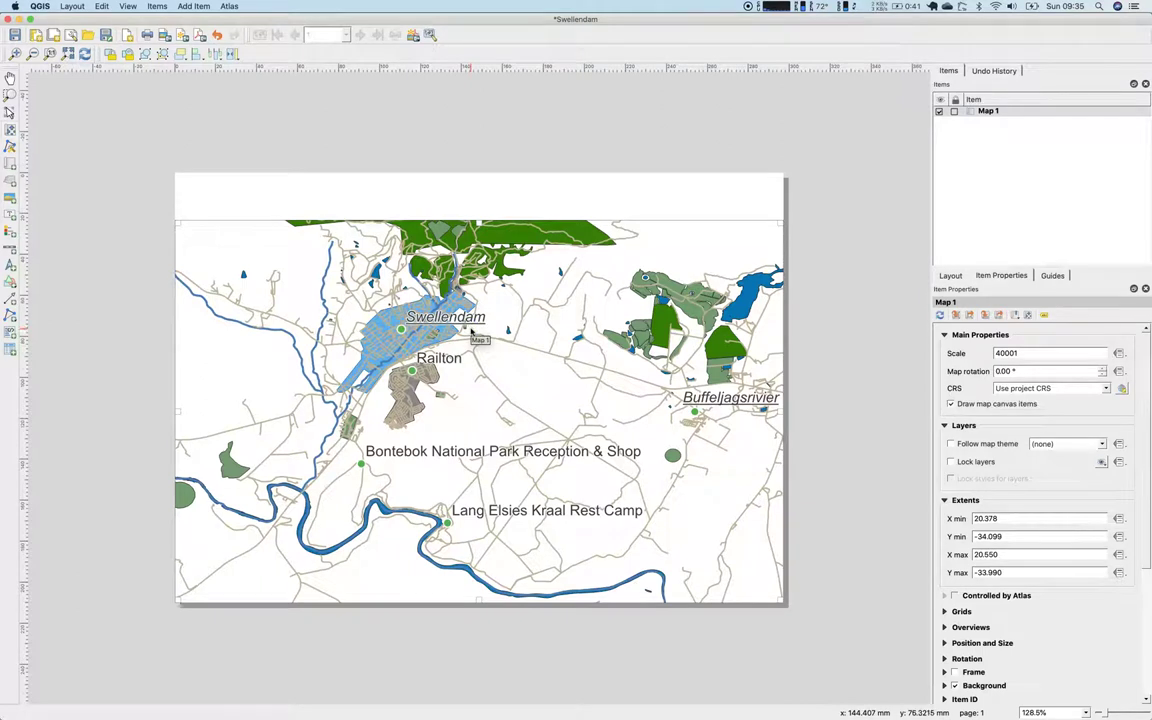
left_click_drag(463, 378, 484, 398)
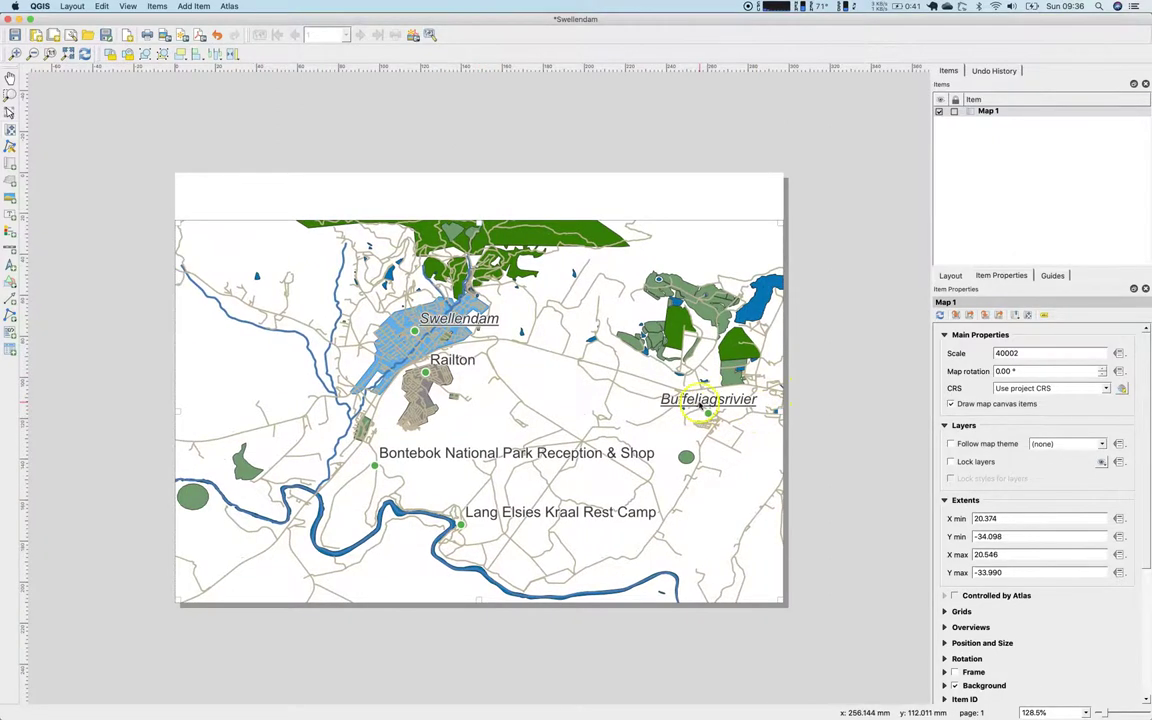
left_click_drag(706, 410, 644, 402)
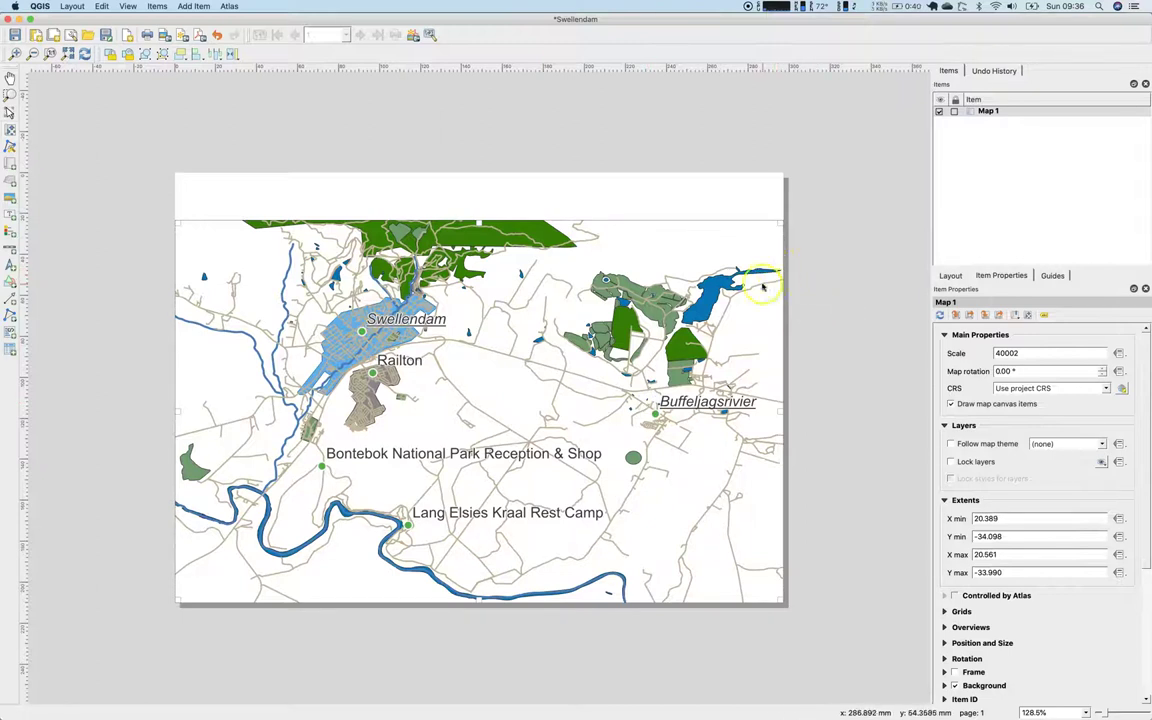
left_click_drag(365, 385, 486, 392)
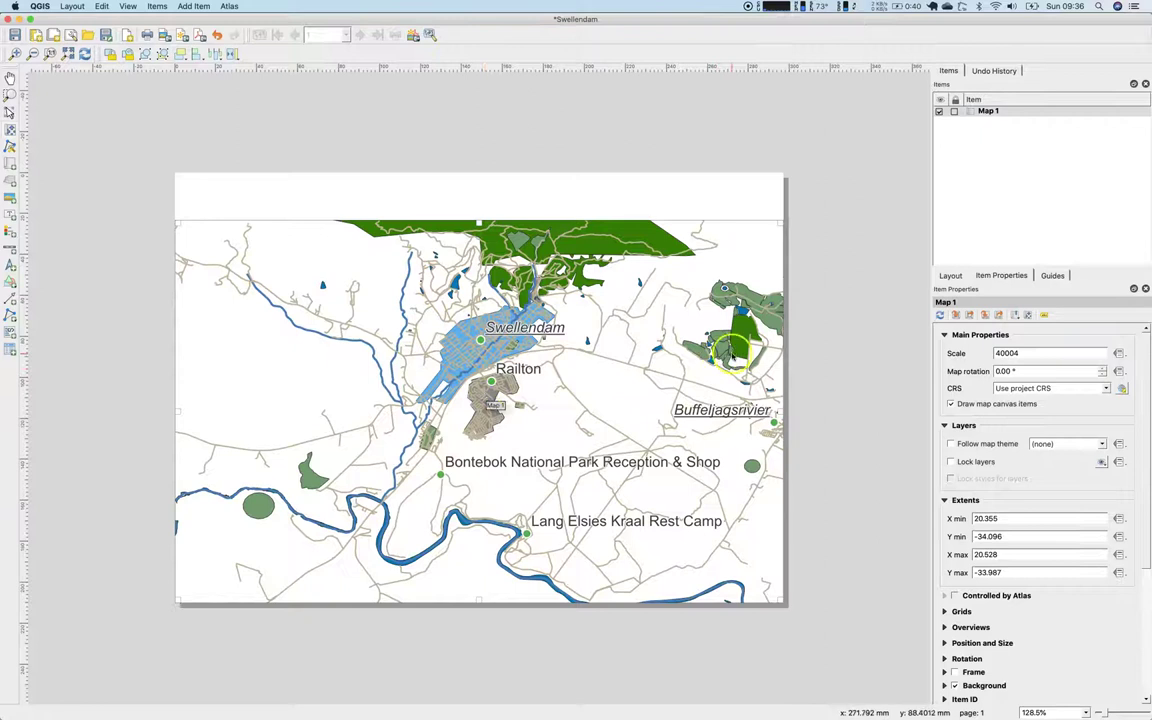
Zoom Map 1 to 1:30000 and pan, then return to 1:40000 and recentre on Swellendam.
double_click(1000, 352)
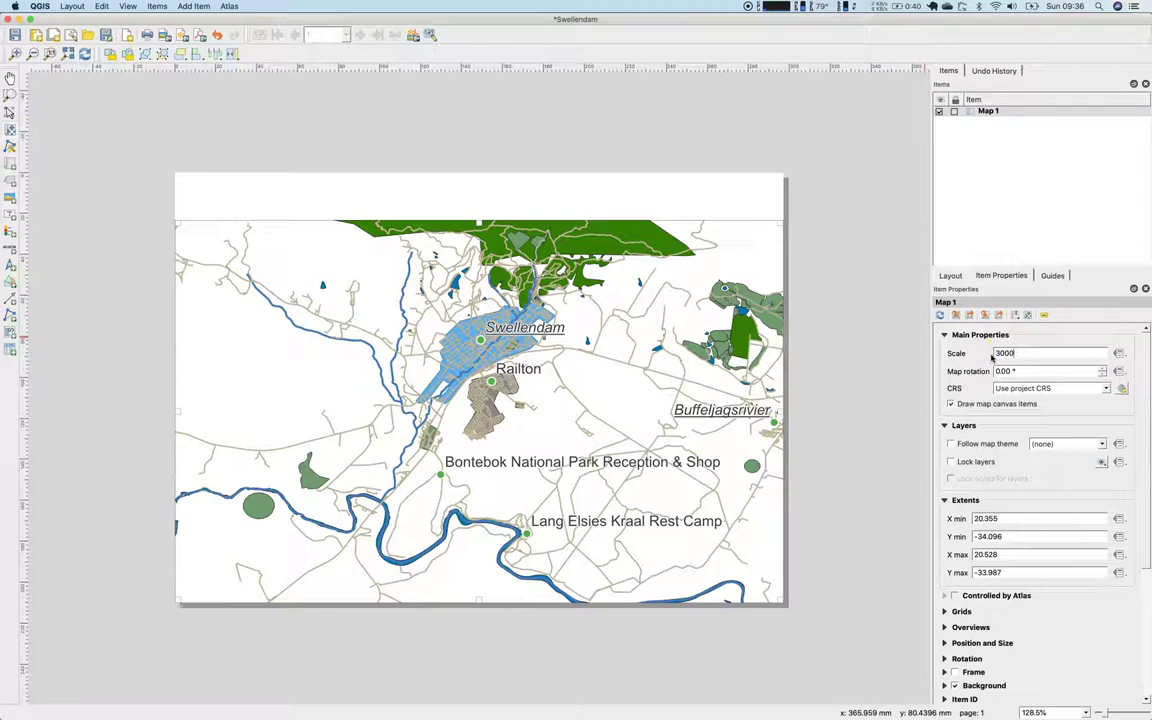
key("Return")
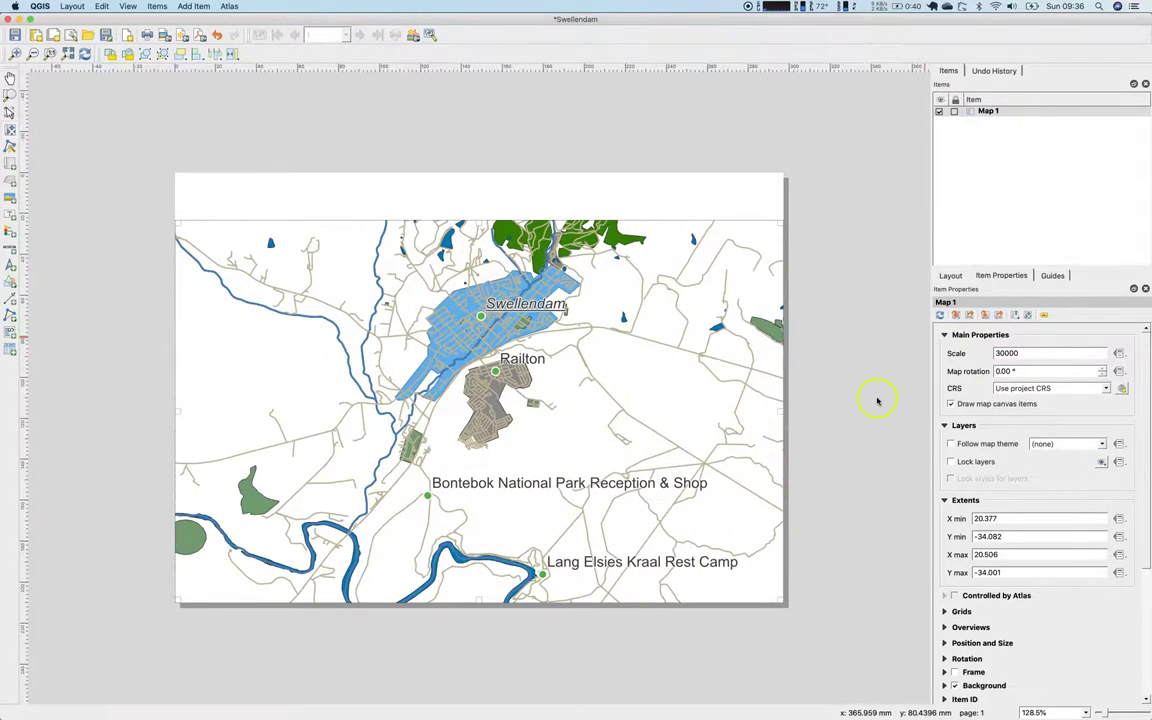
left_click_drag(674, 389, 631, 412)
double_click(1006, 353)
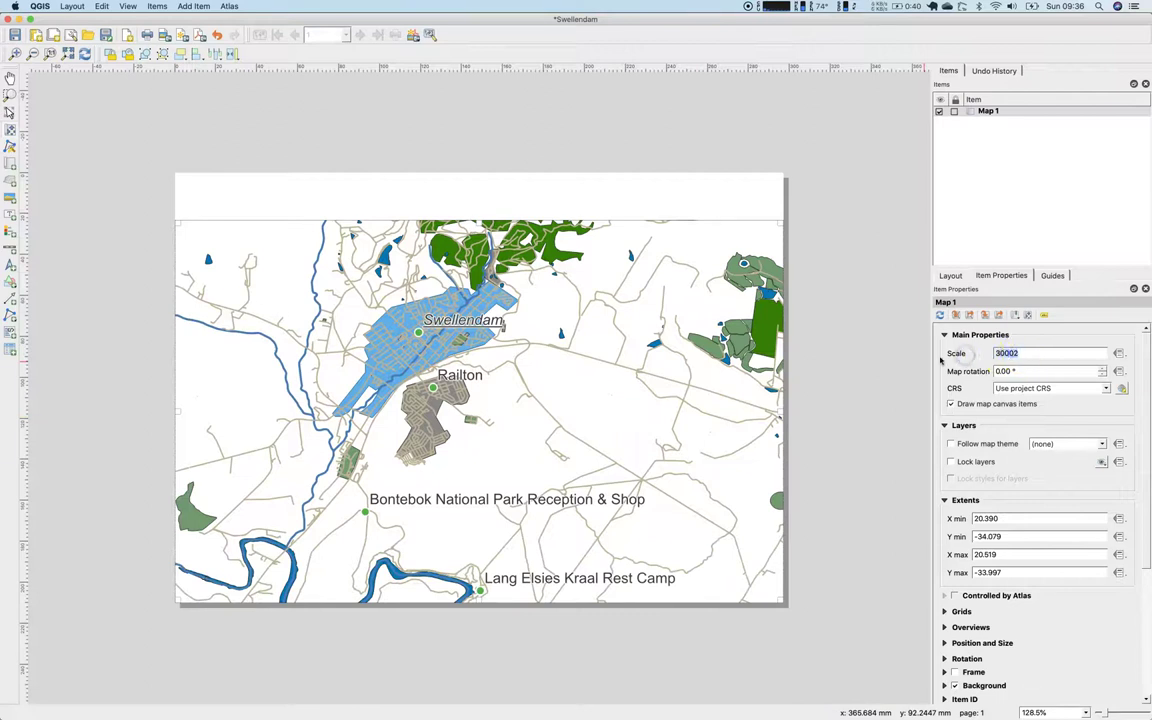
type("4")
key("Return")
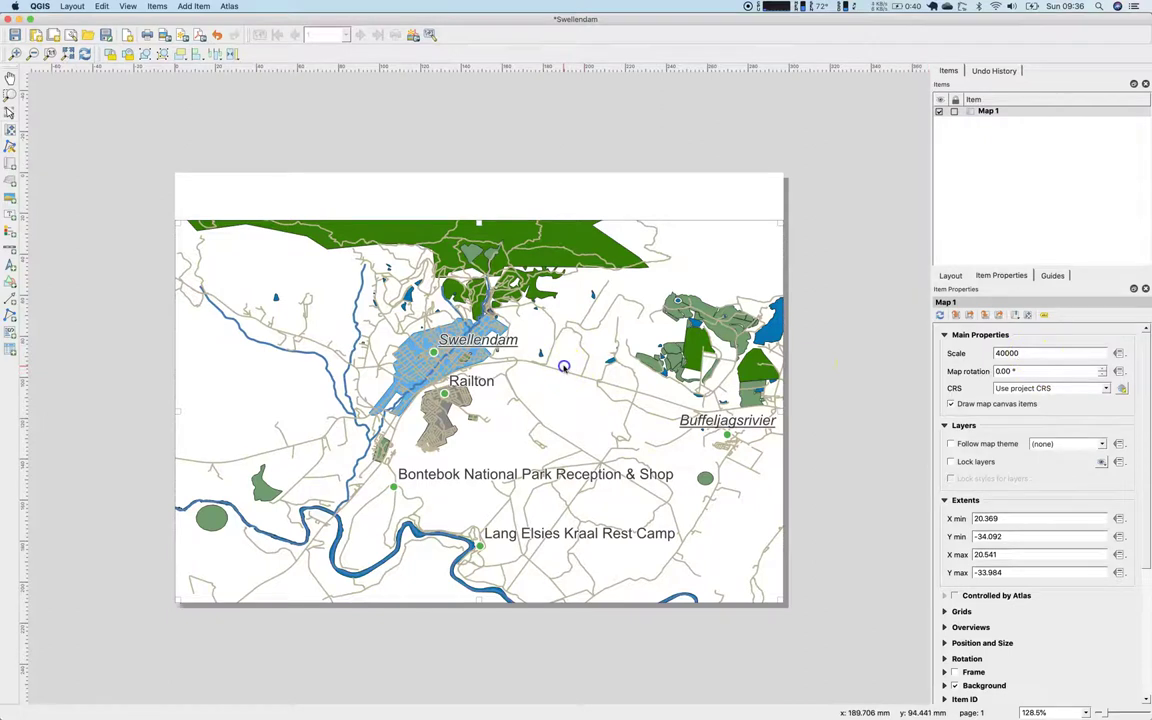
left_click_drag(566, 365, 499, 452)
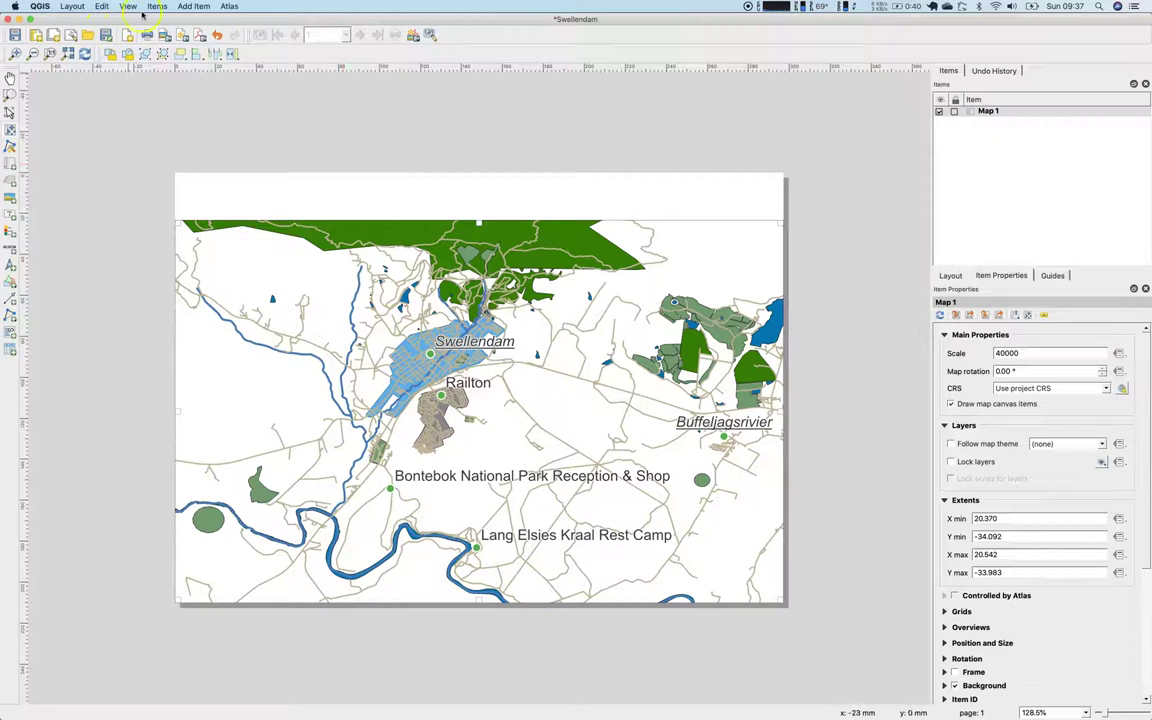
Add a text label in the blank strip near the top of the page.
left_click(10, 215)
left_click(395, 190)
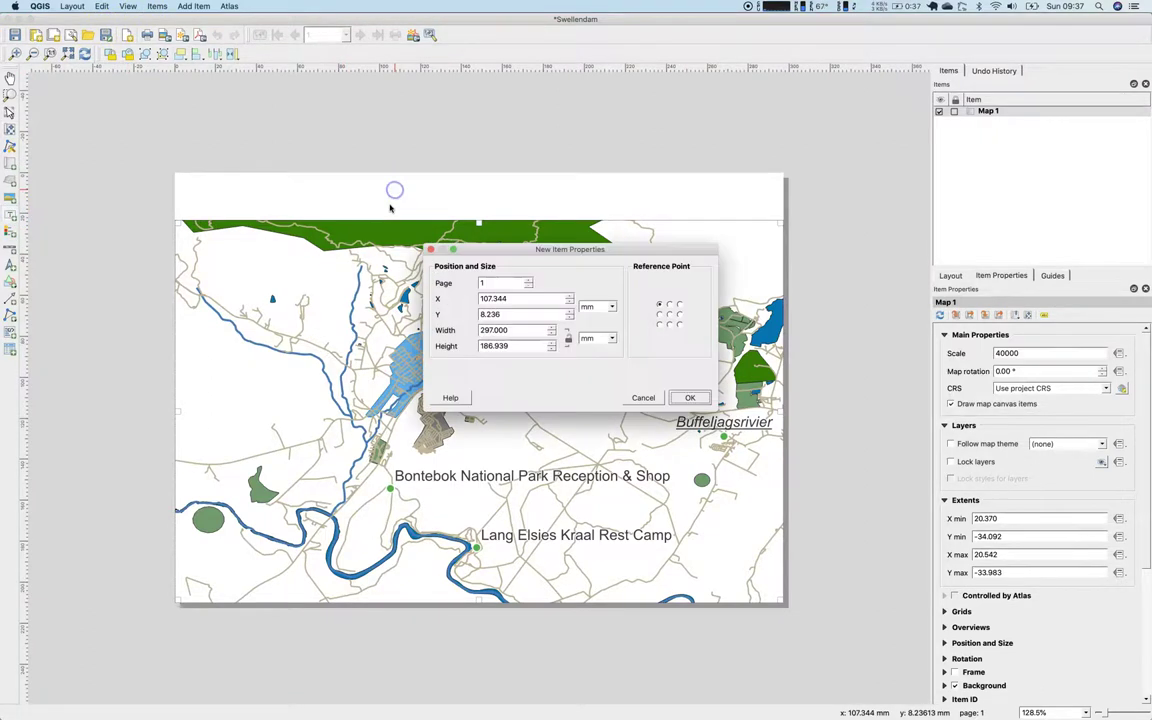
left_click(689, 397)
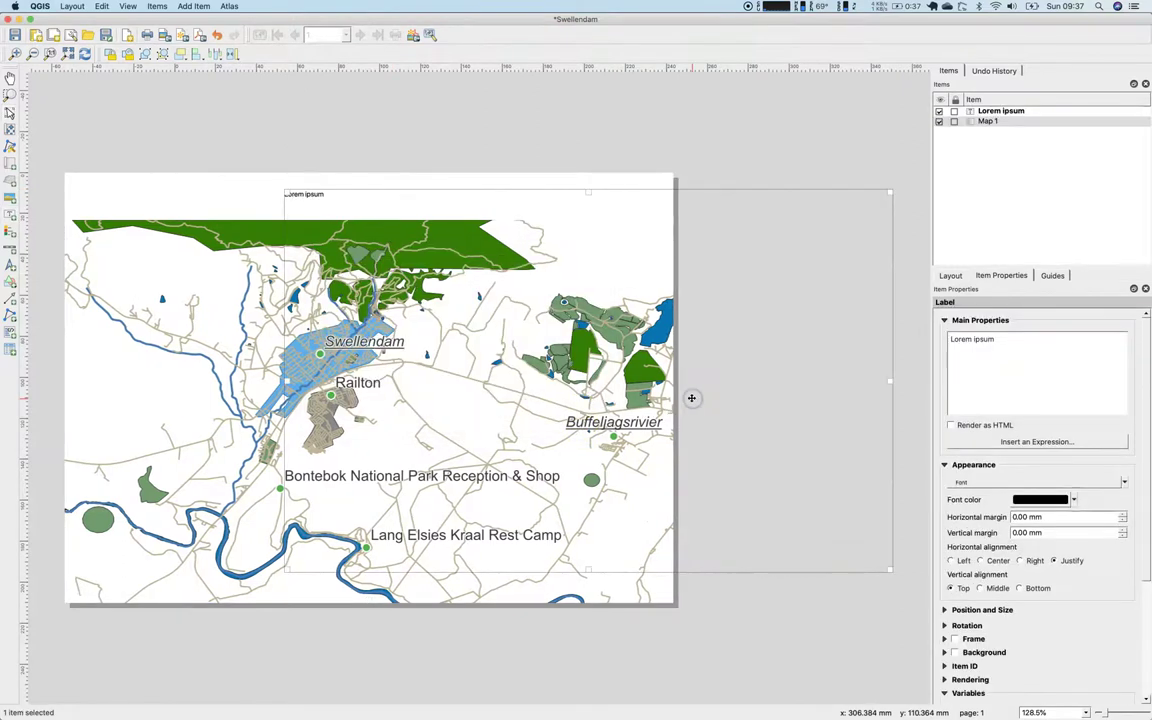
left_click_drag(1024, 337, 816, 342)
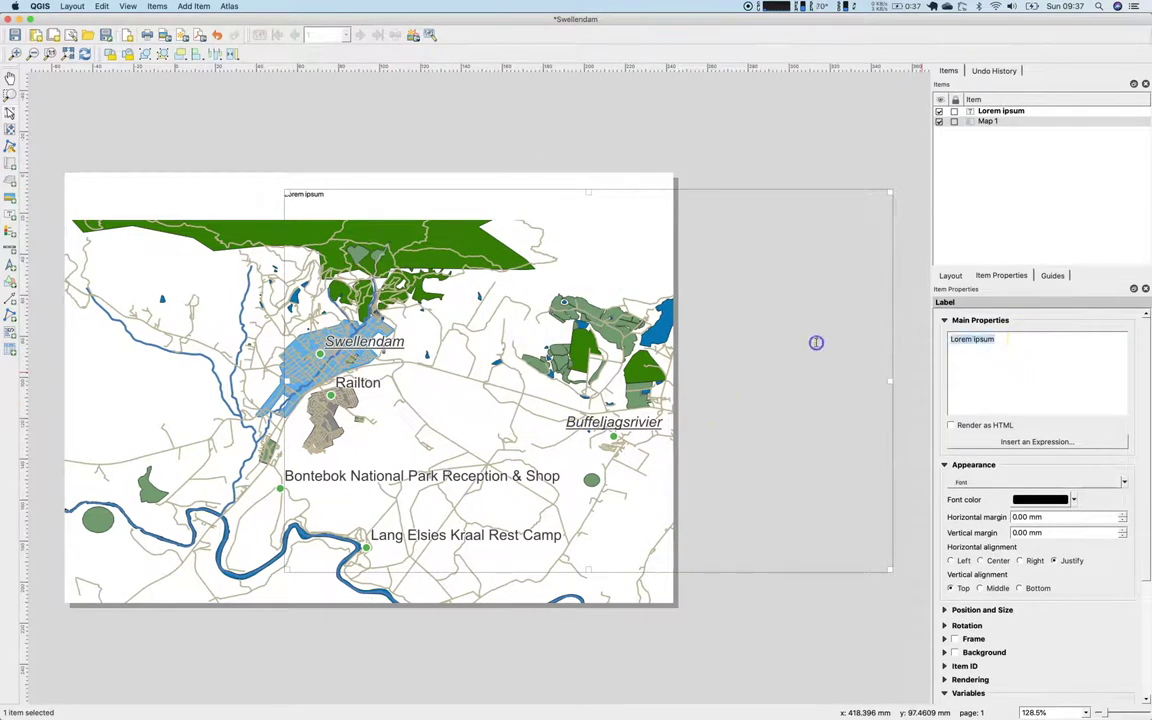
left_click(817, 320)
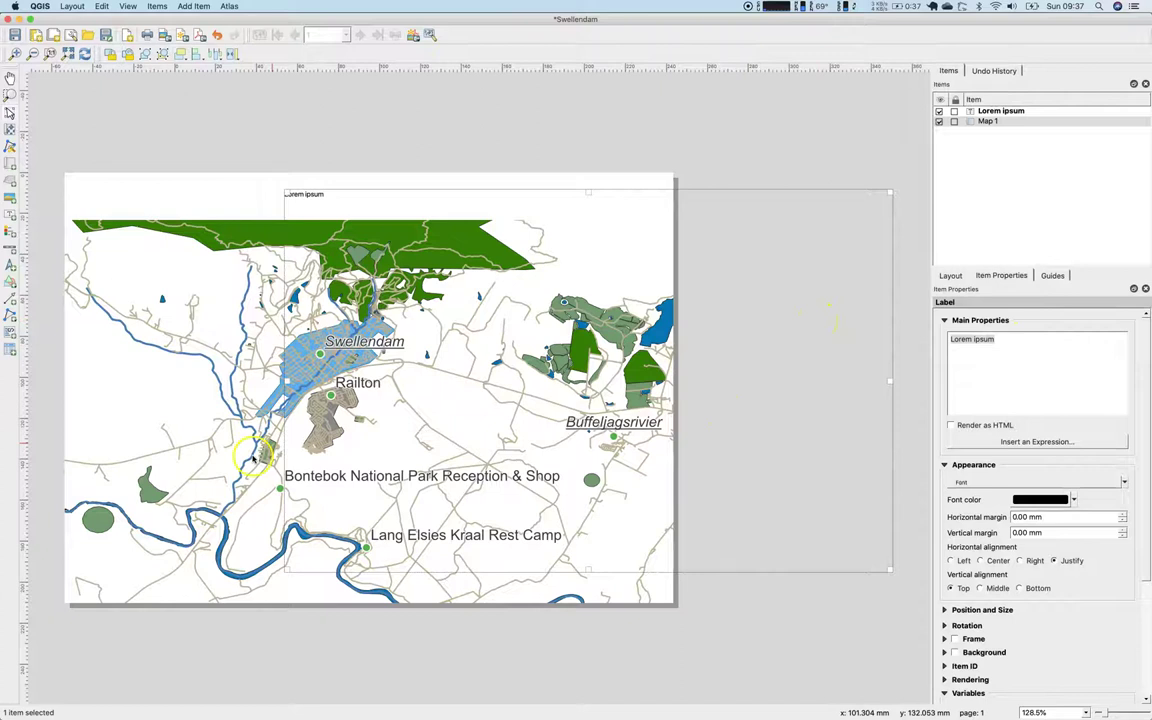
left_click(307, 272)
left_click(305, 192)
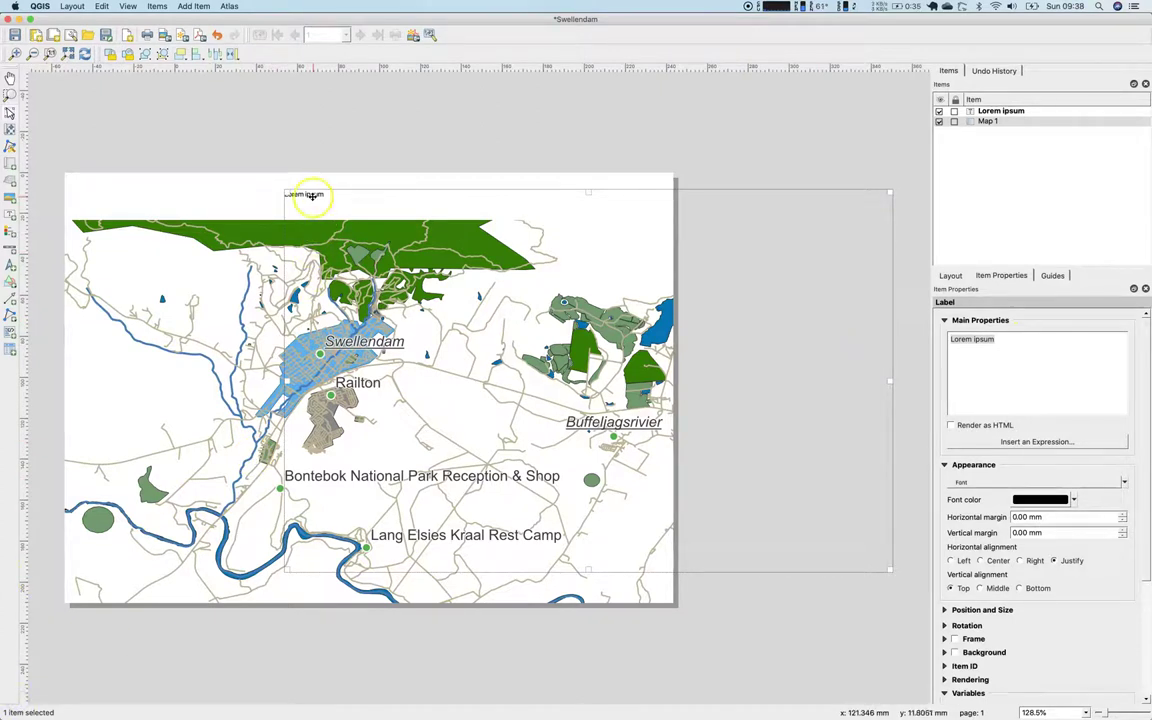
Replace the label's Lorem ipsum with 'Swellendam' and shrink its box above the map.
left_click(987, 337)
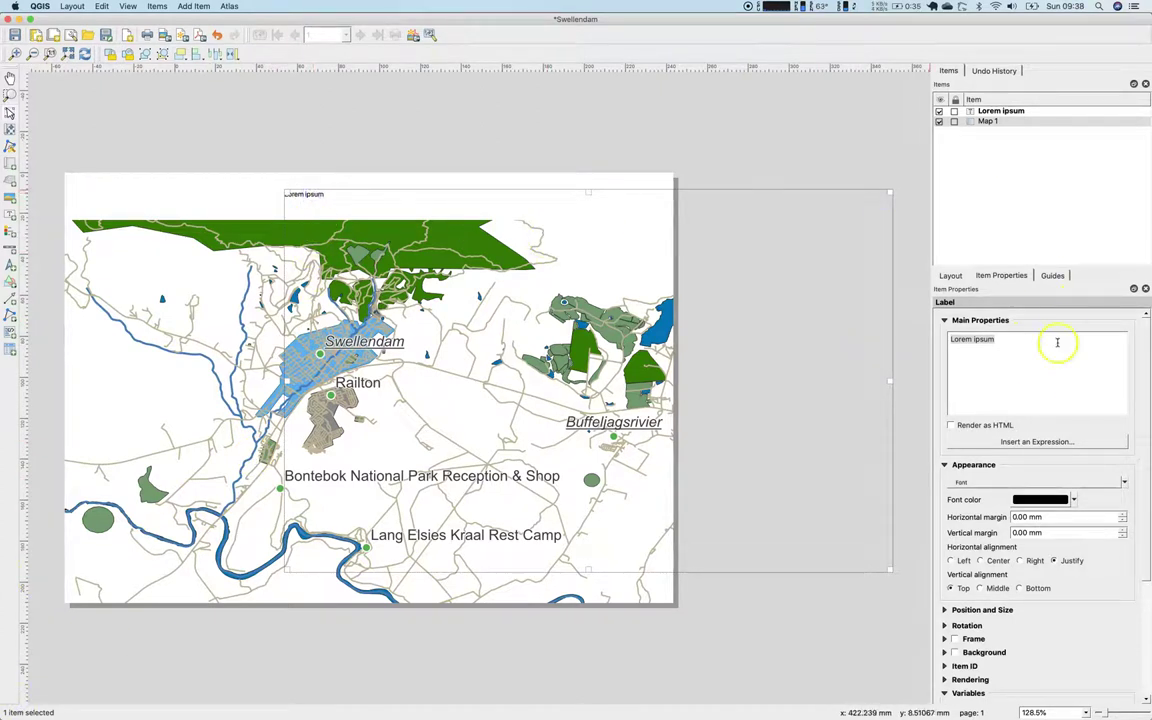
left_click_drag(987, 337, 946, 340)
type("Swelle")
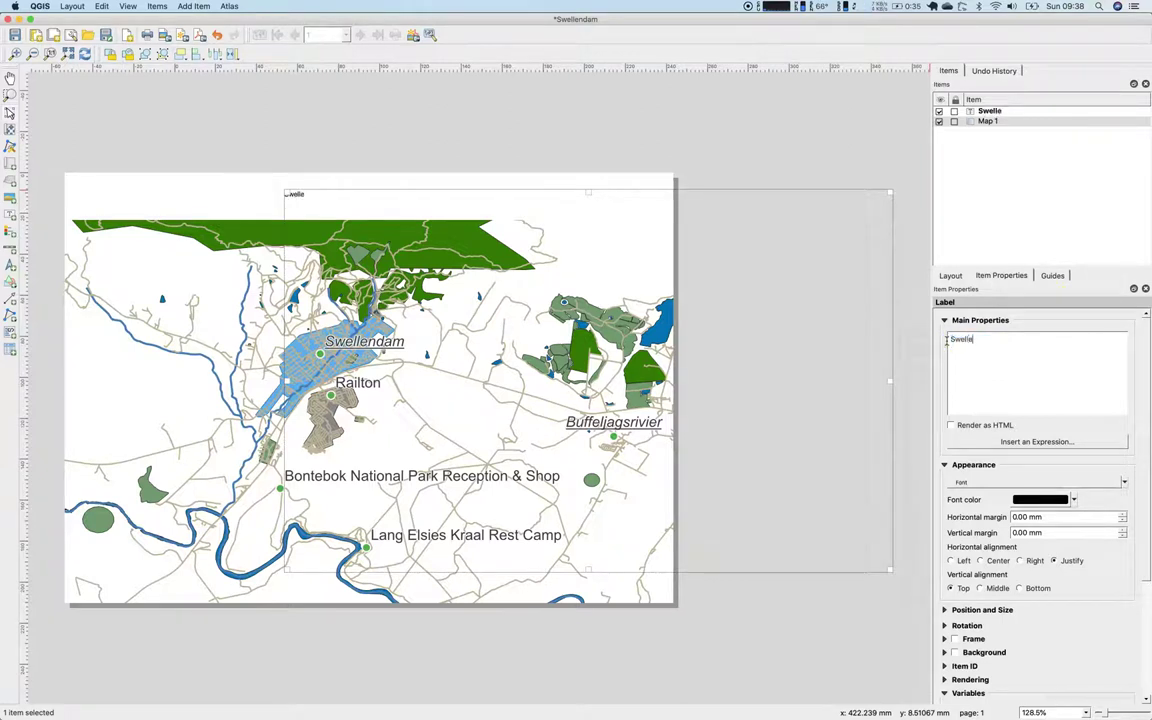
type("ndam")
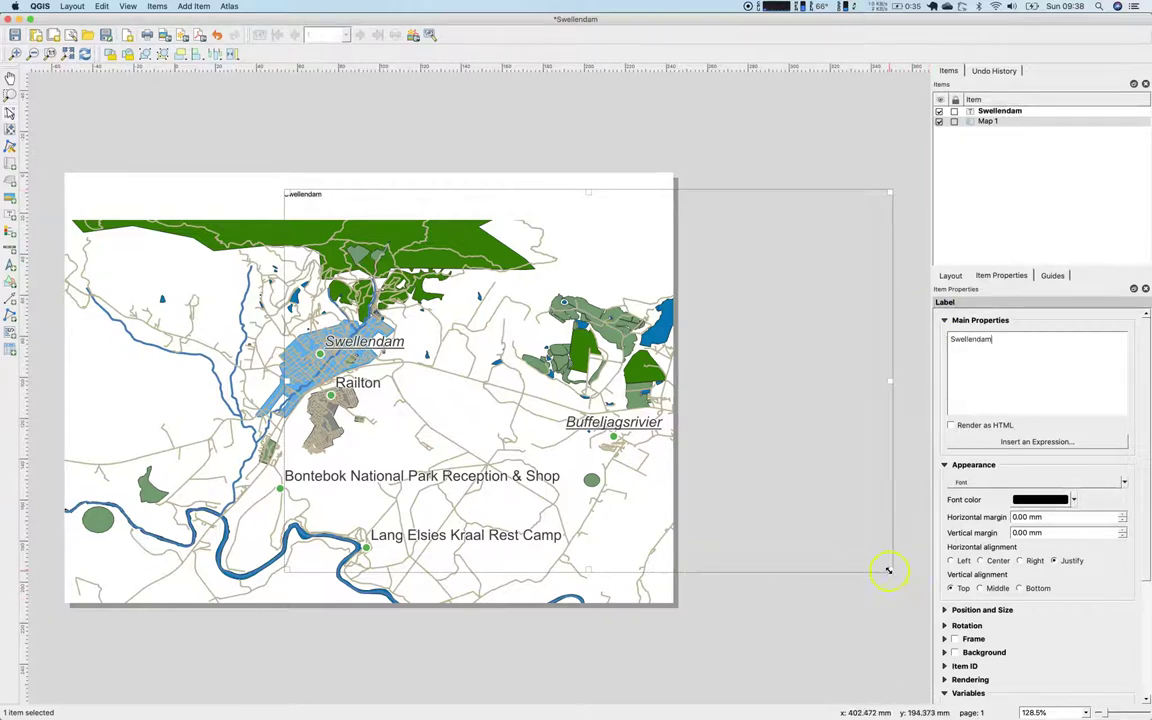
left_click_drag(888, 570, 402, 214)
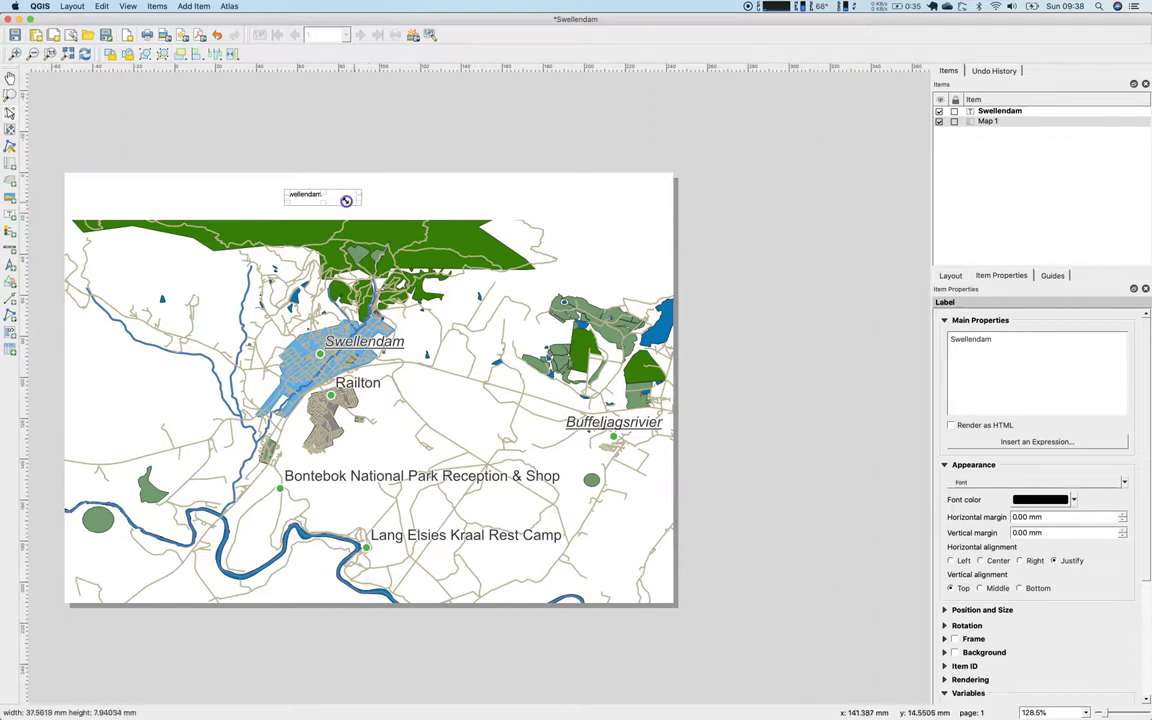
mouse_move(346, 200)
left_mouse_down()
mouse_move(340, 190)
mouse_move(328, 199)
left_mouse_up()
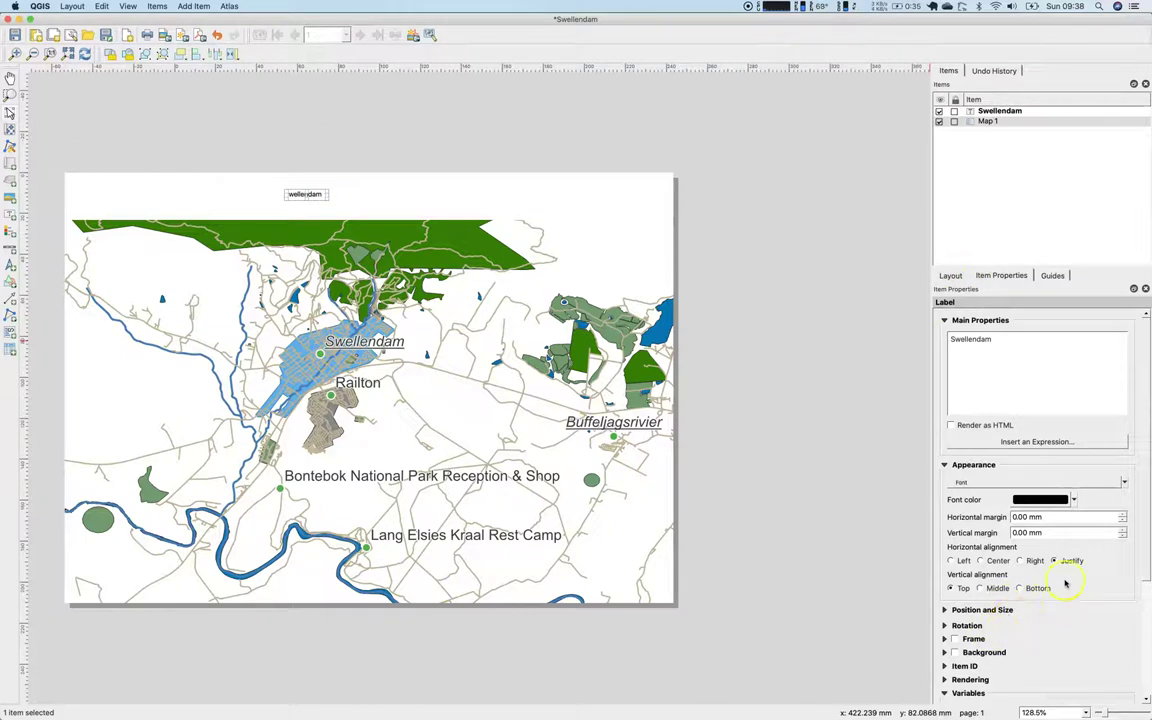
Format the title in Muna Bold 24 pt, then enlarge its box and nudge it right.
left_click(1029, 486)
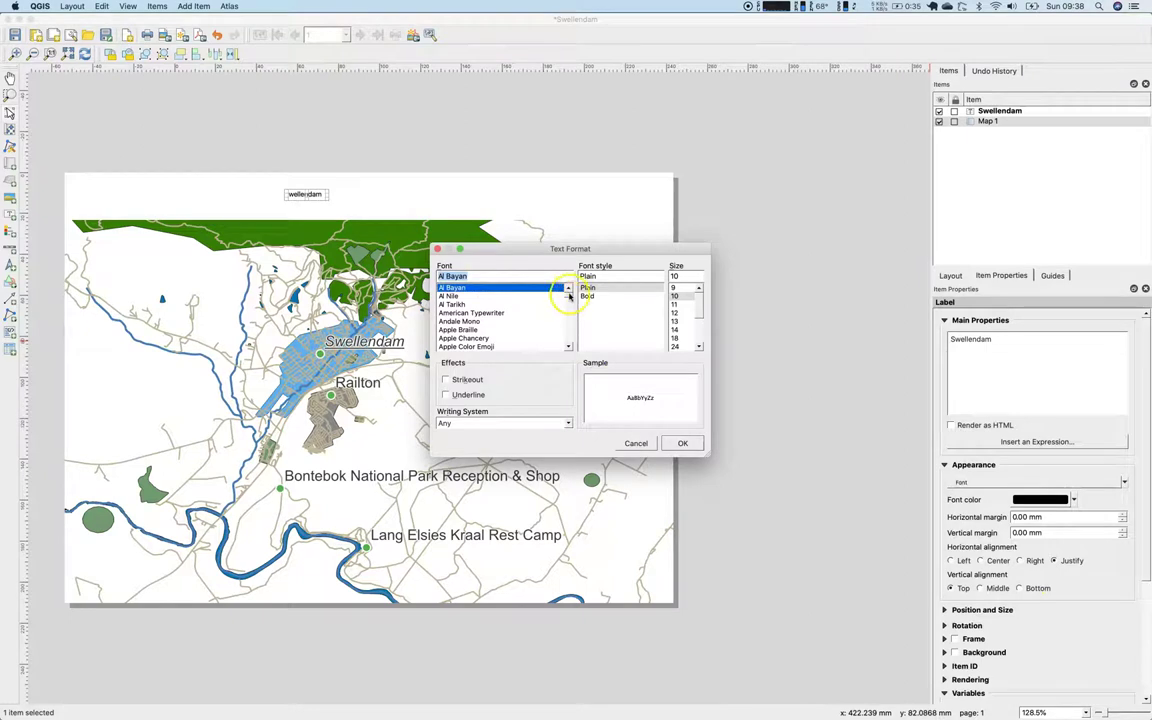
left_click_drag(568, 296, 568, 314)
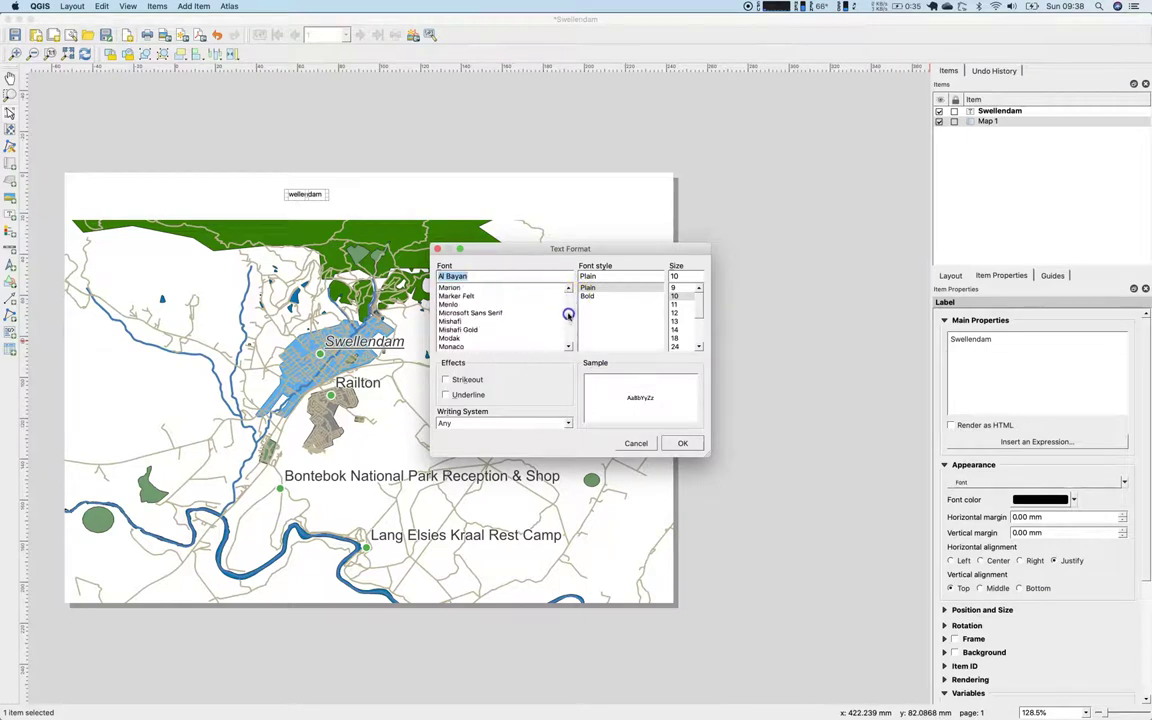
scroll(568, 314, "down", 2)
left_click(505, 321)
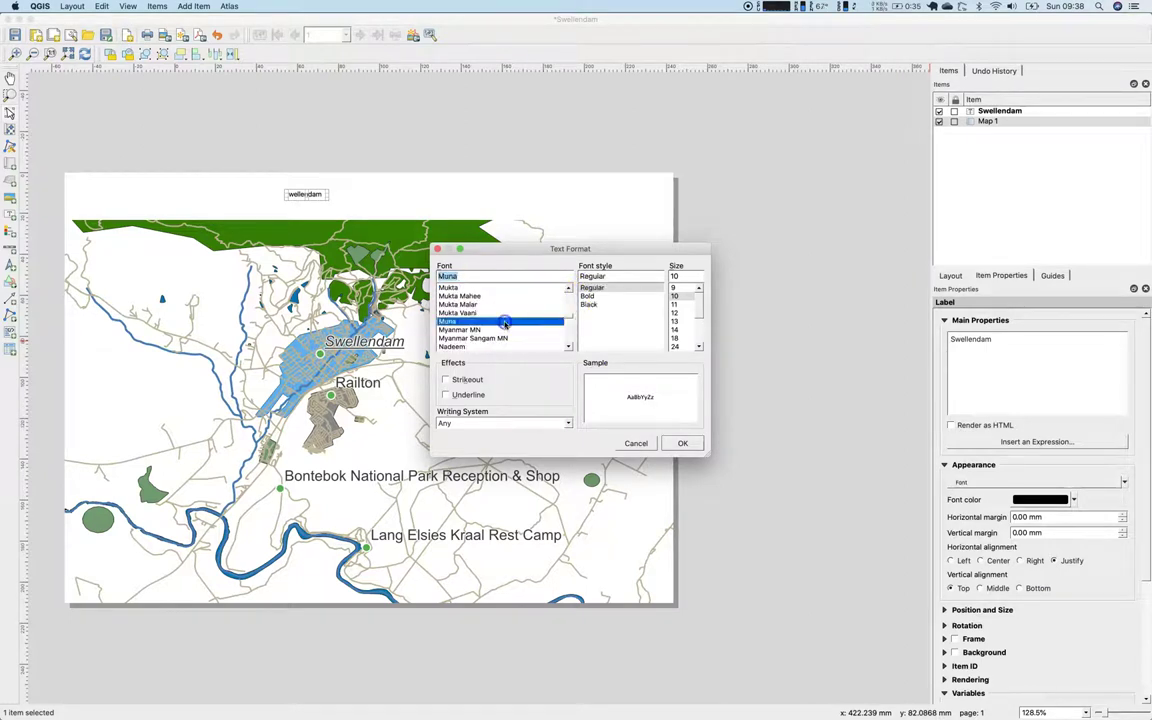
left_click(590, 297)
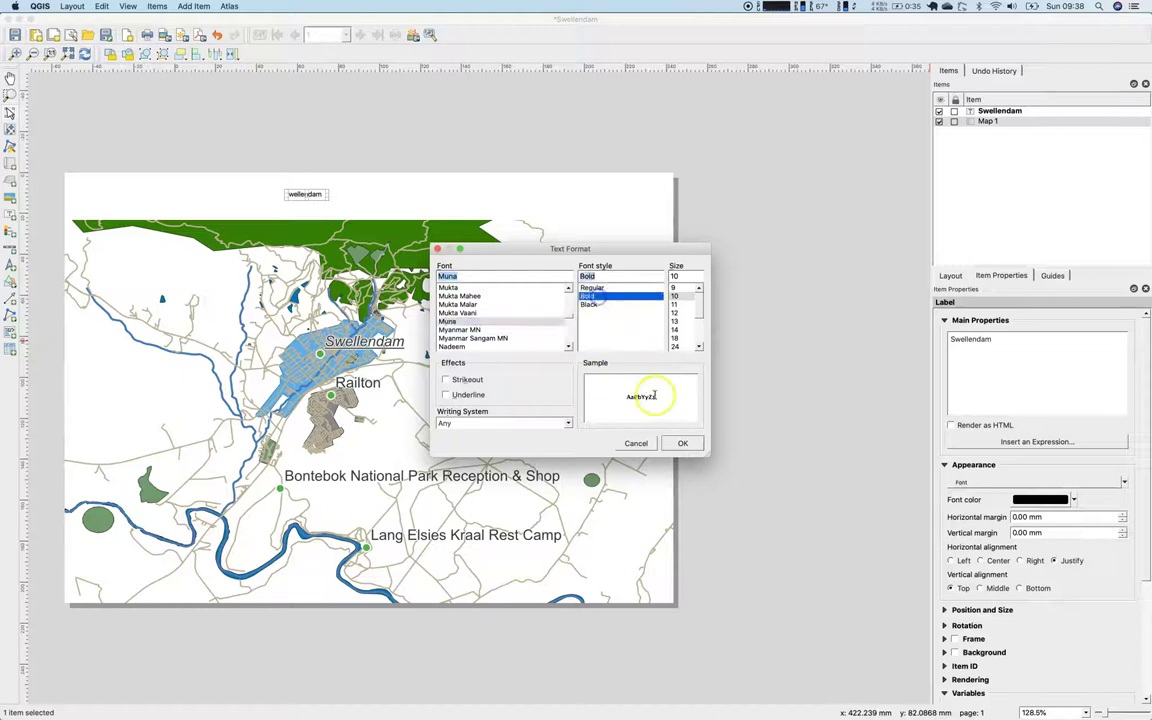
left_click(685, 345)
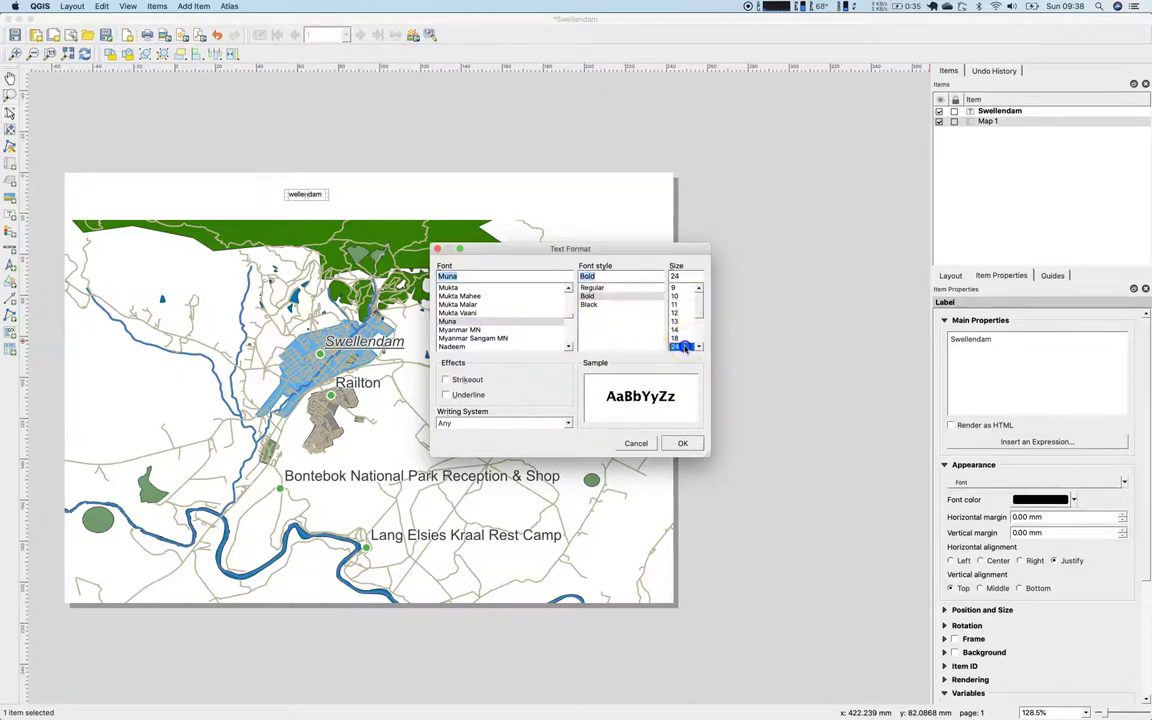
left_click(680, 443)
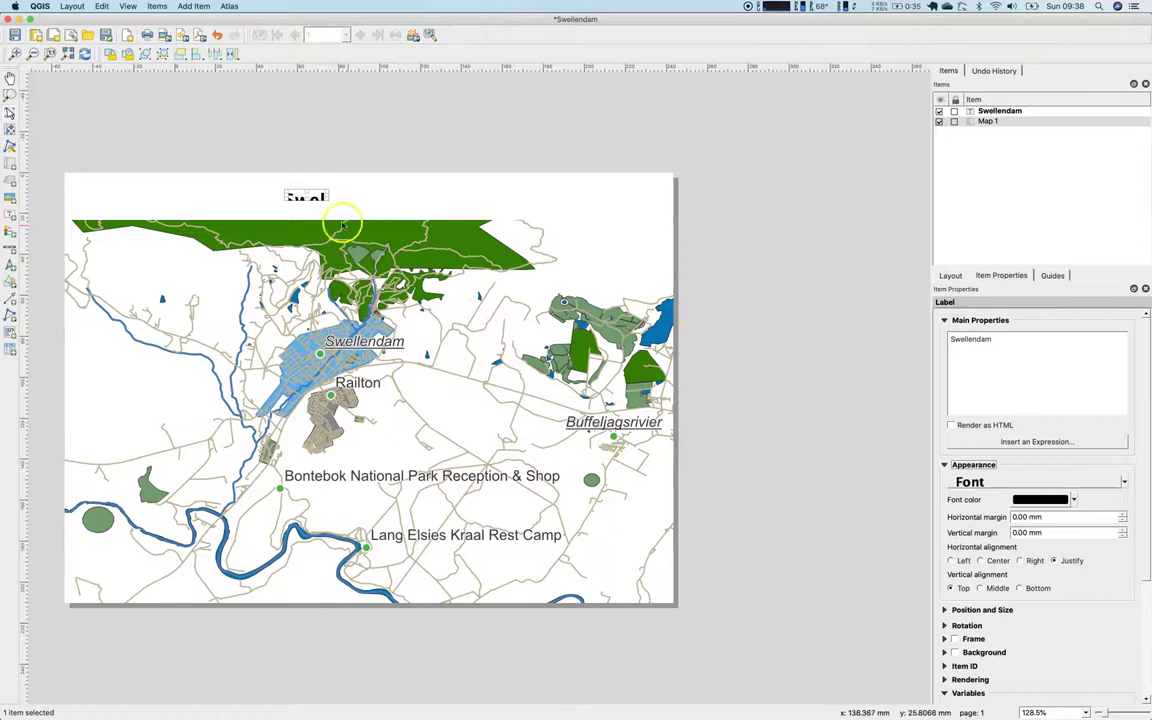
left_click_drag(329, 205, 461, 223)
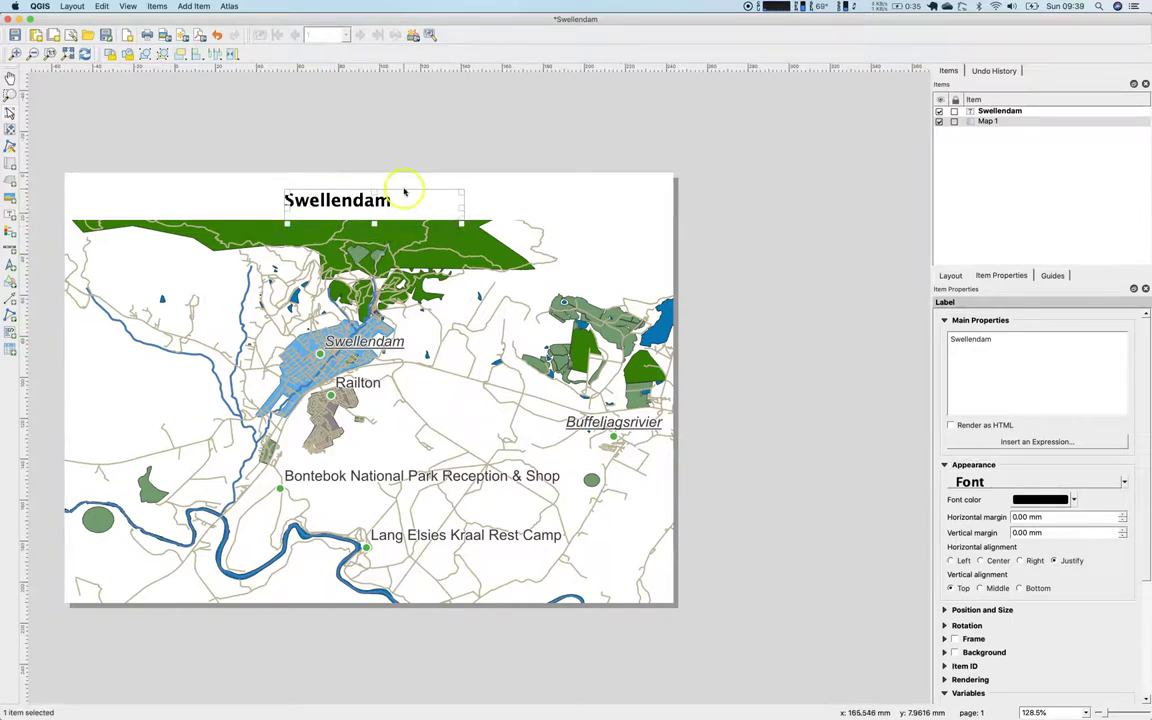
mouse_move(412, 199)
left_mouse_down()
mouse_move(437, 195)
mouse_move(422, 193)
left_mouse_up()
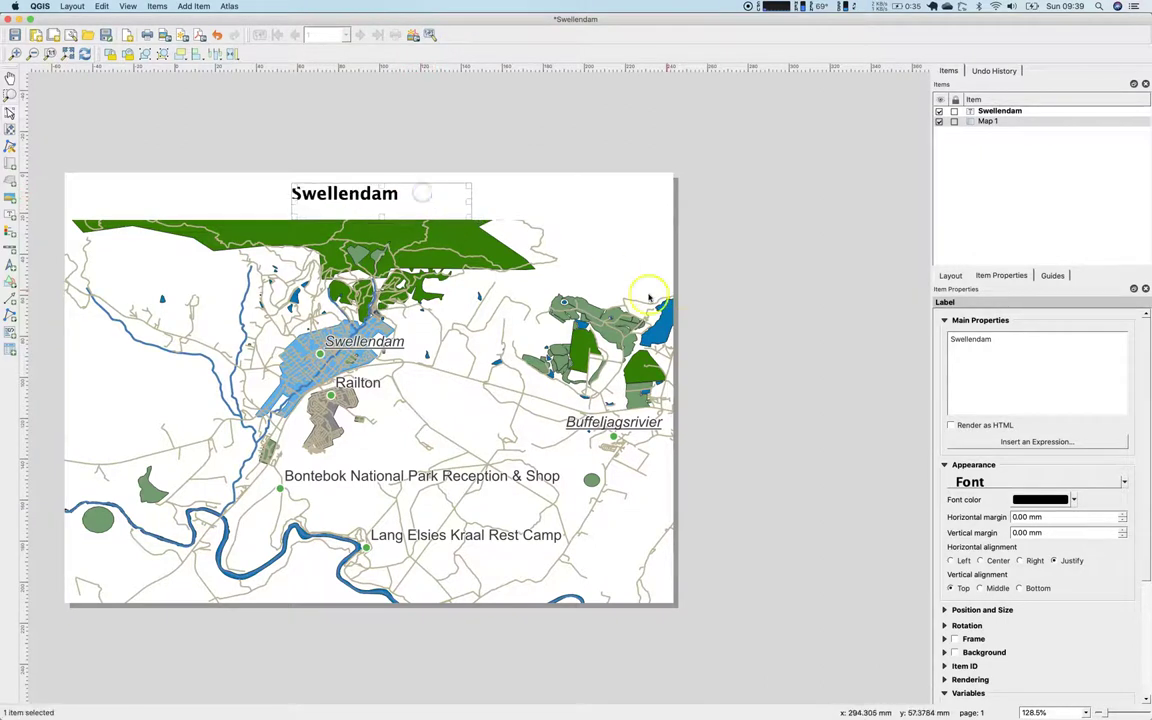
Add a horizontal 0 mm page guide, then remove it and return to the title's properties.
left_click(1052, 275)
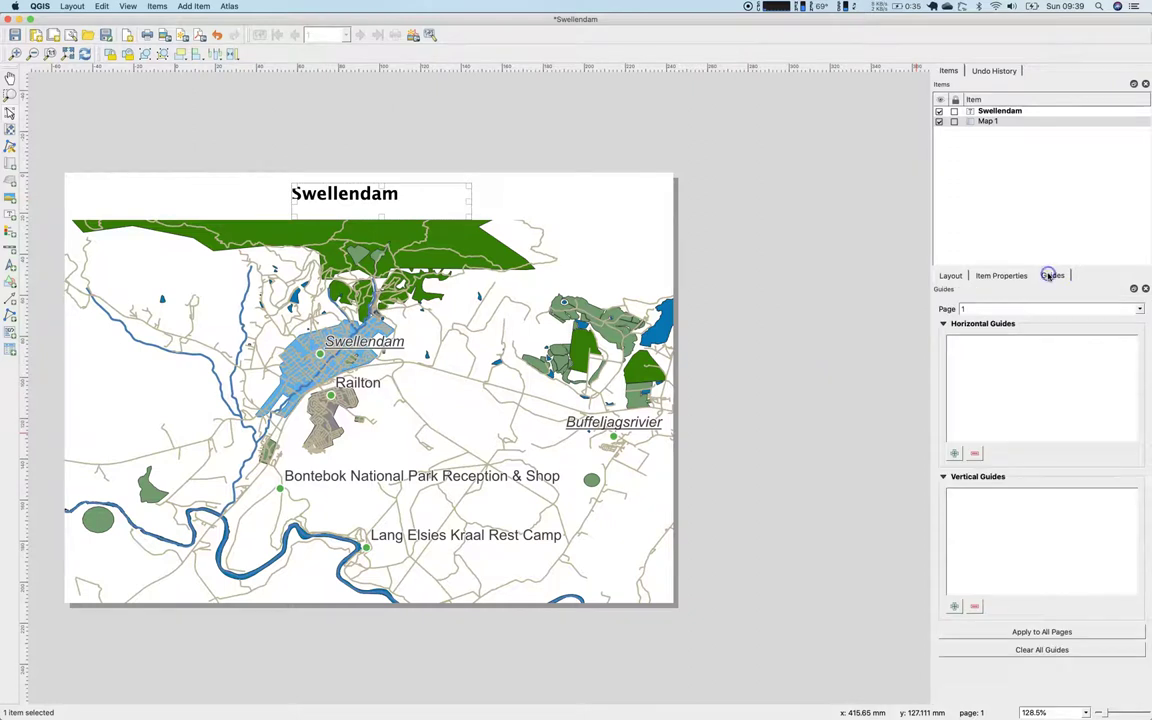
left_click(955, 453)
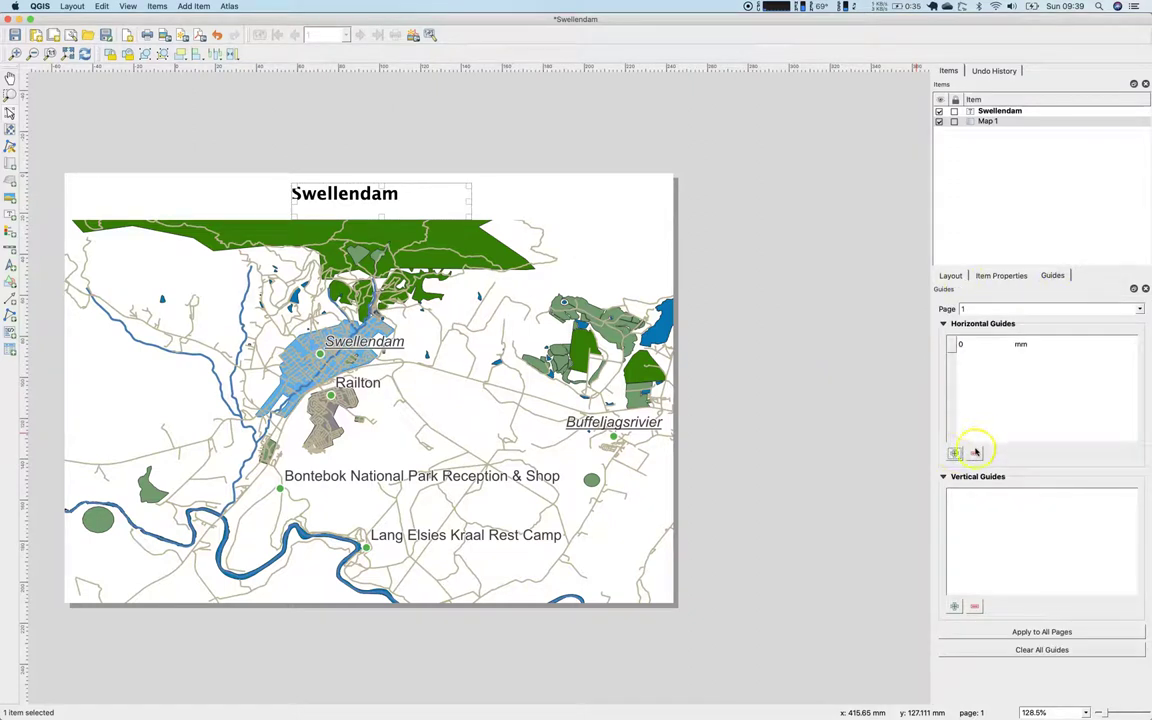
left_click(980, 344)
left_click(974, 454)
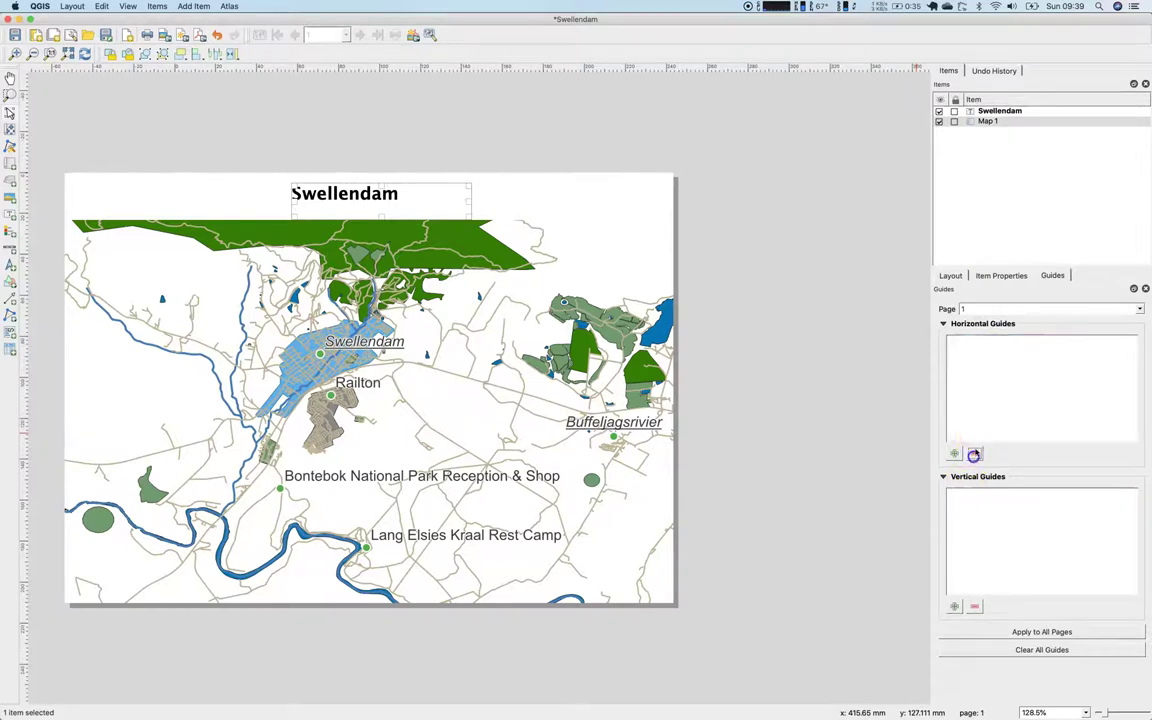
left_click(951, 275)
left_click(1010, 276)
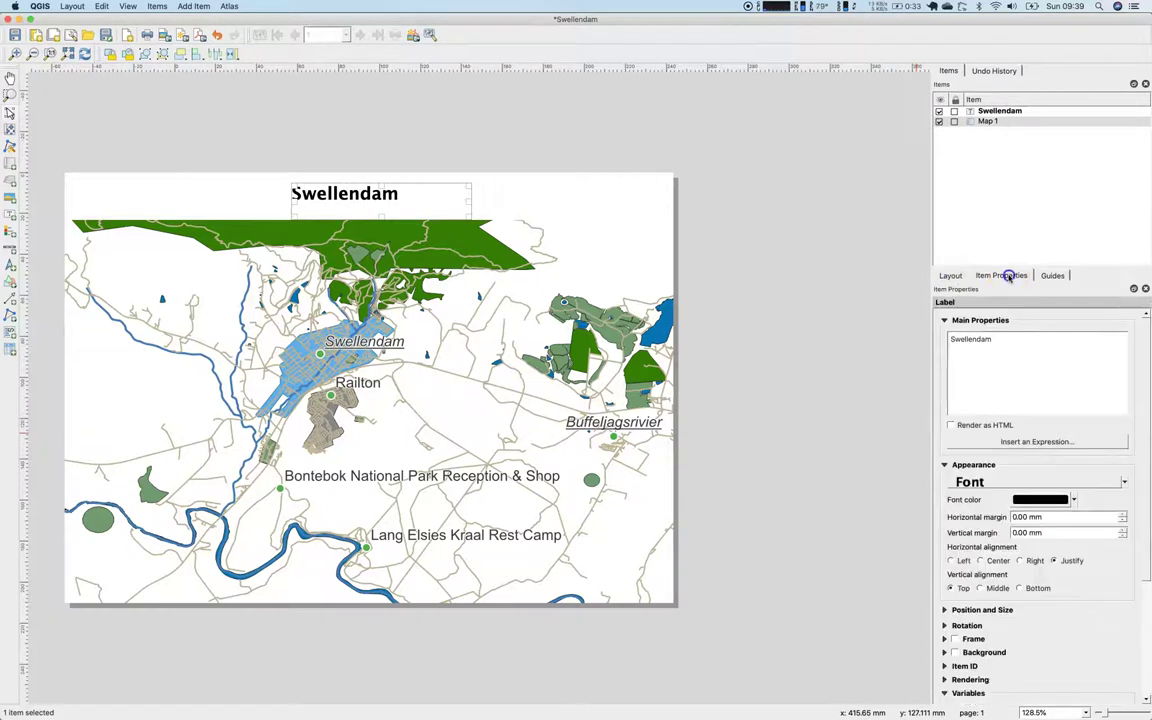
Set the title font colour to dark grey #2f2f2f, aligned middle vertically and centre horizontally.
left_click(1008, 346)
left_click(1057, 500)
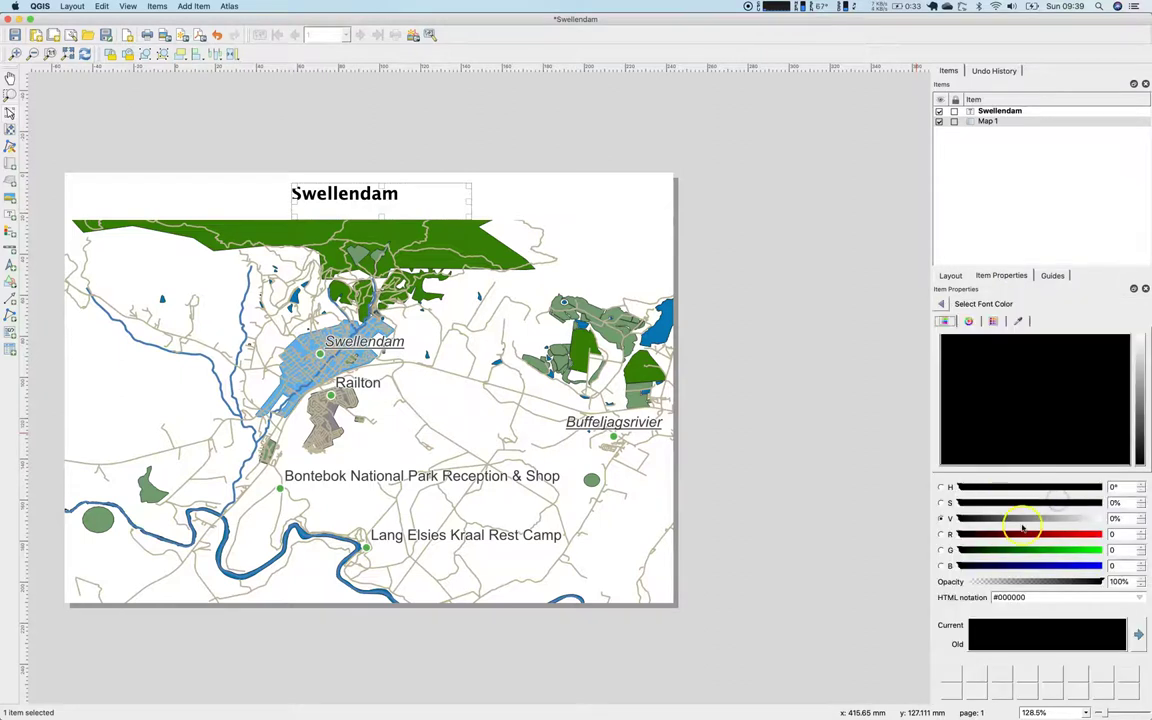
left_click(985, 519)
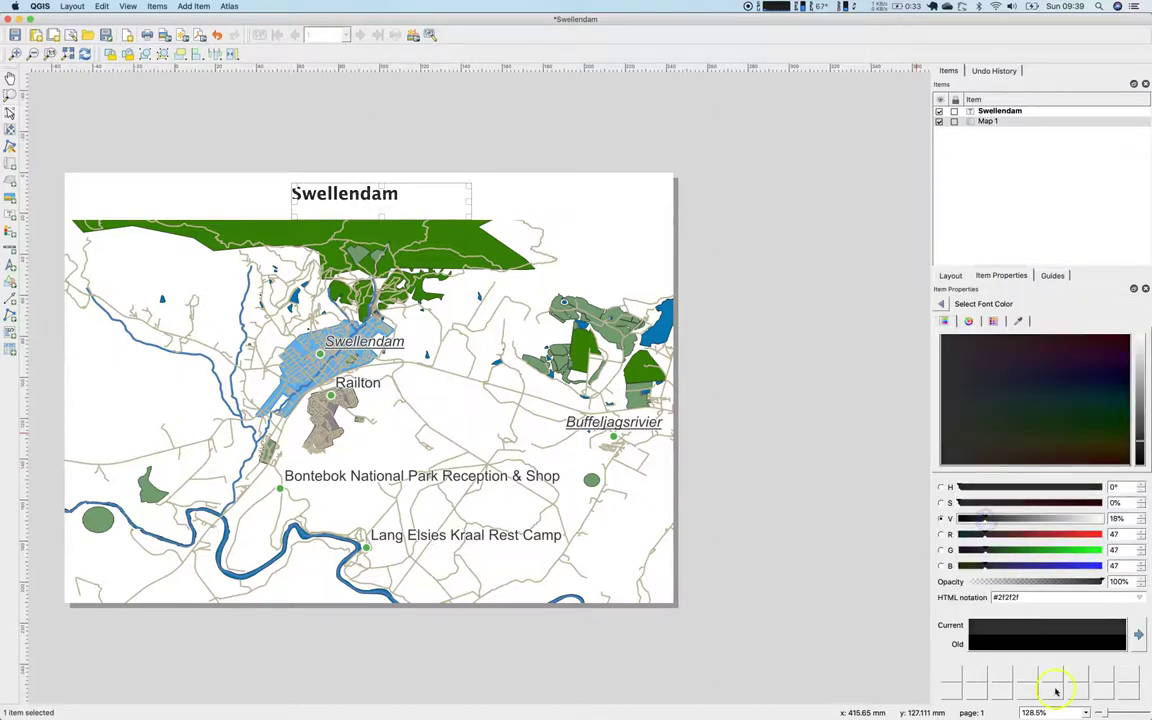
left_click(943, 304)
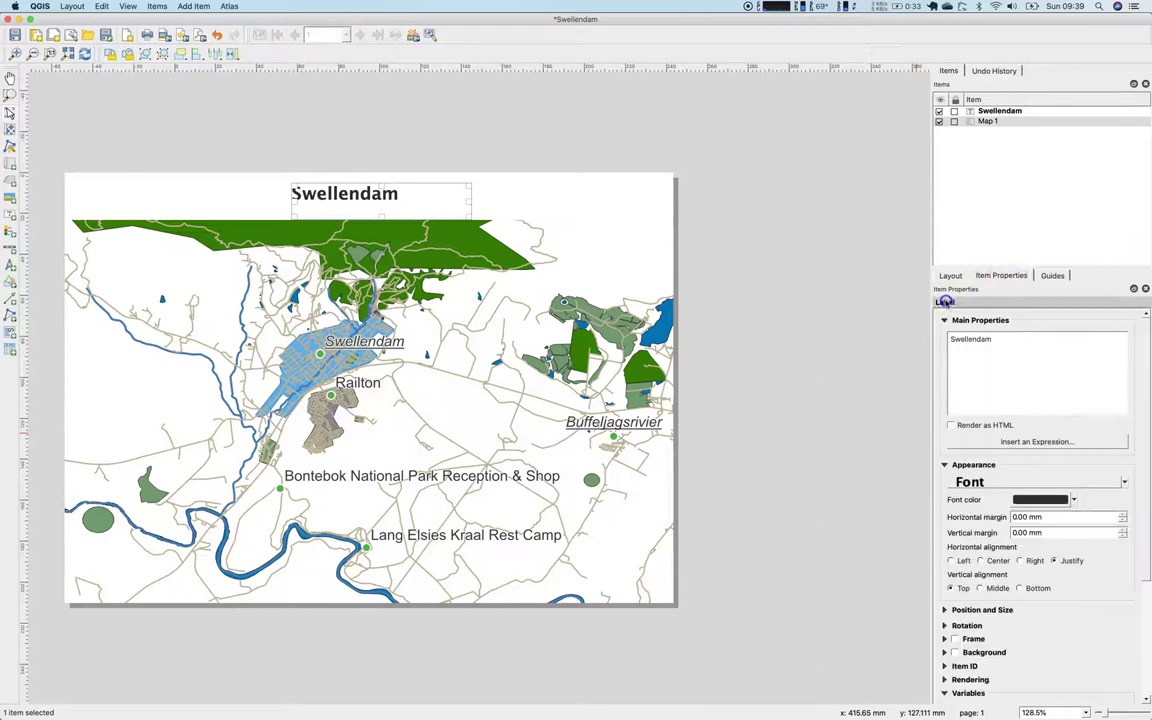
left_click(981, 588)
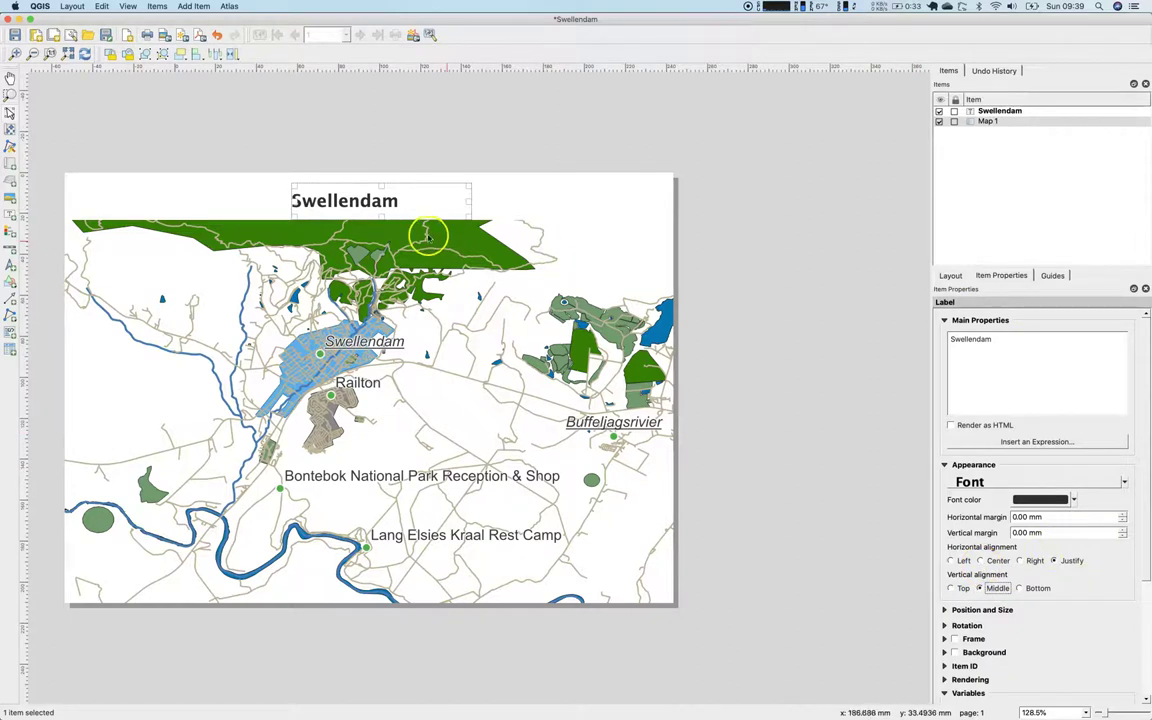
left_click(987, 561)
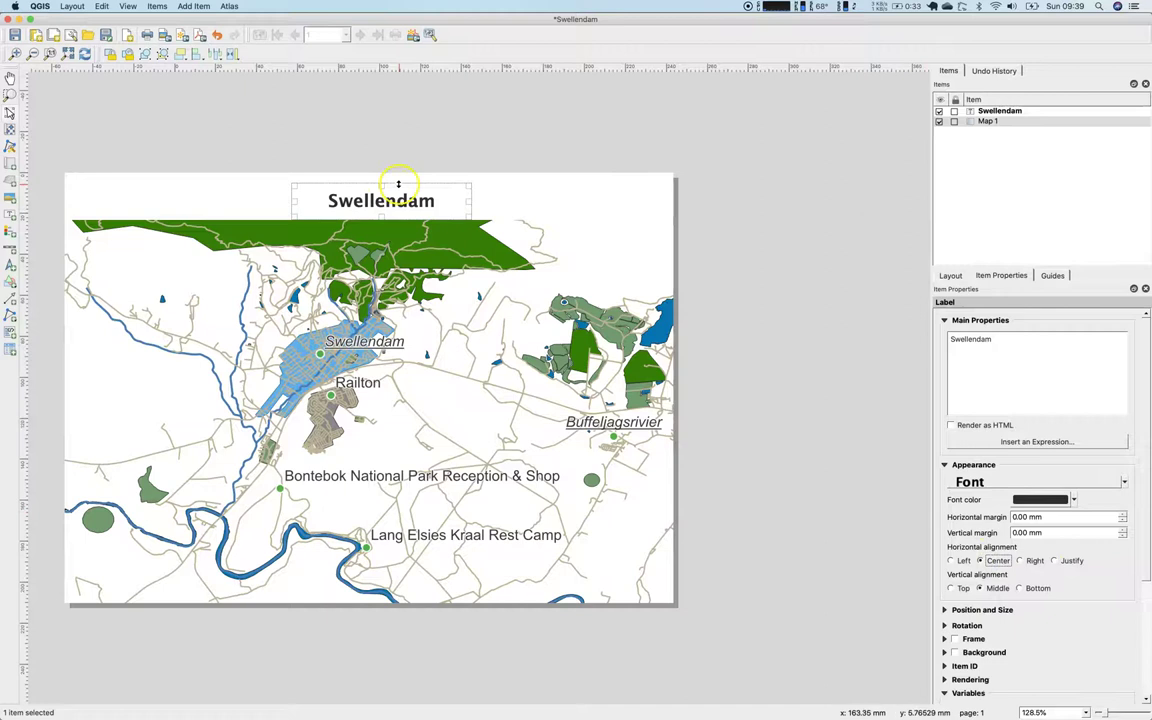
Look at the item alignment options, then reselect the Swellendam title label.
left_click(806, 255)
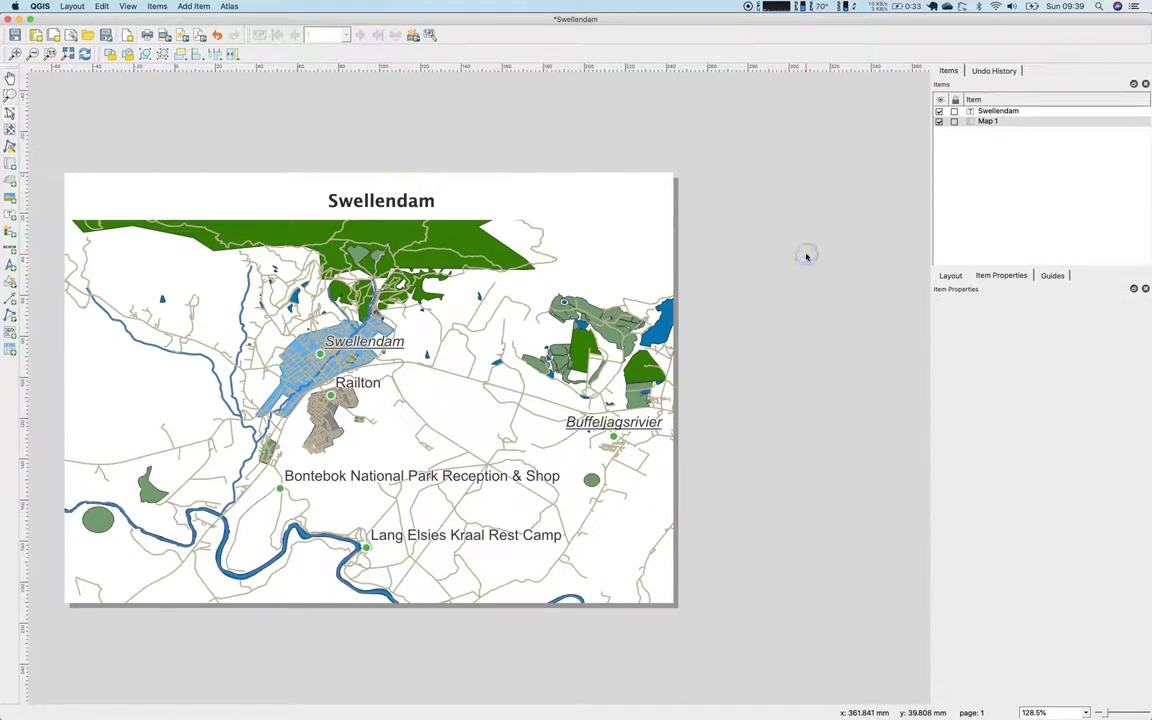
left_click(198, 56)
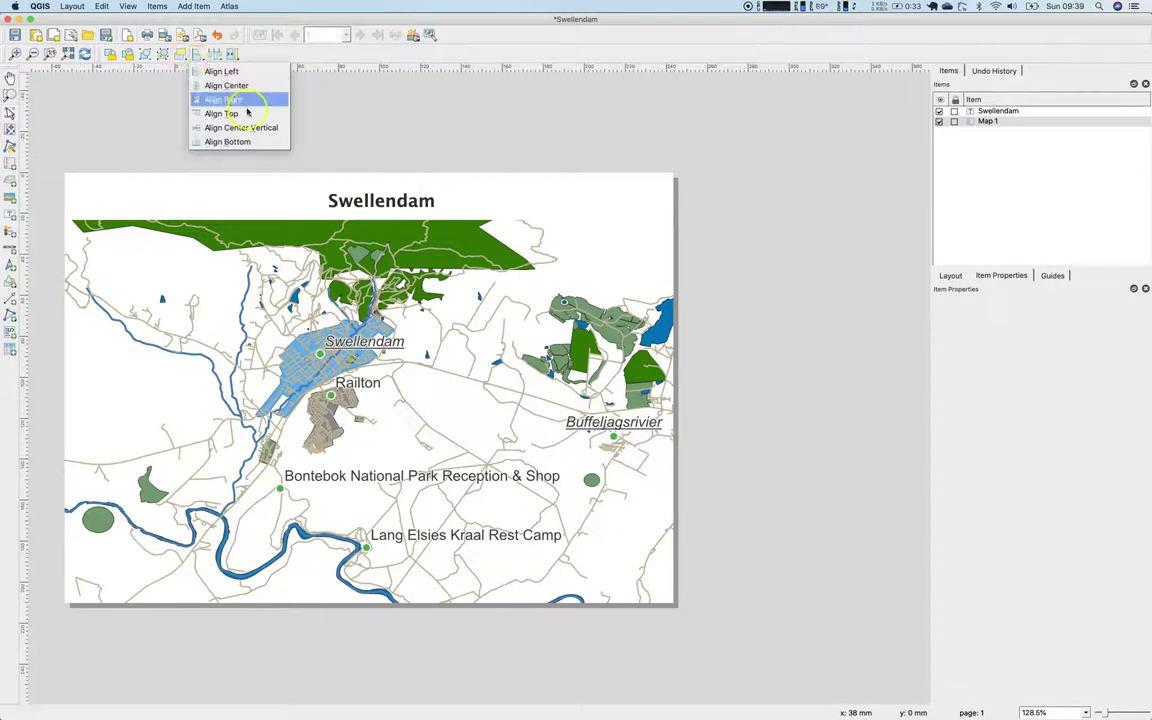
left_click(335, 196)
left_click(347, 201)
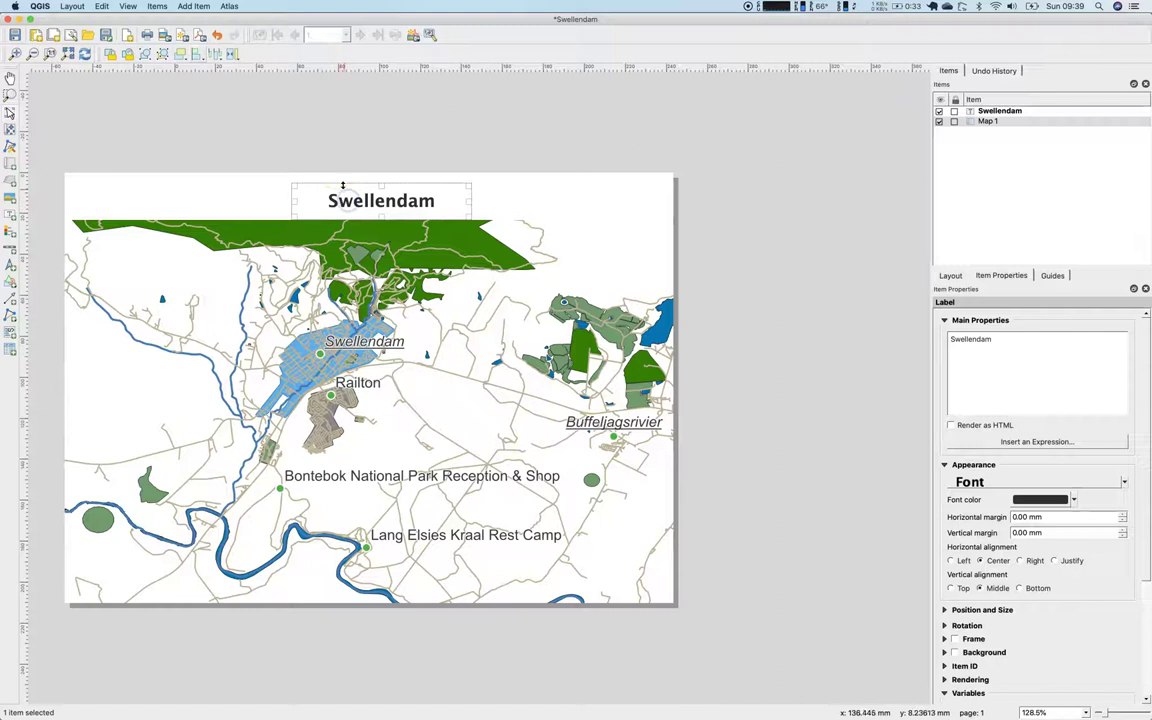
Try left alignment on the title alone, then select the map together with the title.
left_click(196, 56)
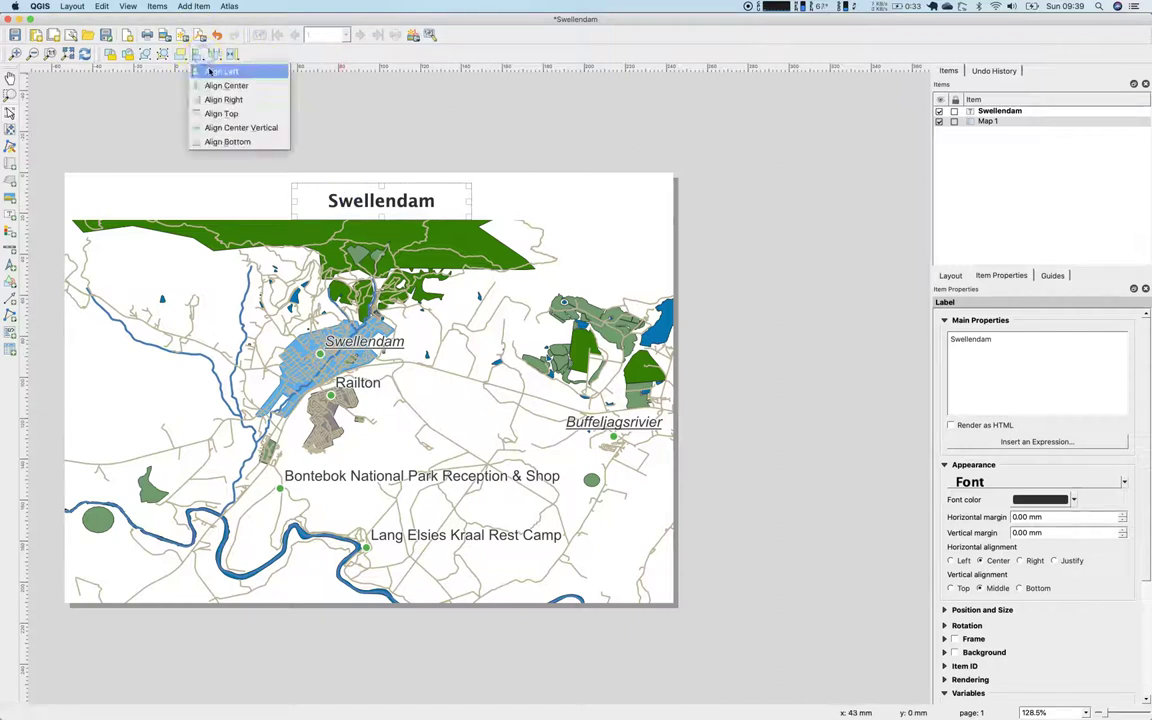
left_click(210, 70)
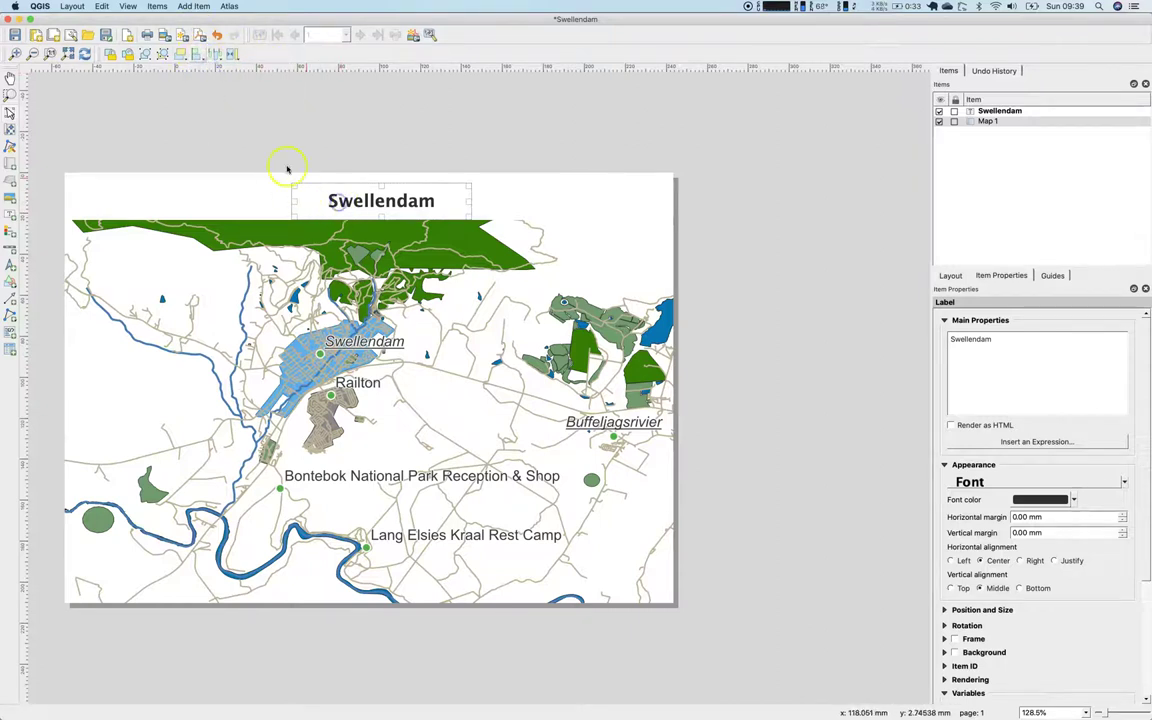
left_click(202, 55)
left_click(213, 206)
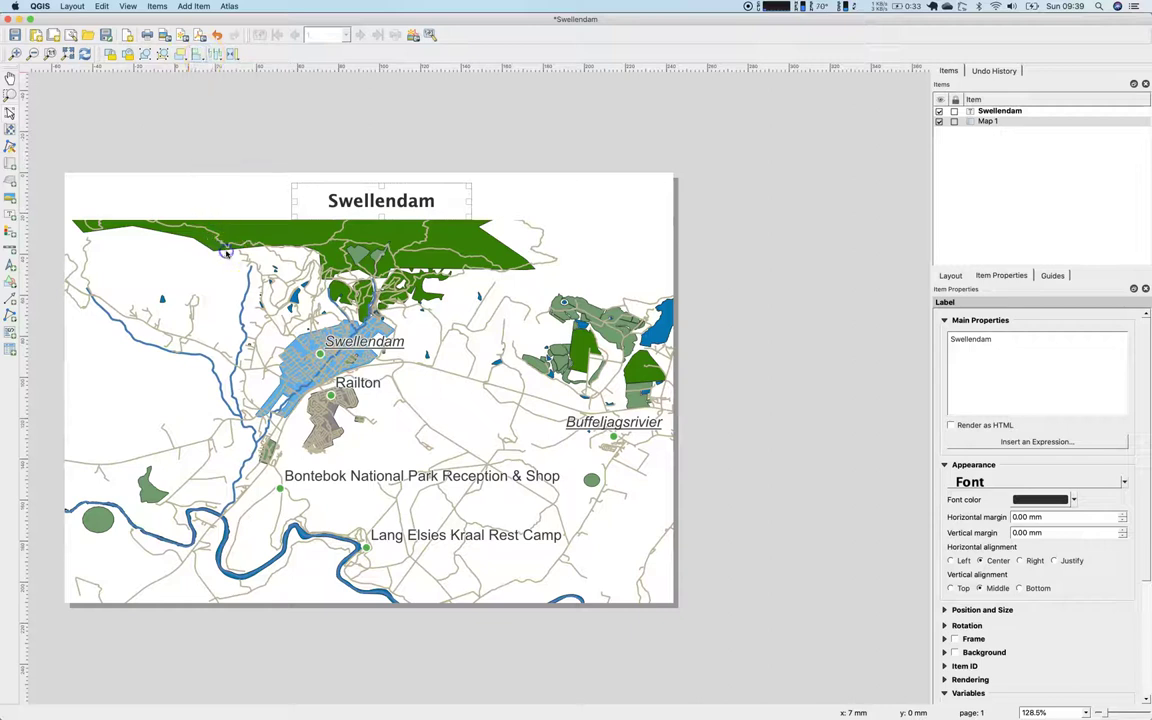
left_click(205, 228)
left_click(326, 212)
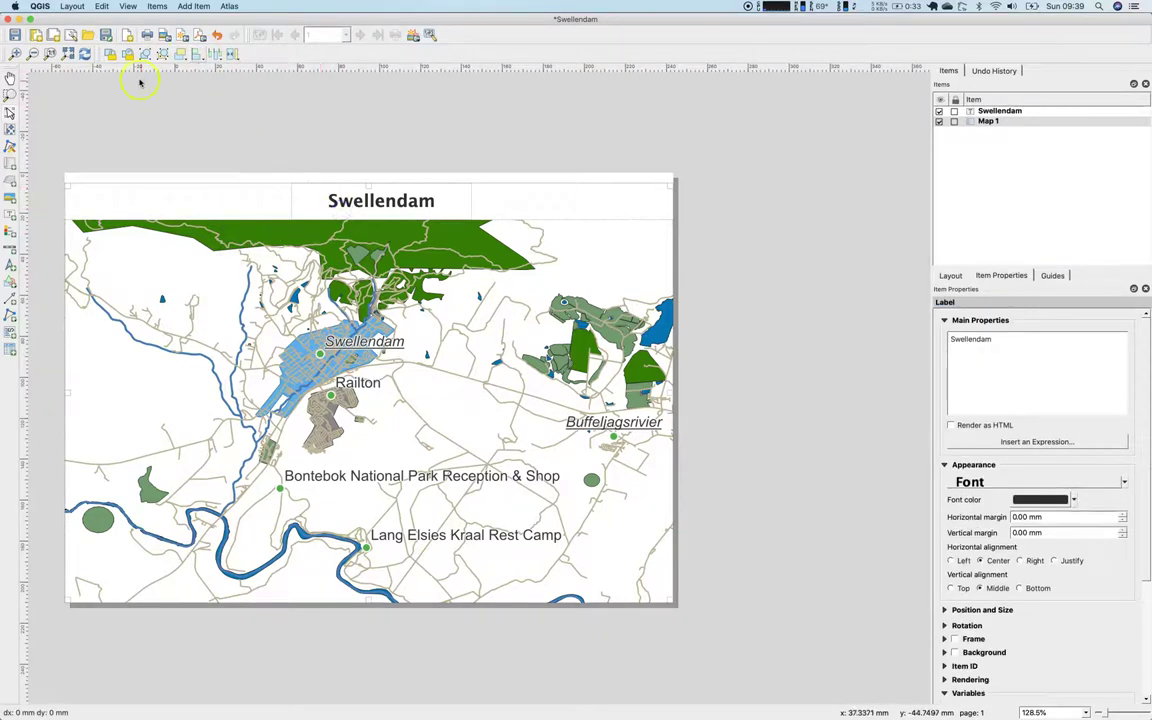
left_click(188, 56)
left_click(185, 57)
left_click(182, 56)
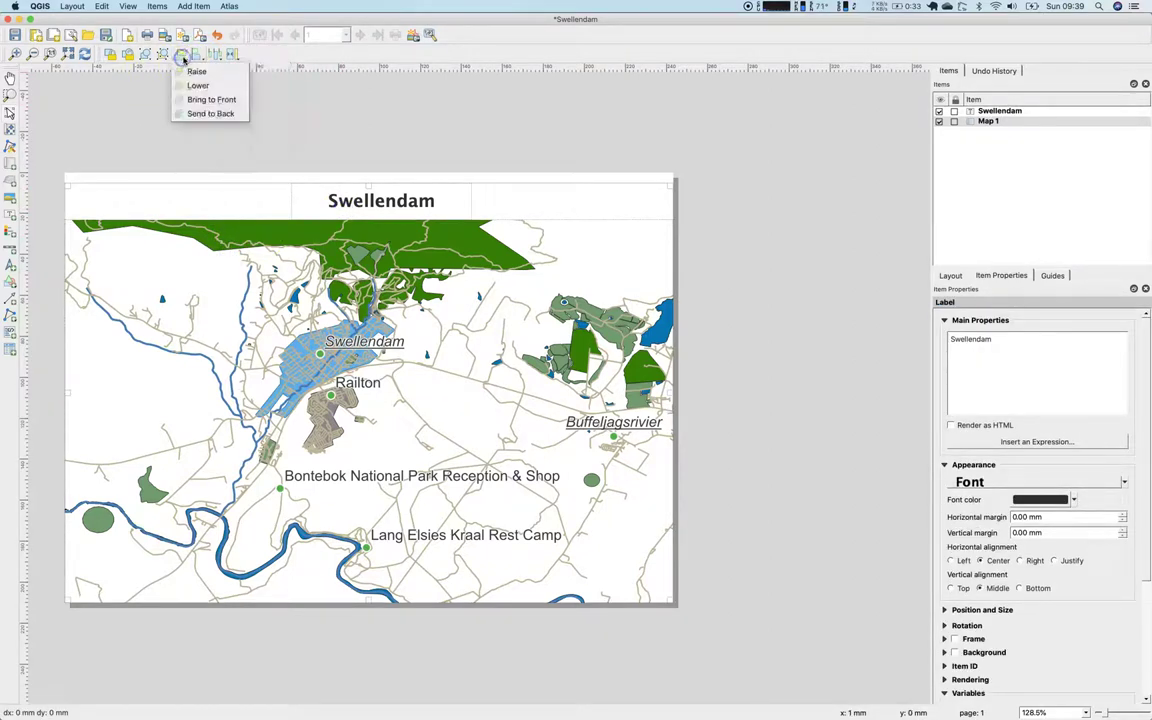
left_click(195, 55)
Align the title to the map's left edge, then centre it over the map.
left_click(195, 55)
left_click(205, 72)
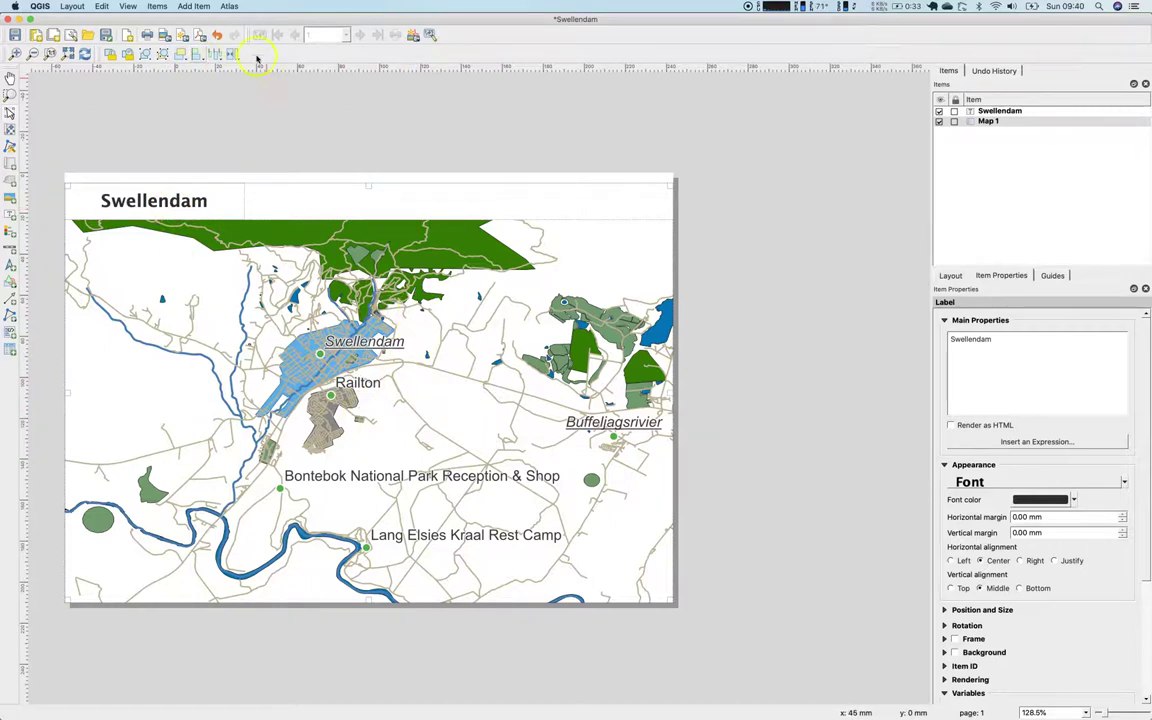
left_click(197, 53)
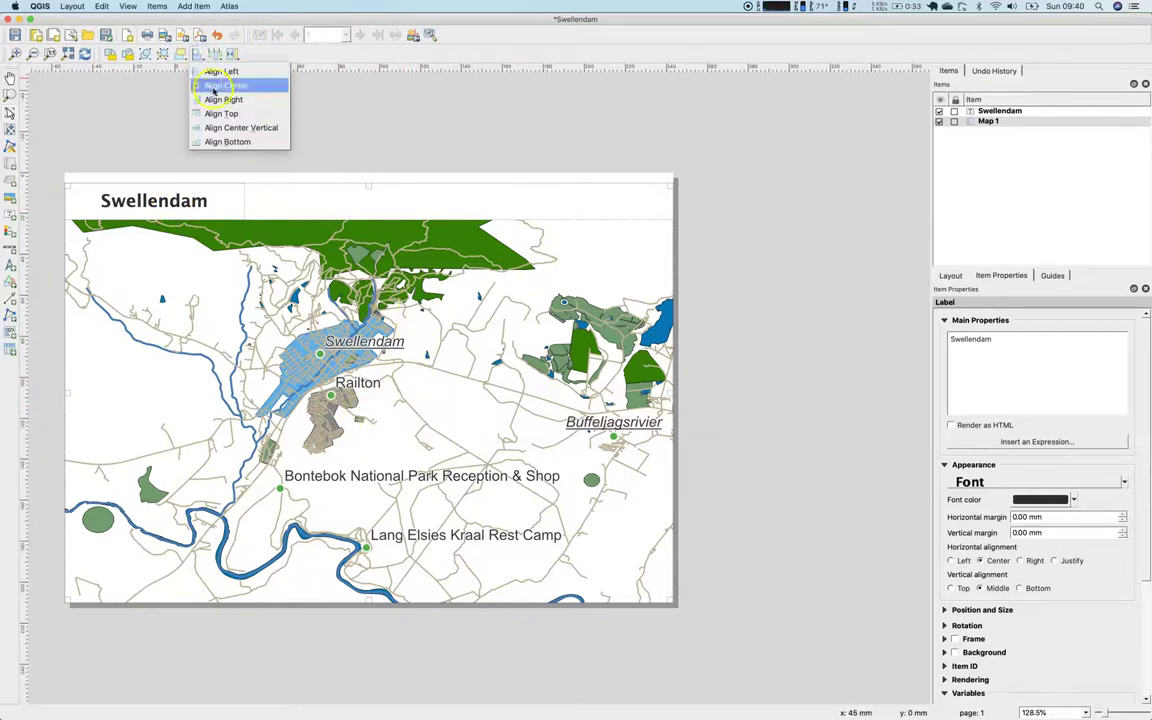
left_click(212, 86)
left_click(556, 158)
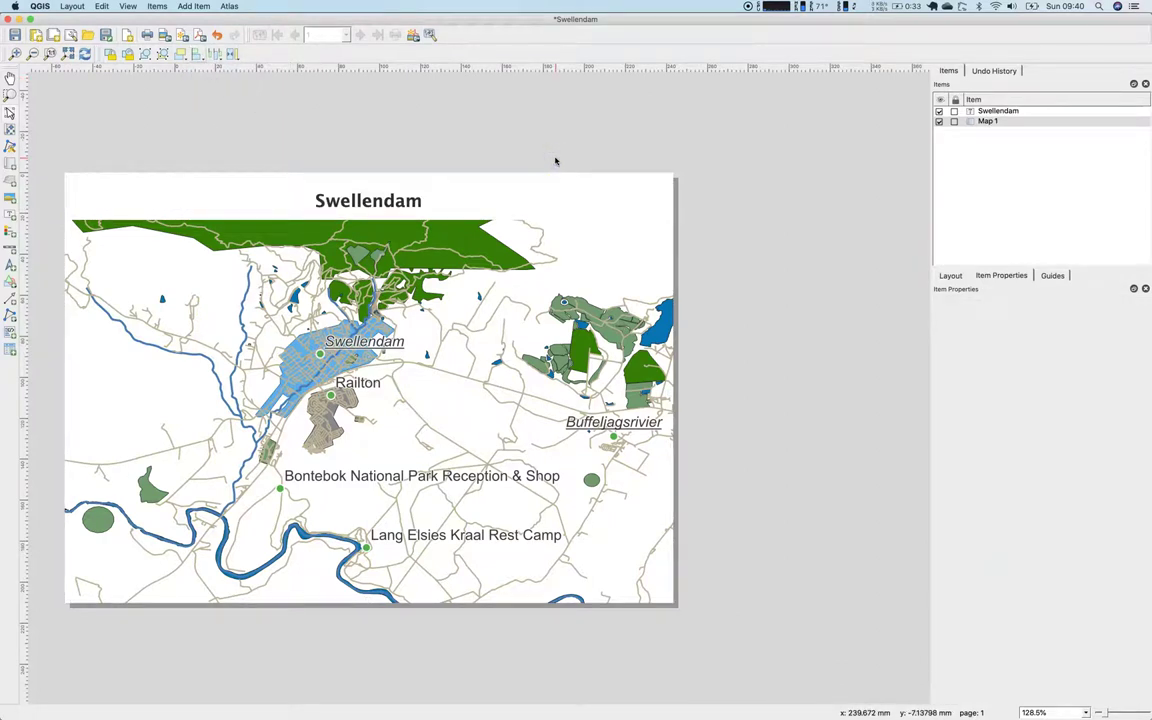
left_click(338, 190)
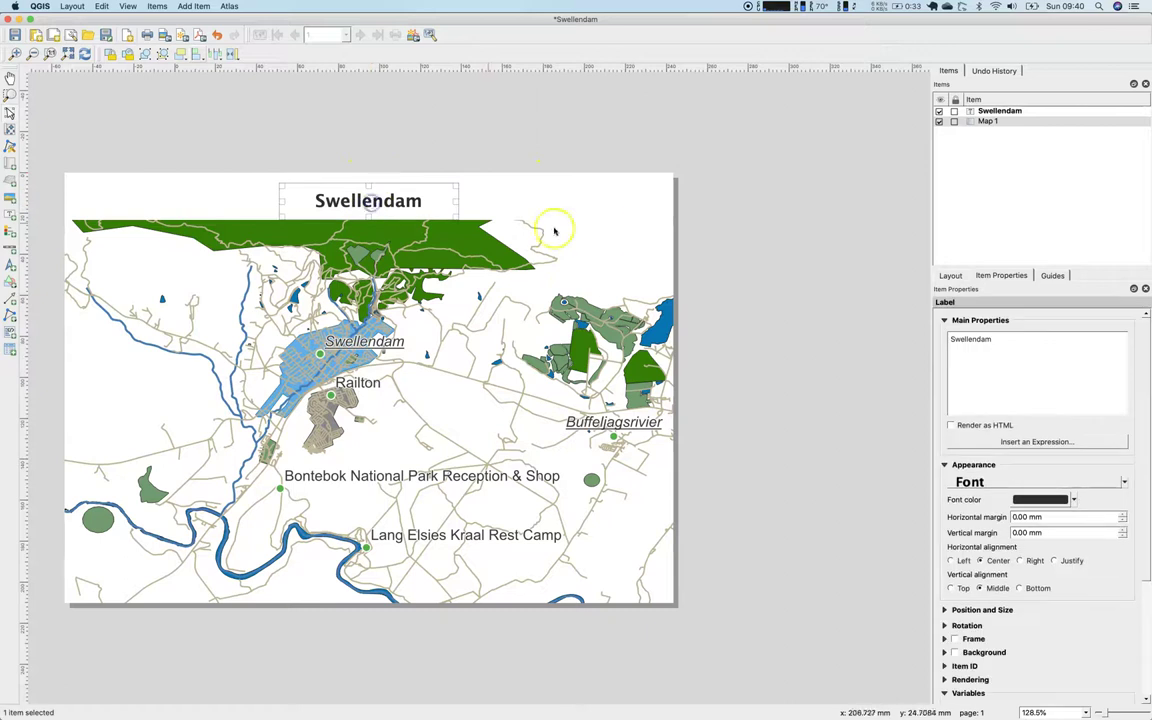
left_click(765, 267)
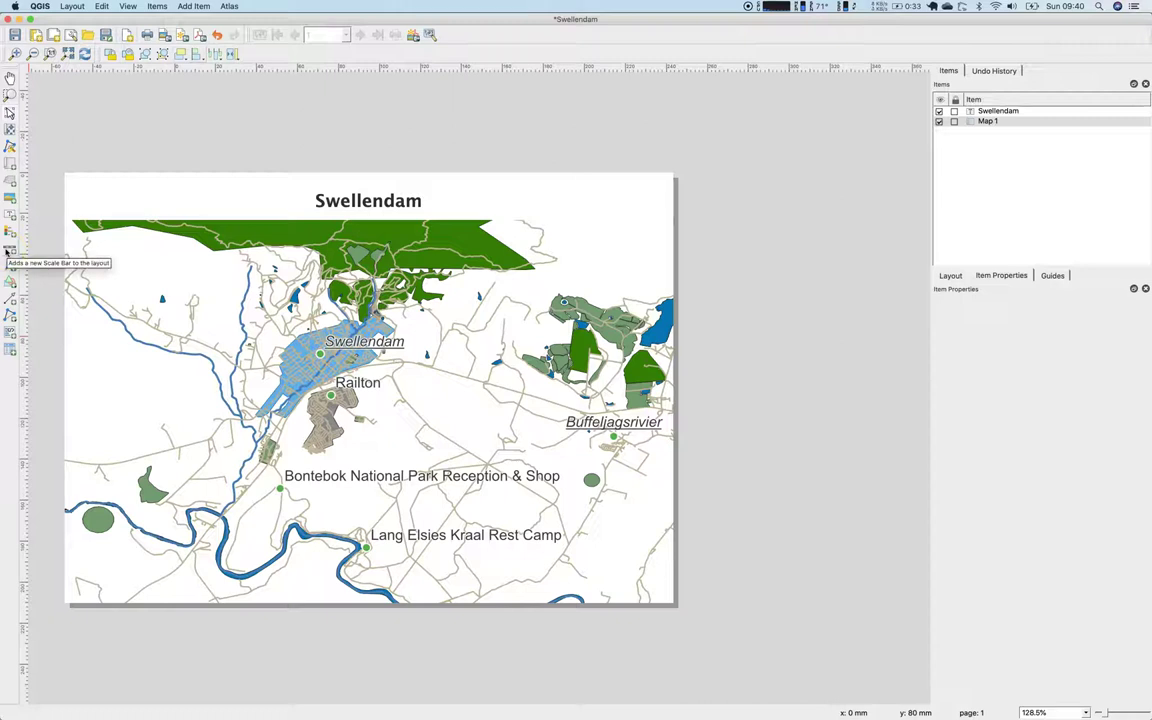
Add a Single Box 0–2 km scale bar, shorten its frame and move it to the map's bottom-left.
left_click(193, 6)
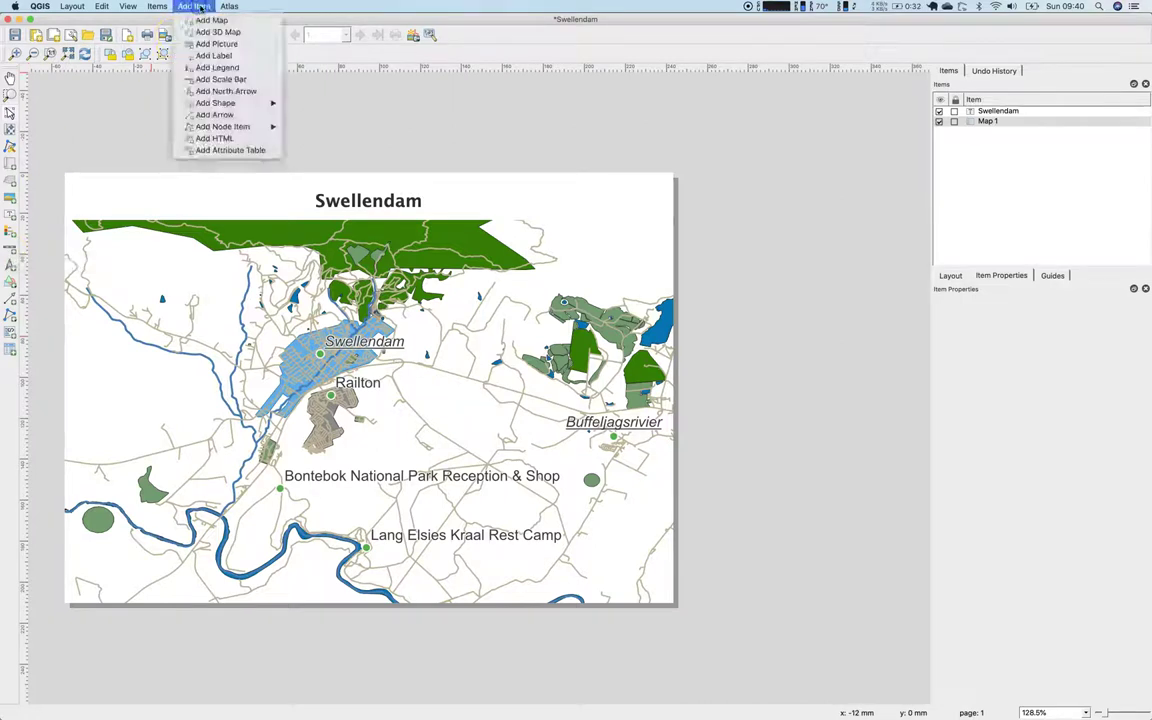
left_click(220, 79)
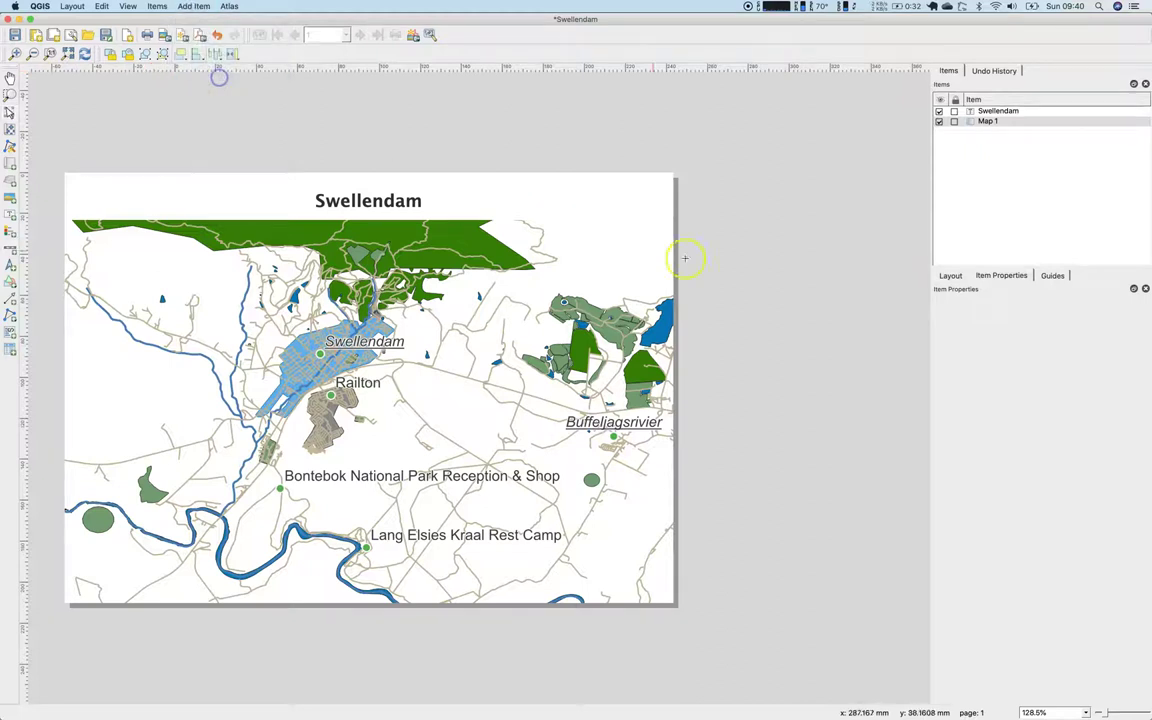
left_click(549, 243)
left_click(690, 398)
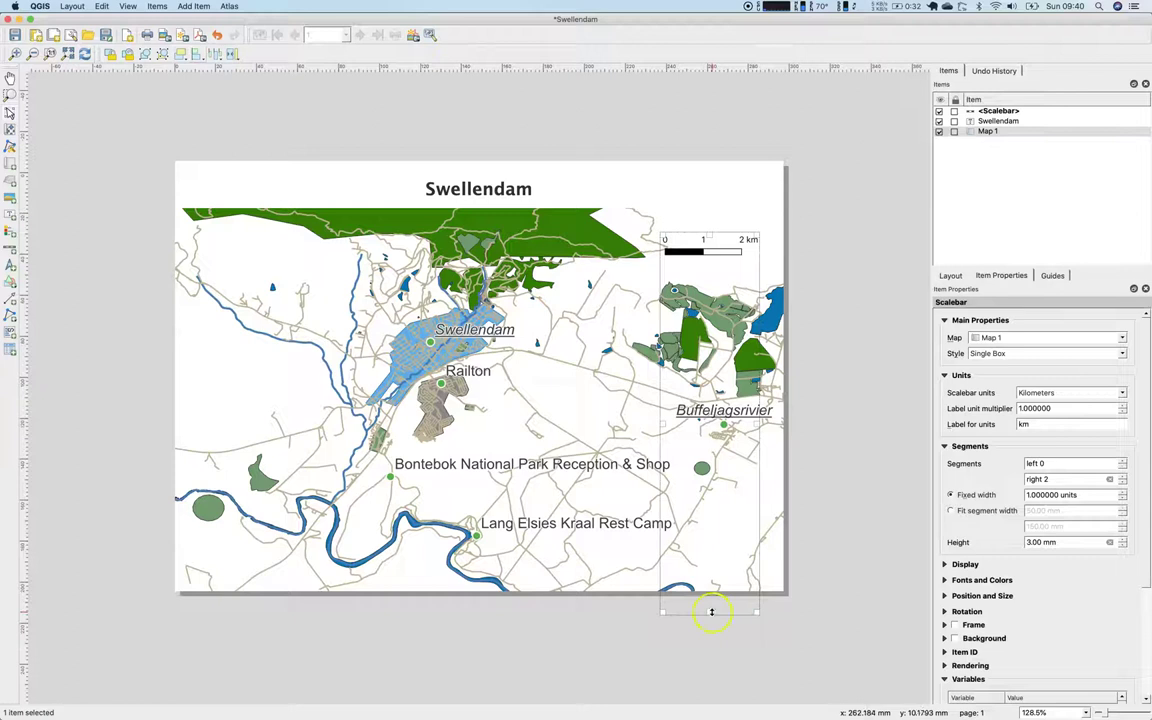
left_click_drag(711, 611, 249, 570)
left_click(353, 657)
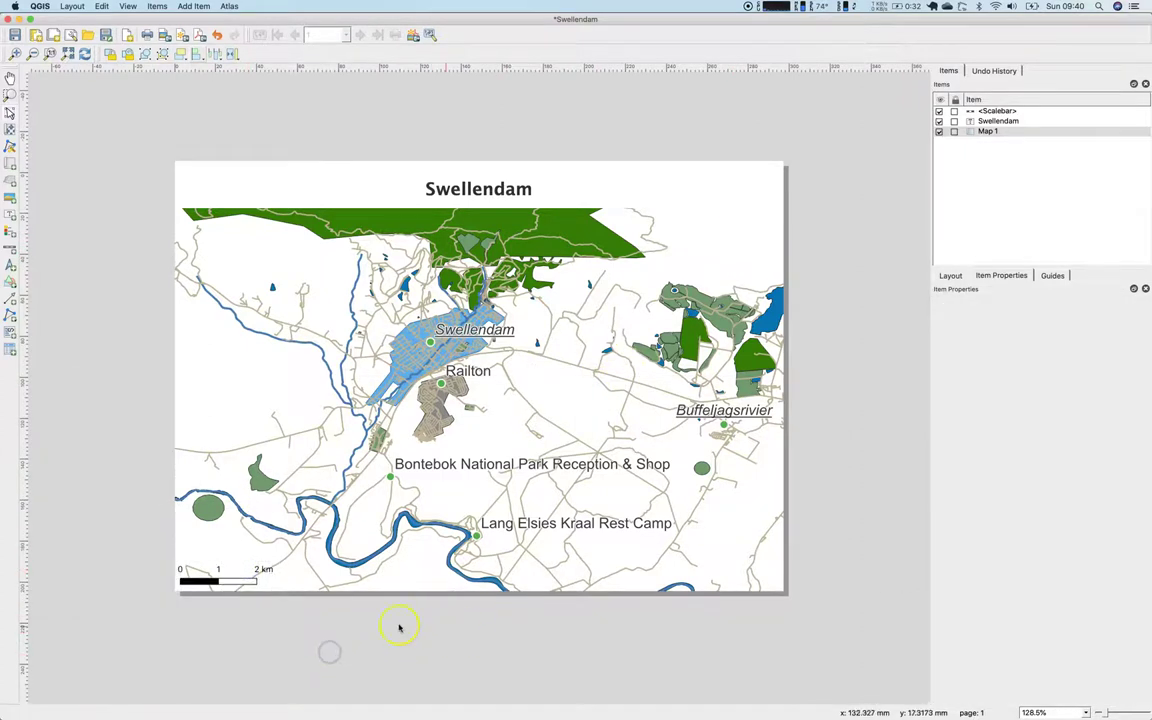
left_click(216, 578)
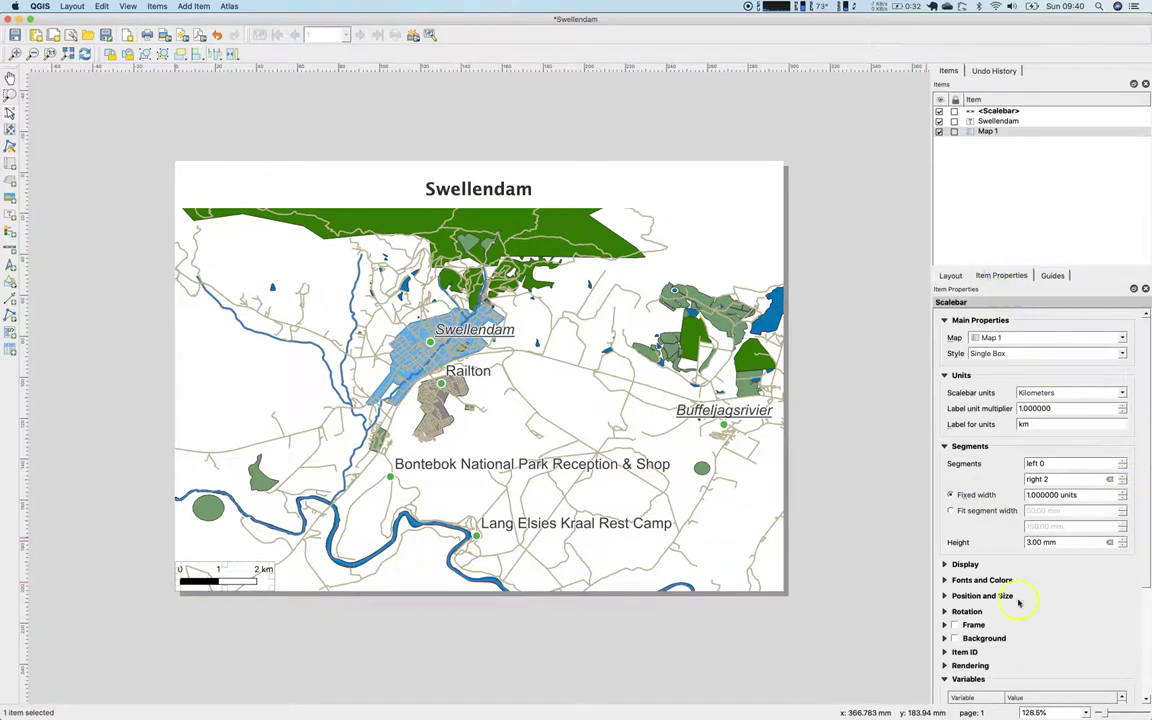
Set the scale bar's fill colour to 20% brightness, dark grey #333333.
left_click(945, 580)
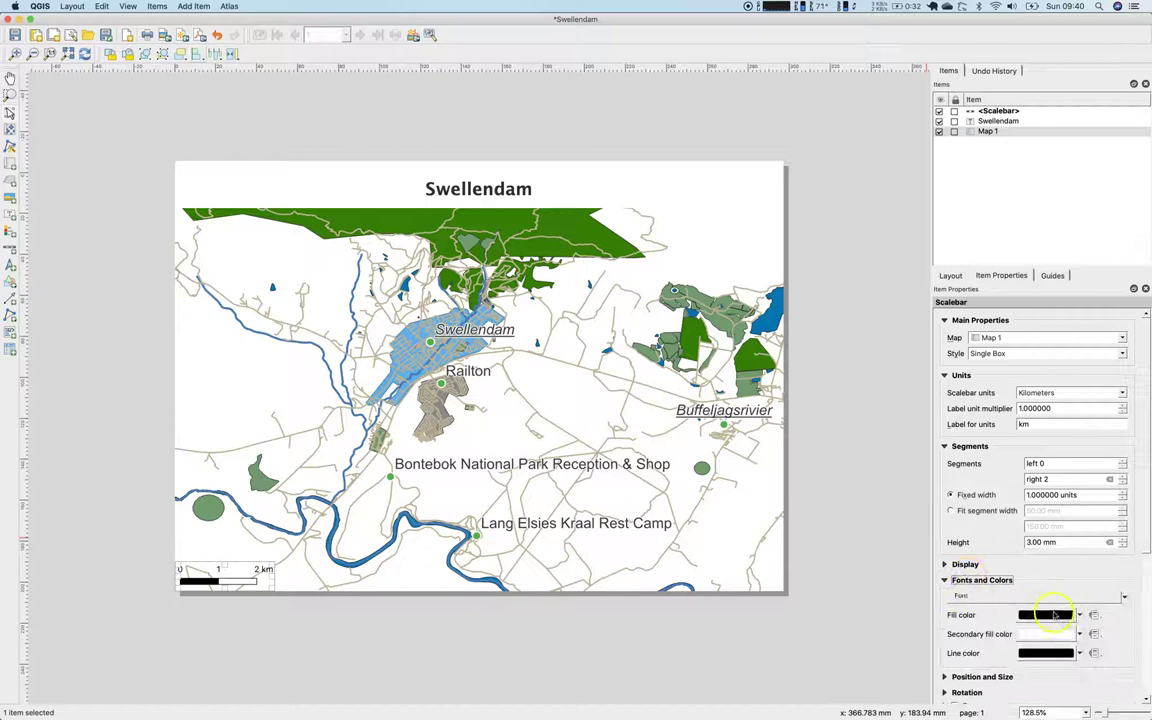
left_click(1075, 615)
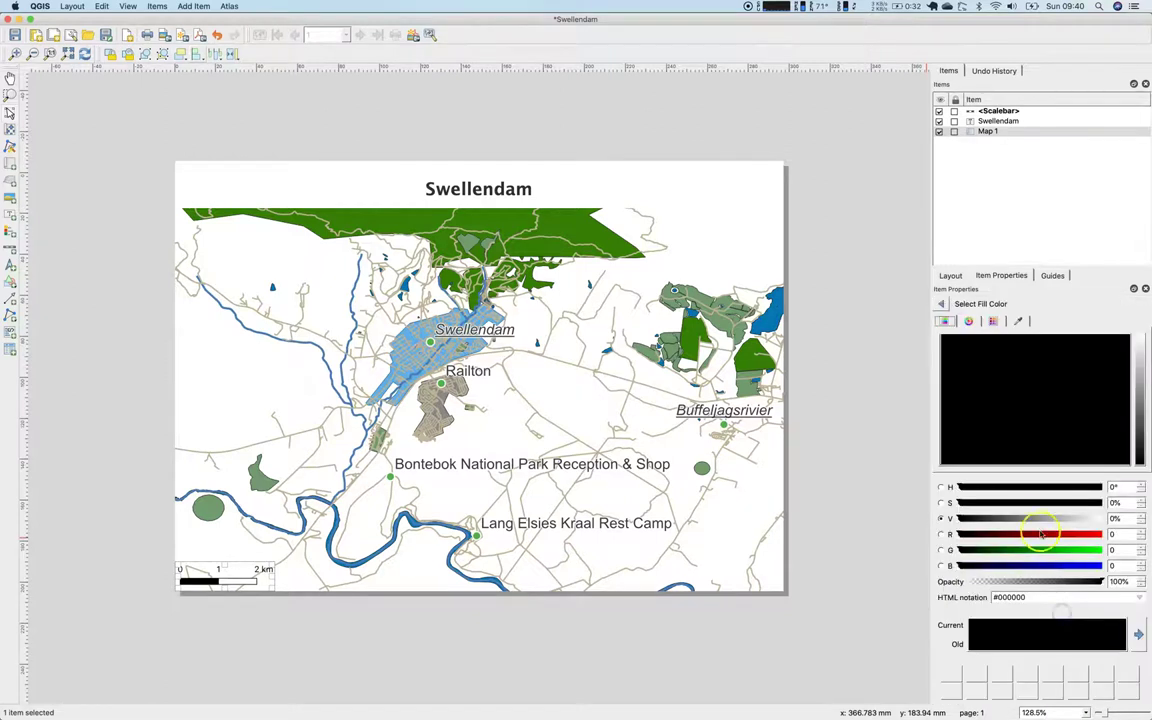
left_click(982, 519)
double_click(1117, 518)
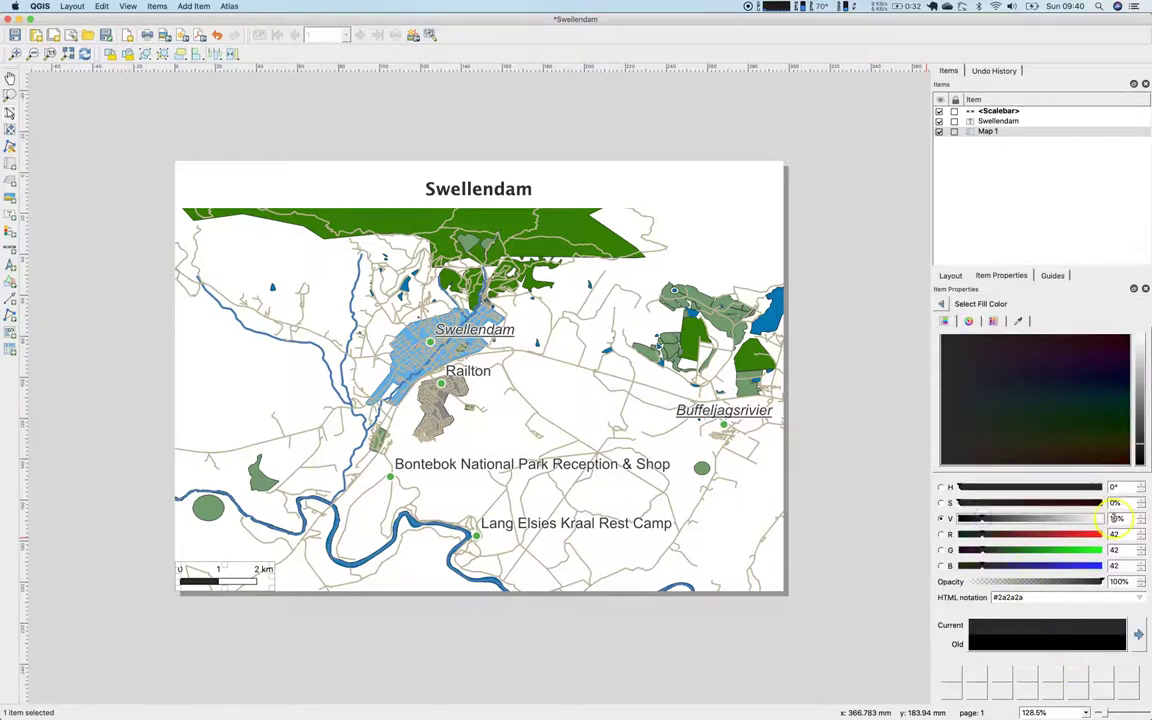
type("20")
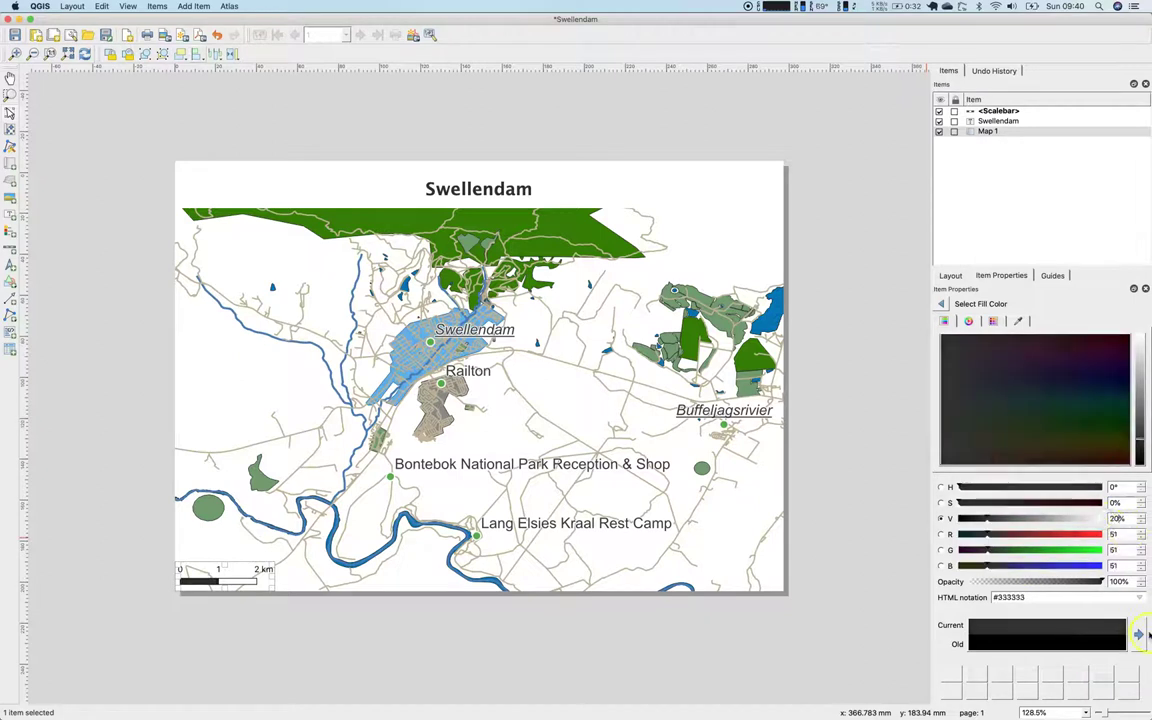
left_click(942, 303)
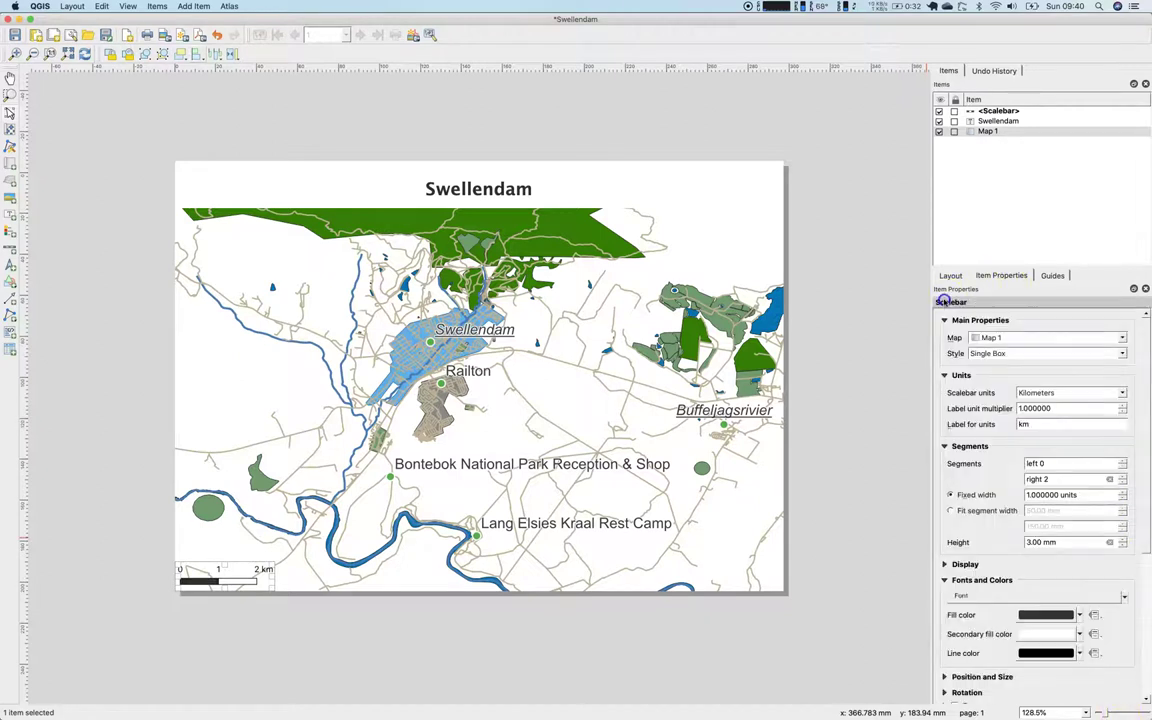
Set the scale bar's line colour to 20% brightness (#333333), then deselect it.
left_click(1030, 655)
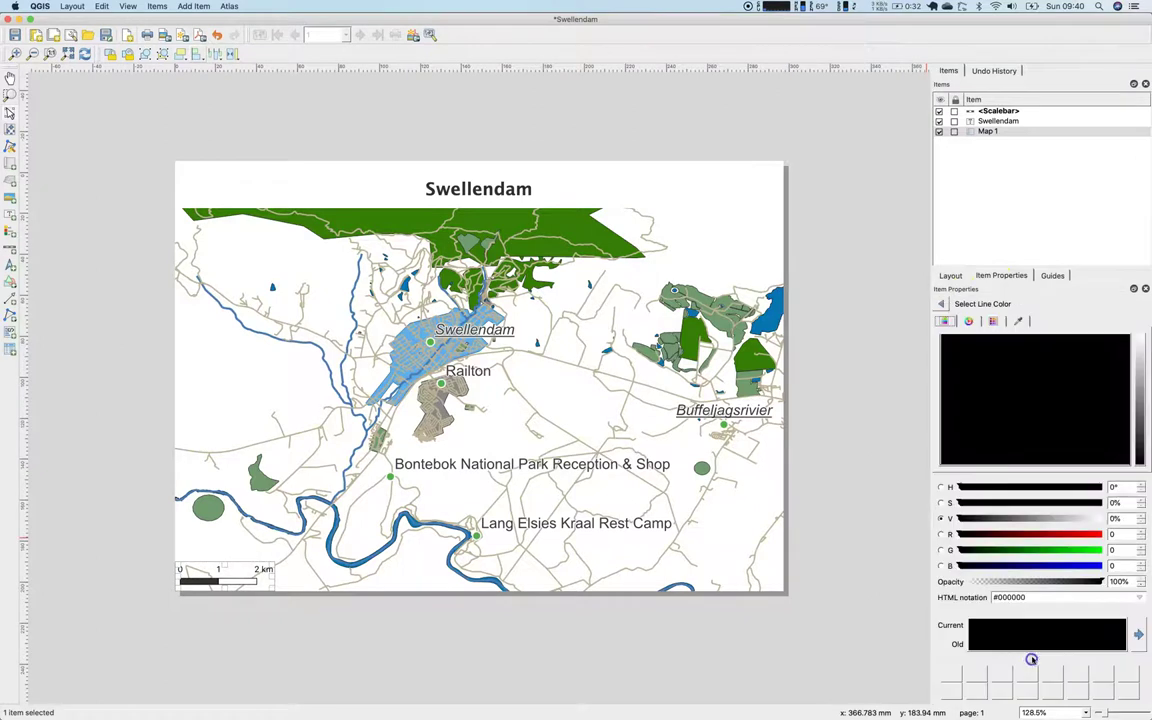
left_click(1103, 518)
type("20")
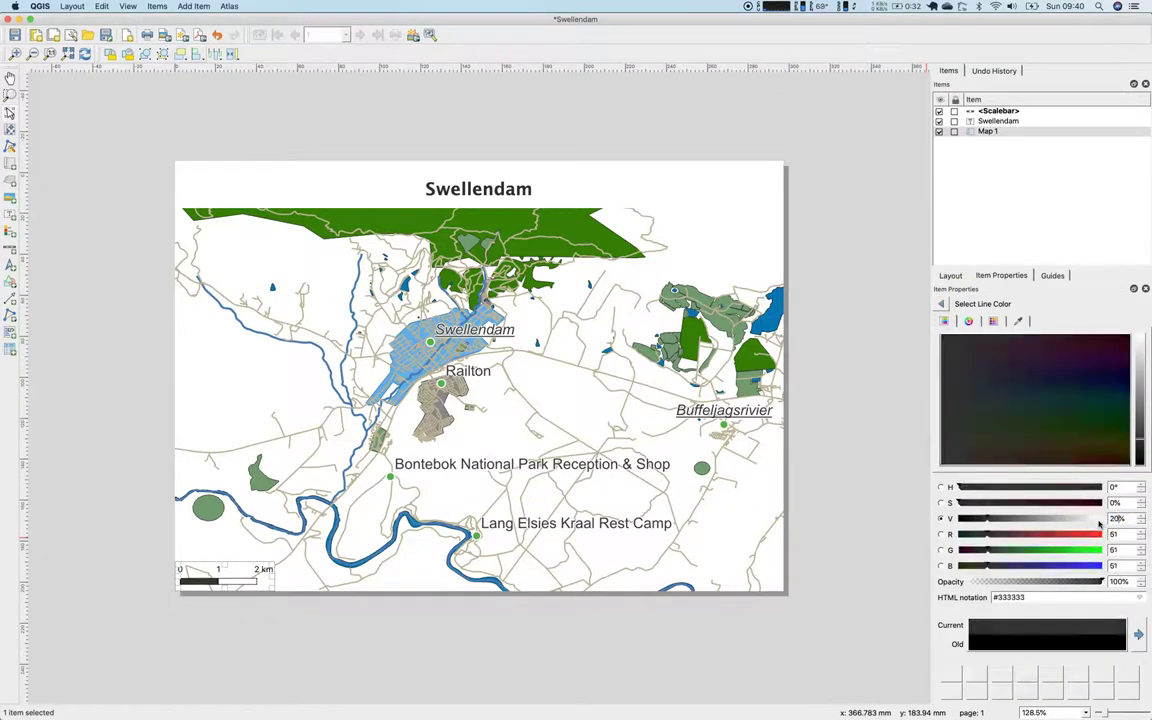
left_click(995, 285)
left_click(940, 304)
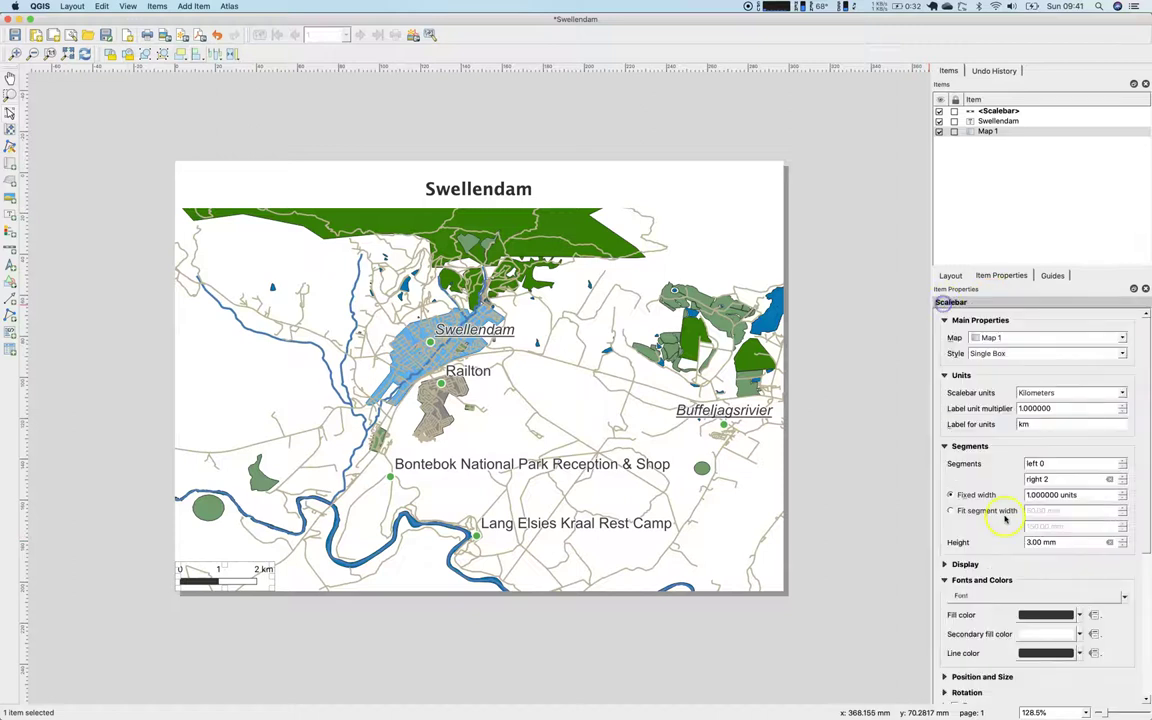
left_click(364, 630)
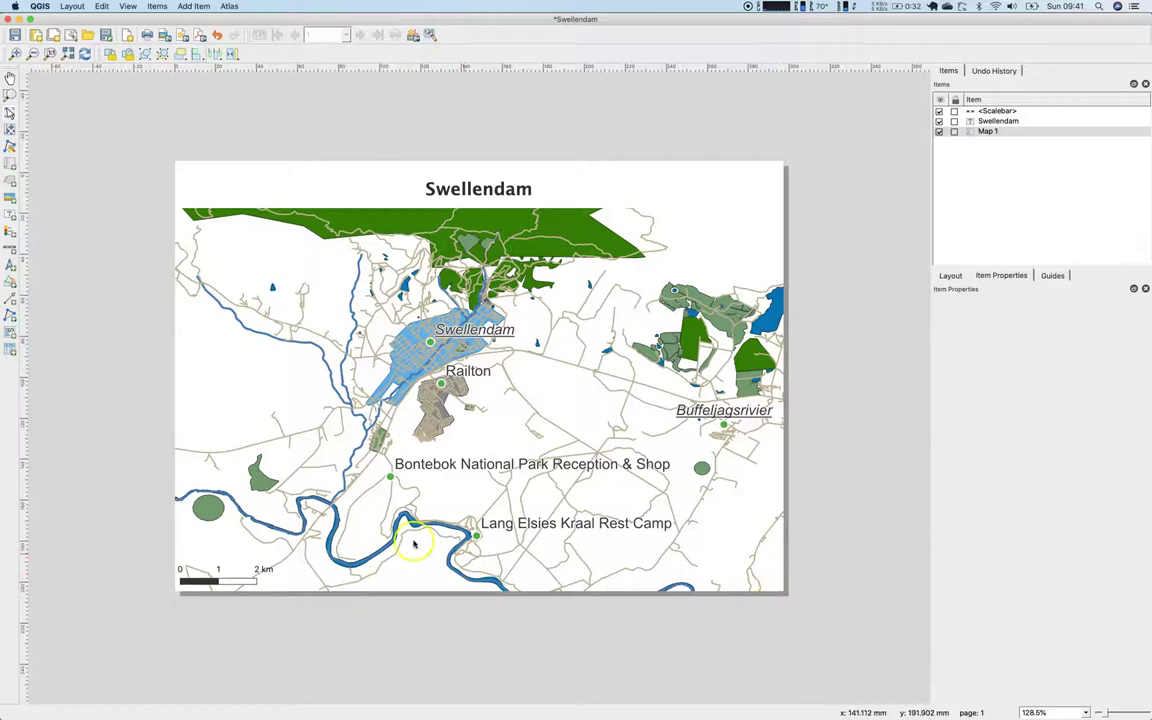
Add a legend on the page's left side and move it to the lower left.
left_click(10, 230)
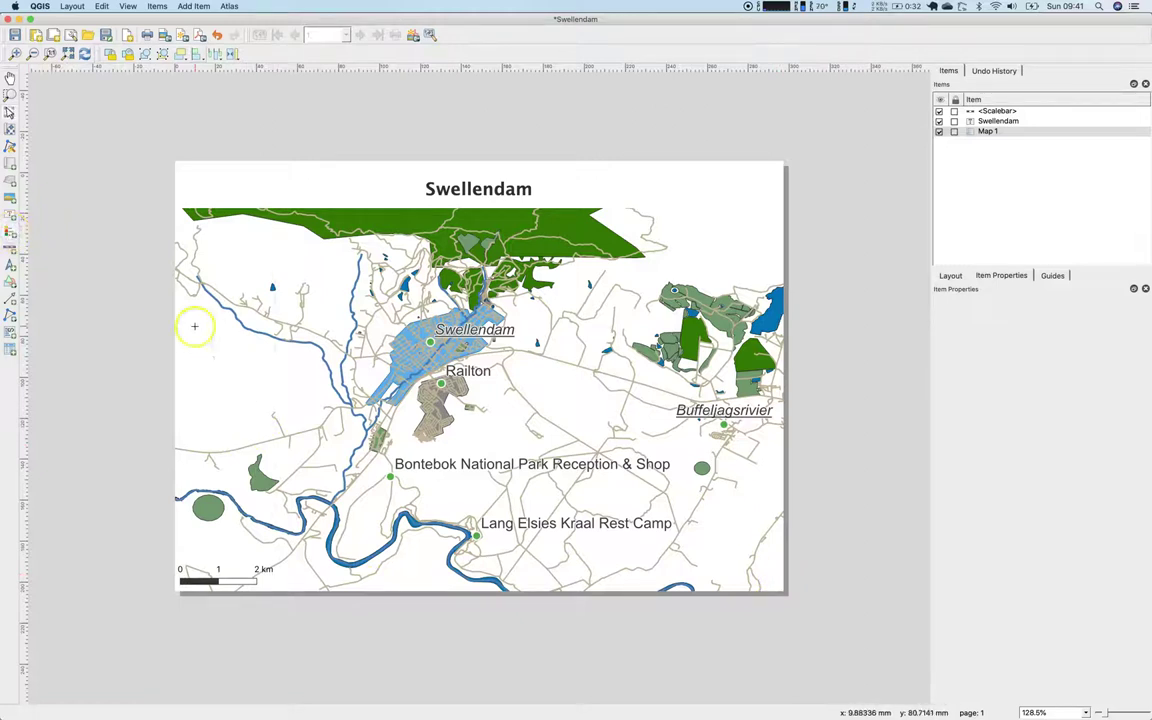
left_click(194, 327)
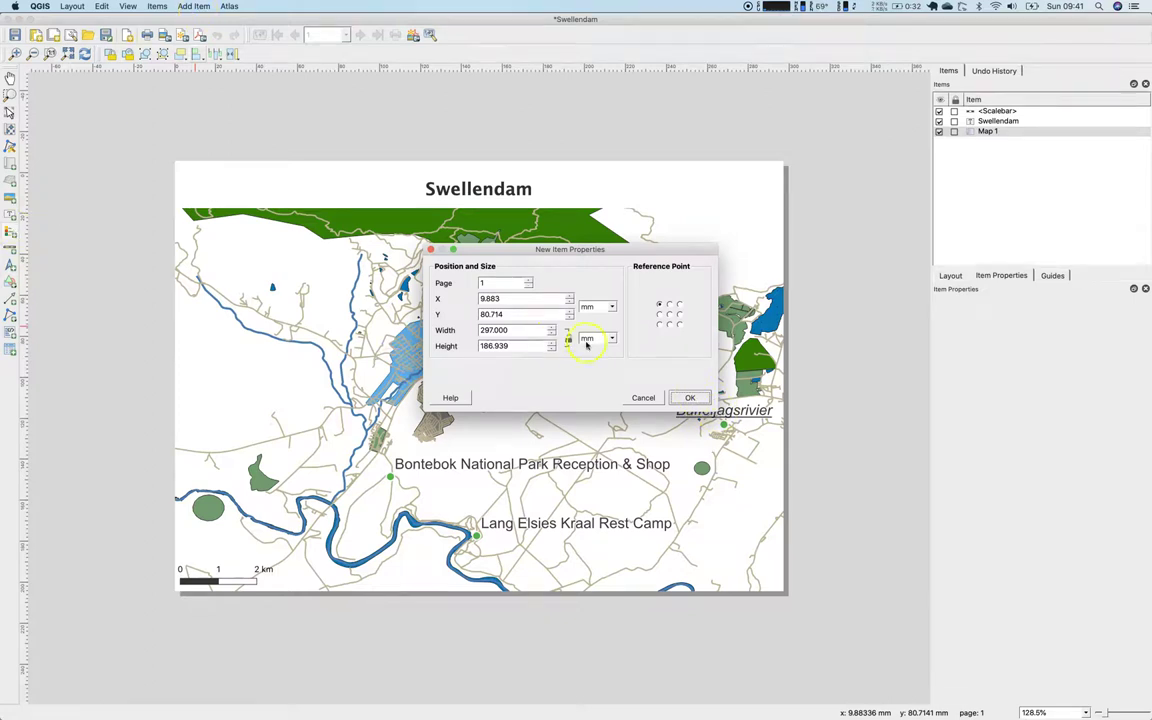
left_click(703, 397)
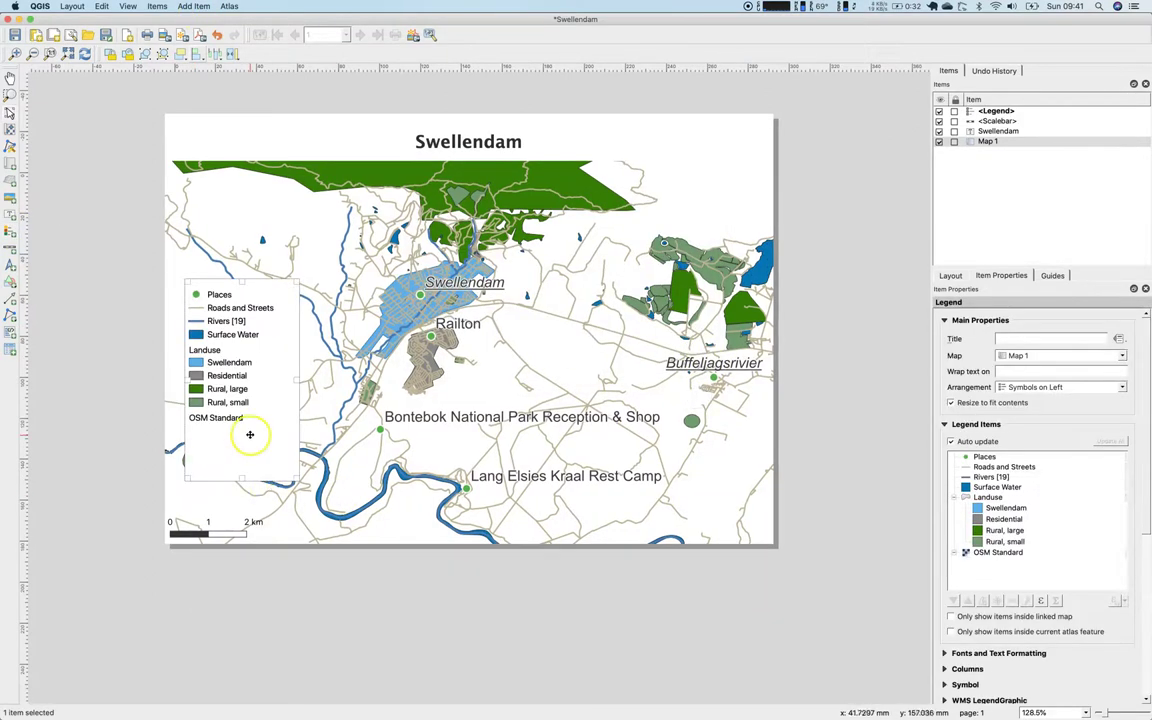
left_click_drag(259, 426, 240, 457)
Shorten the legend box's height from the bottom edge and reselect the legend.
left_click(318, 480)
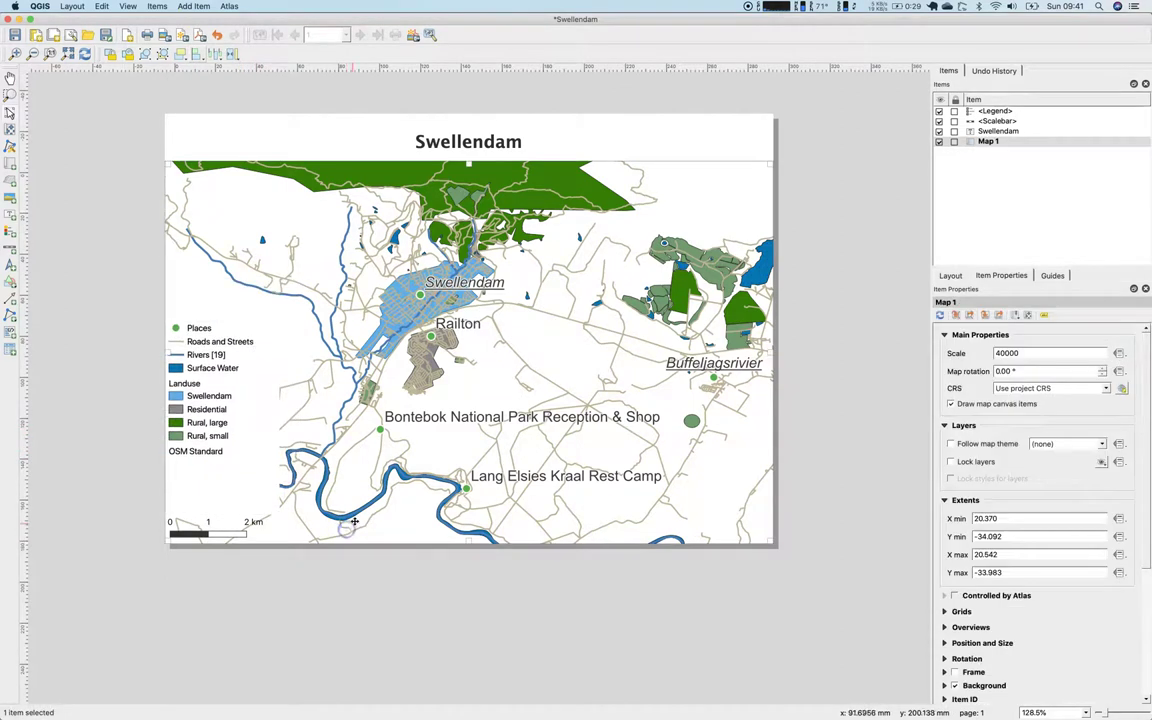
left_click(215, 483)
mouse_move(224, 510)
left_mouse_down()
mouse_move(224, 458)
mouse_move(265, 489)
mouse_move(185, 498)
mouse_move(225, 508)
left_mouse_up()
left_click(288, 400)
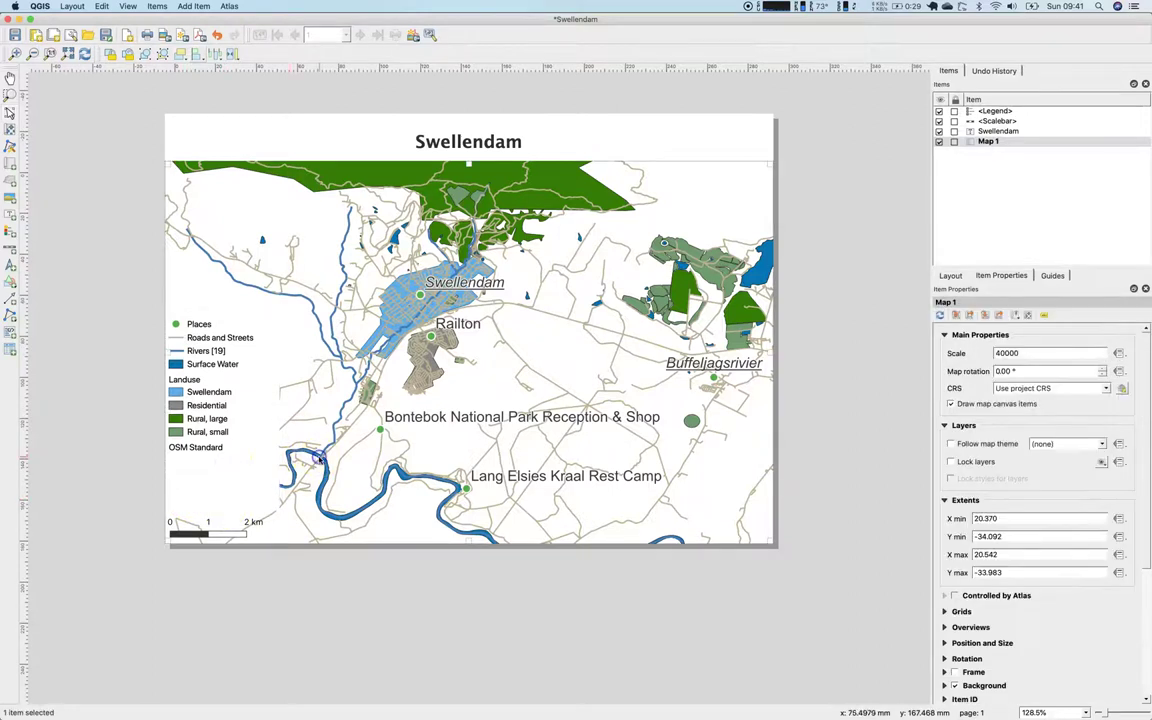
left_click(206, 455)
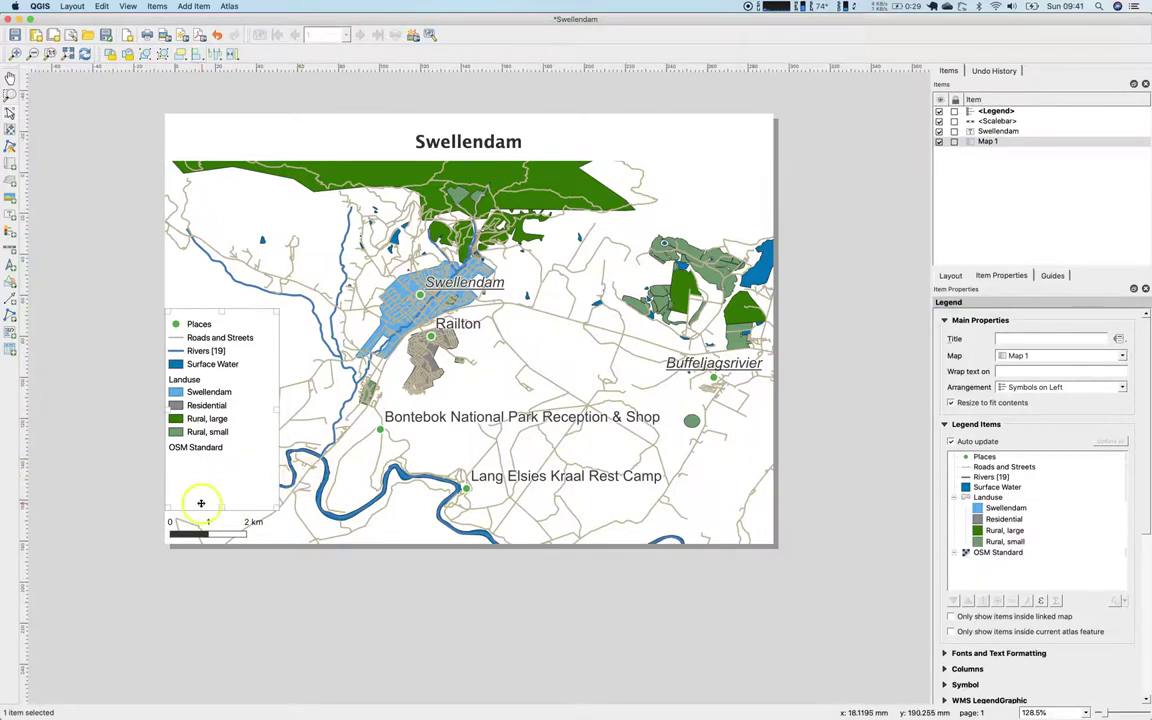
left_click_drag(221, 507, 226, 459)
left_click(307, 477)
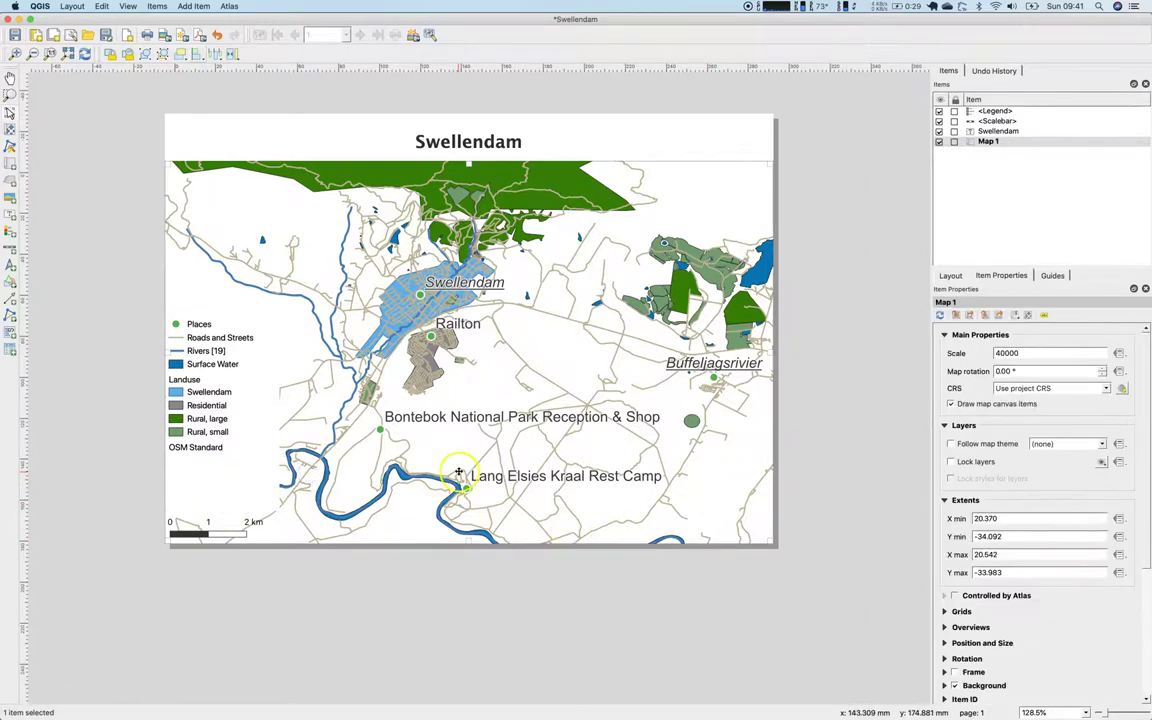
left_click(229, 375)
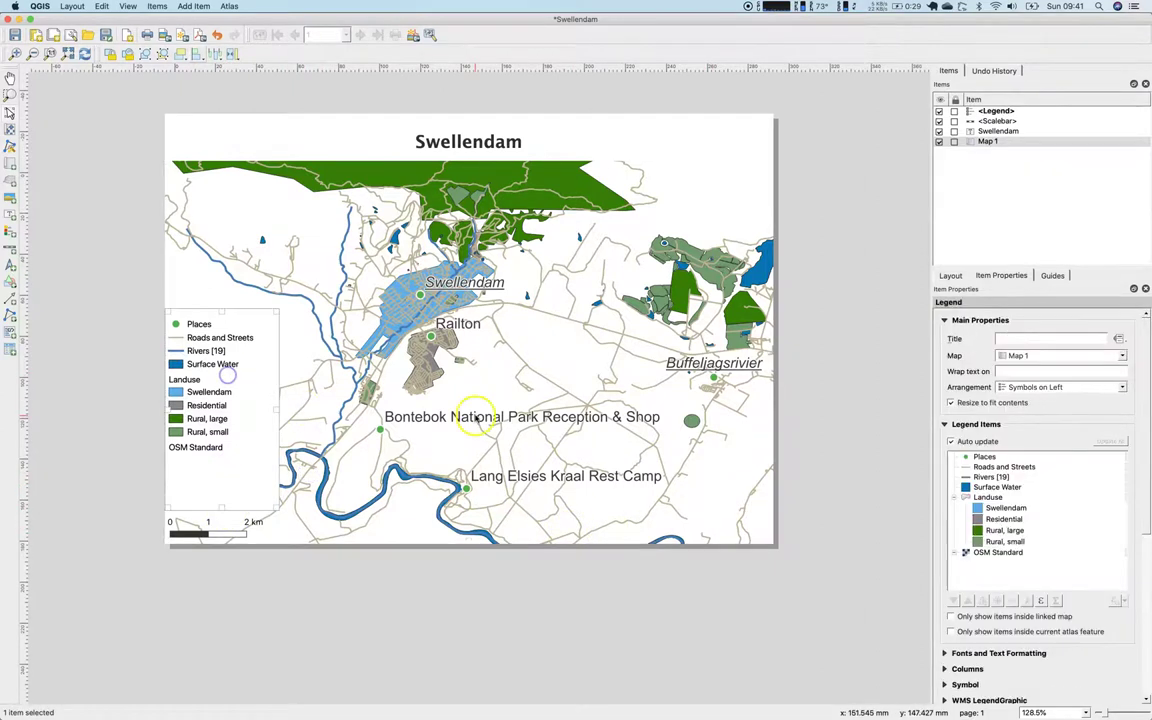
Turn off legend Auto update, remove OSM Standard and hide the Landuse group header.
left_click(966, 443)
left_click(1004, 549)
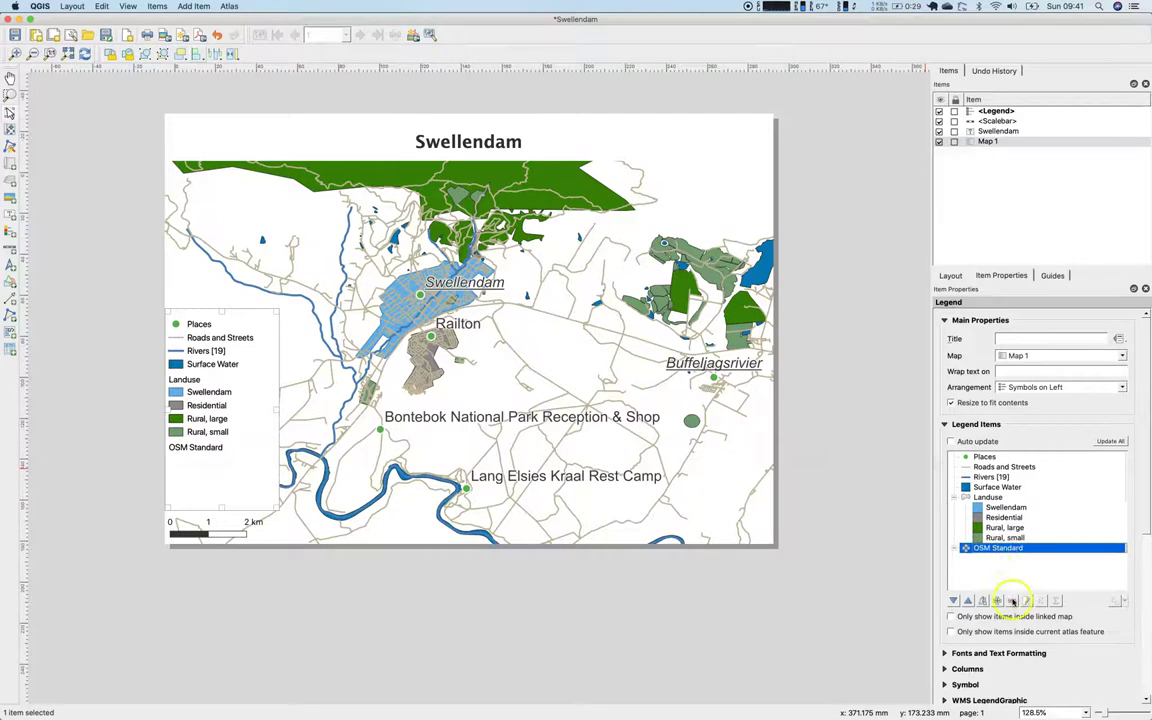
left_click(1012, 600)
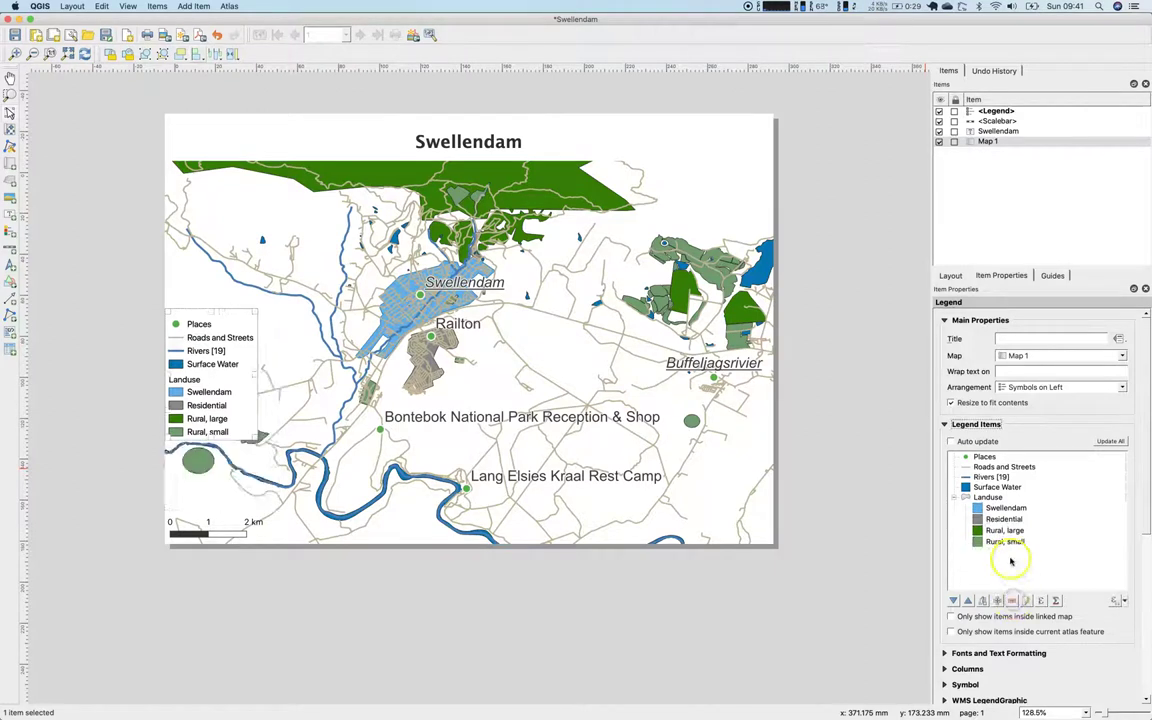
left_click(989, 498)
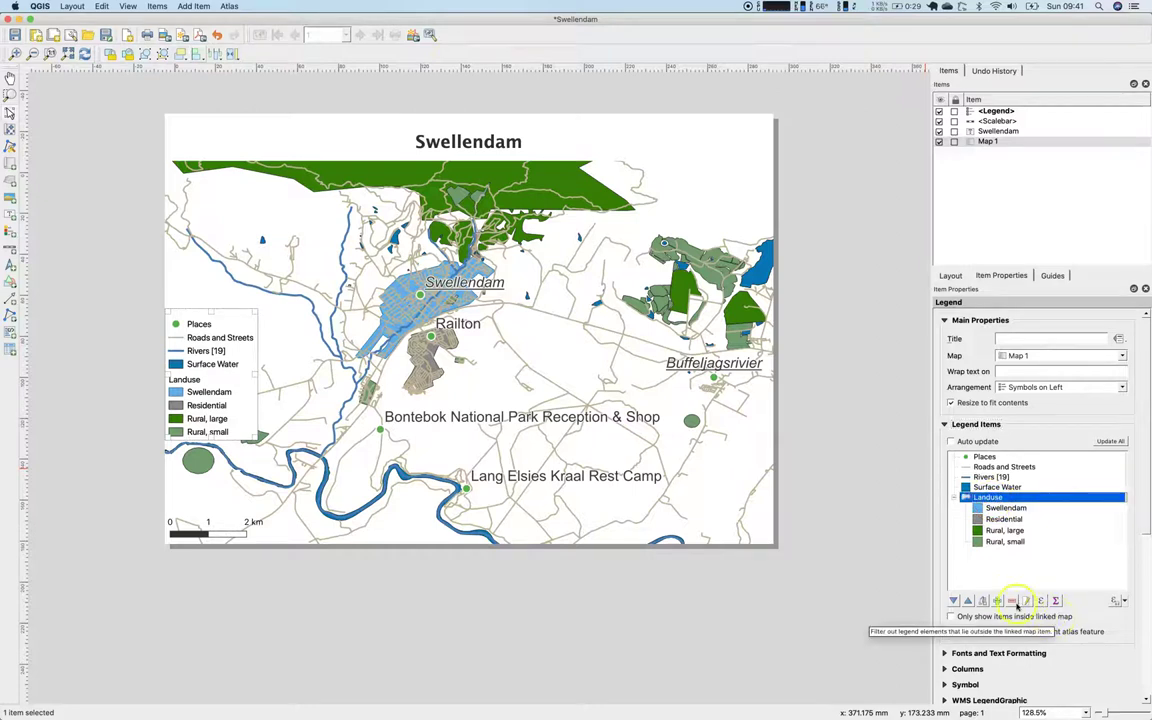
left_click(1012, 600)
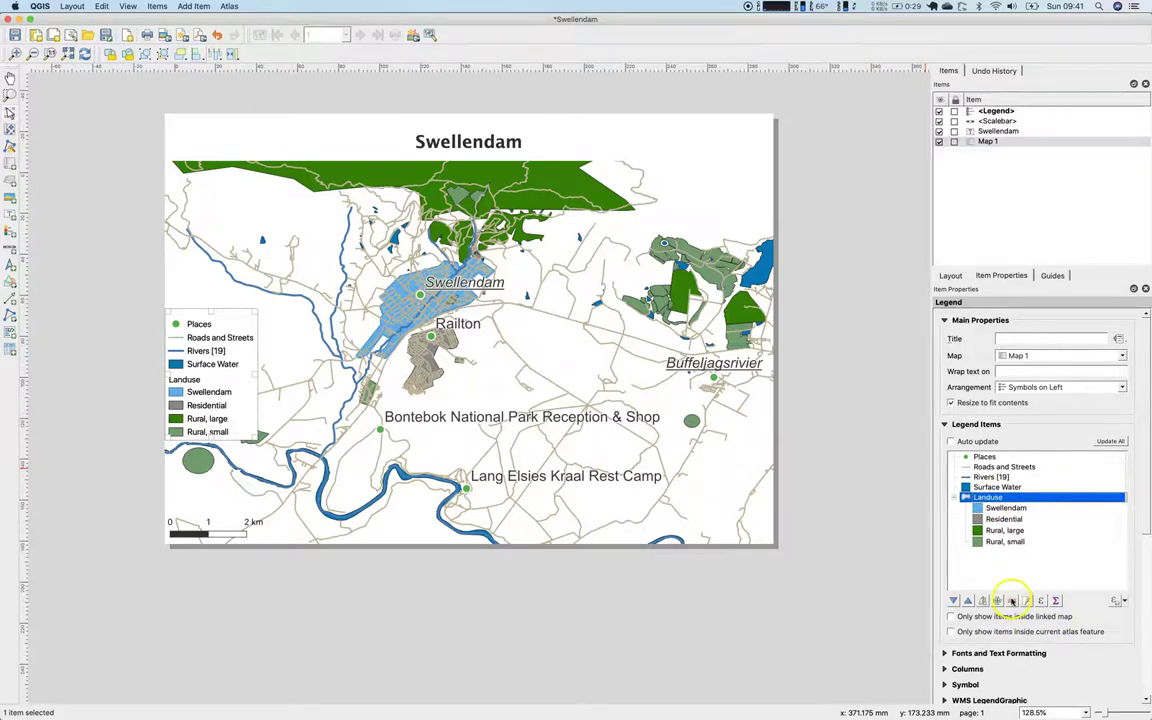
right_click(1000, 498)
left_click(1014, 520)
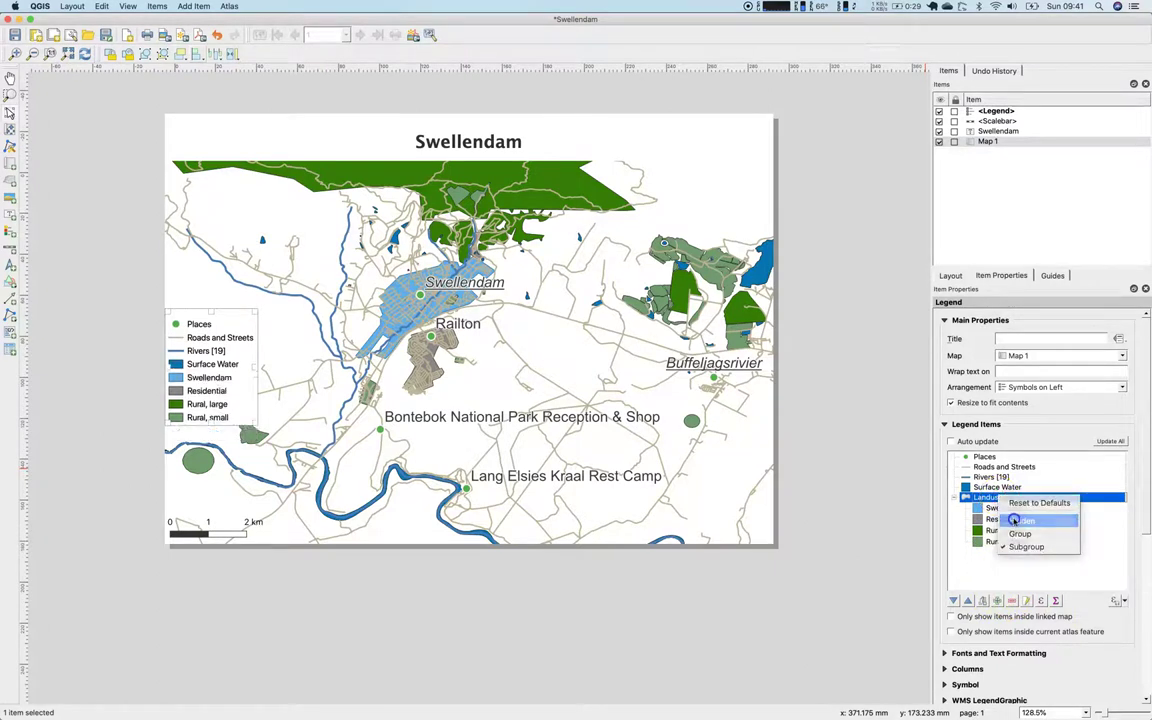
Remove the feature count from the Rivers entry and move the legend further down.
left_click(1001, 477)
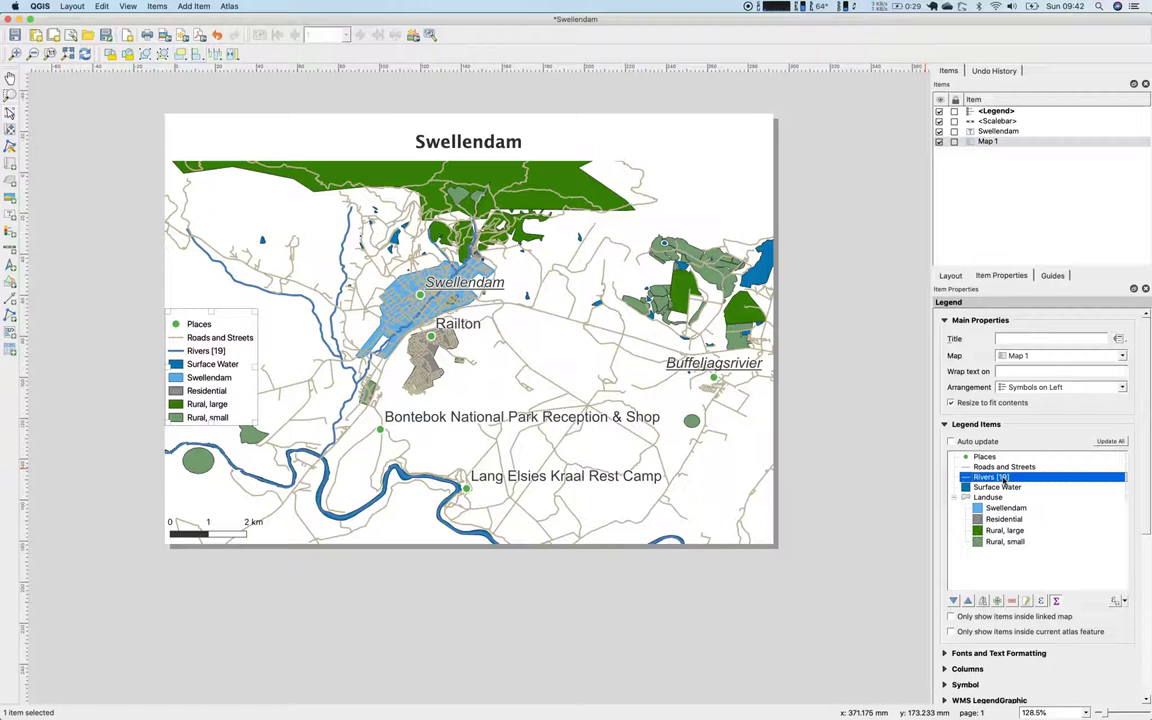
left_click(1056, 600)
left_click(1056, 600)
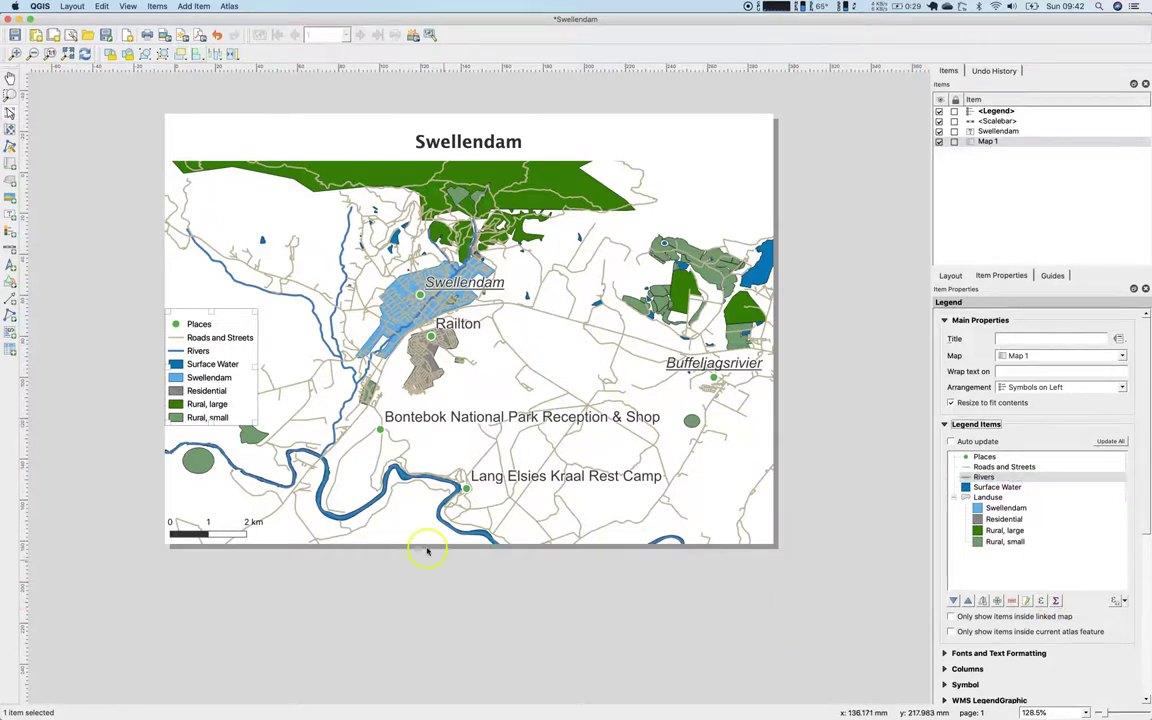
left_click(103, 516)
left_click(190, 348)
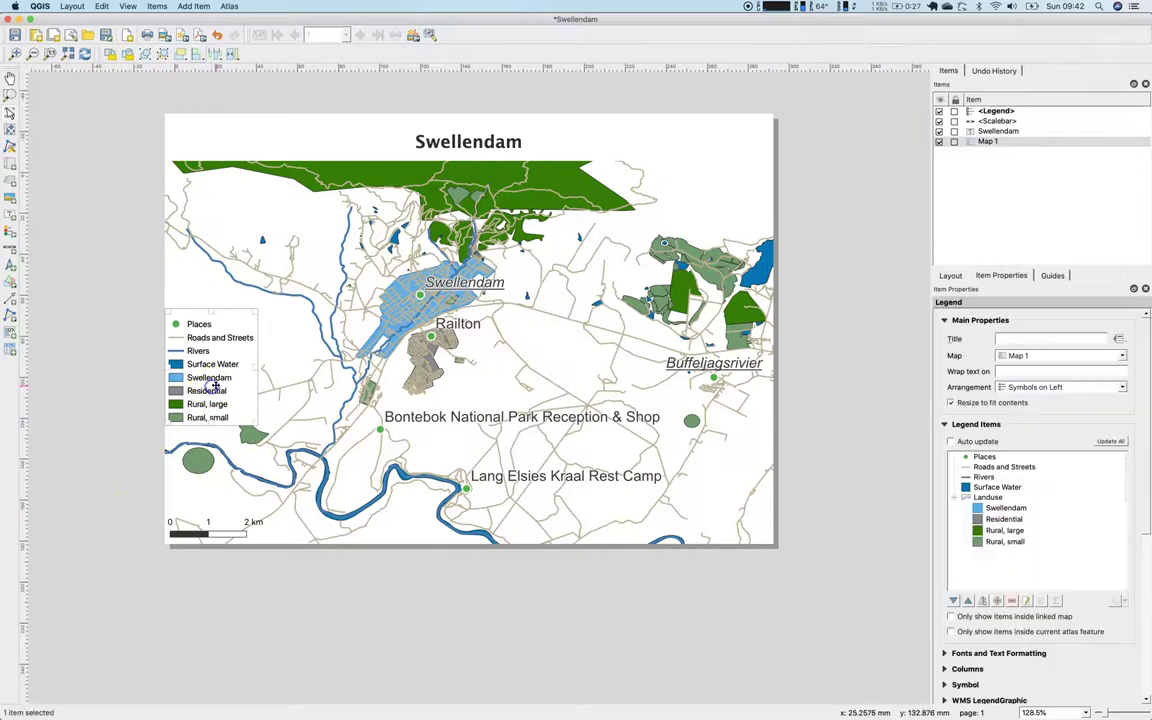
left_click_drag(205, 382, 223, 470)
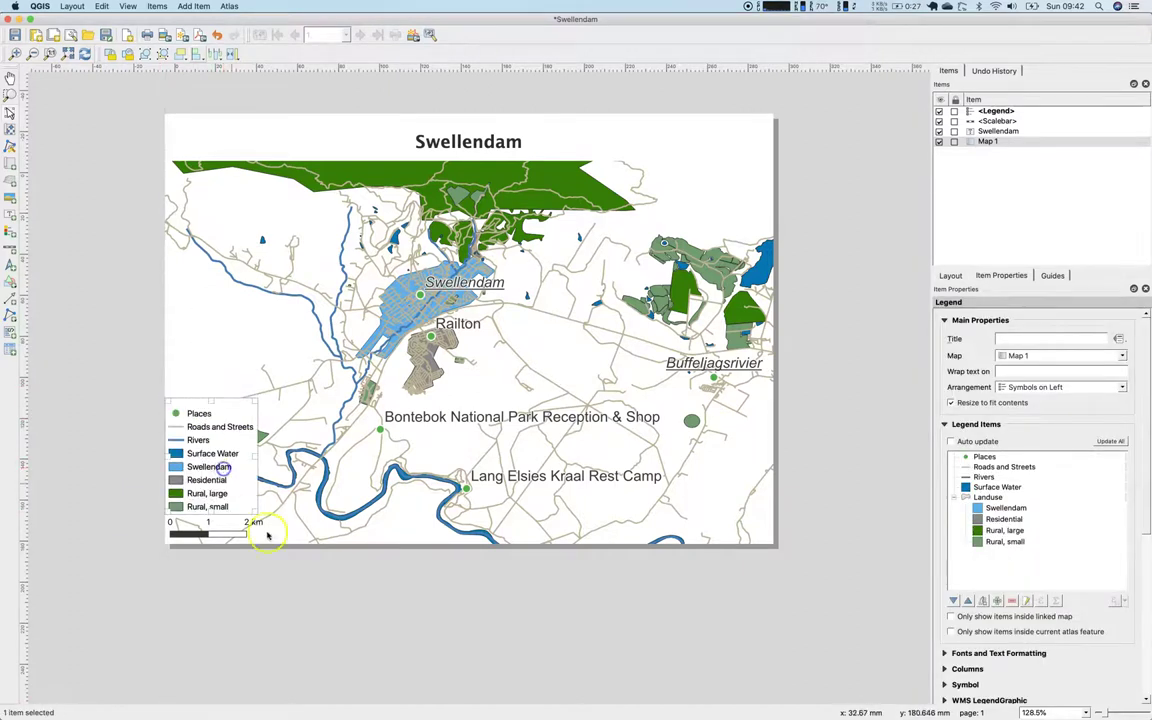
left_click(250, 676)
left_click(210, 470)
Title the legend 'Legend' and nudge it just above the scale bar.
left_click(1044, 338)
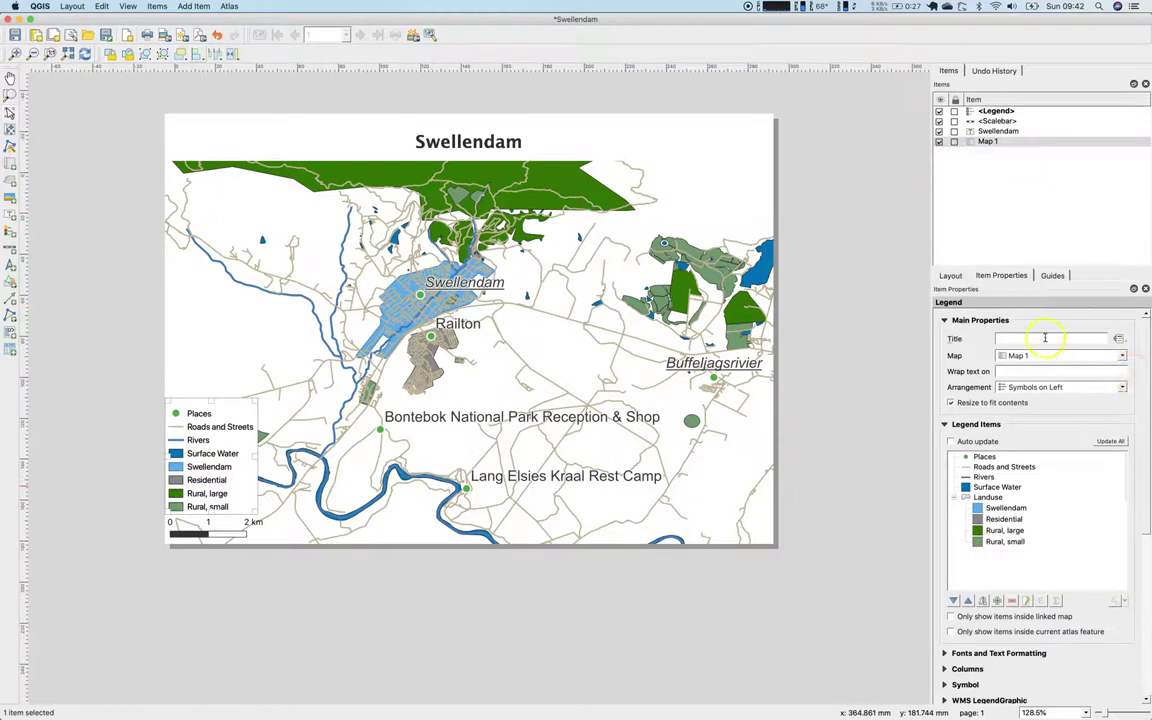
type("Legend")
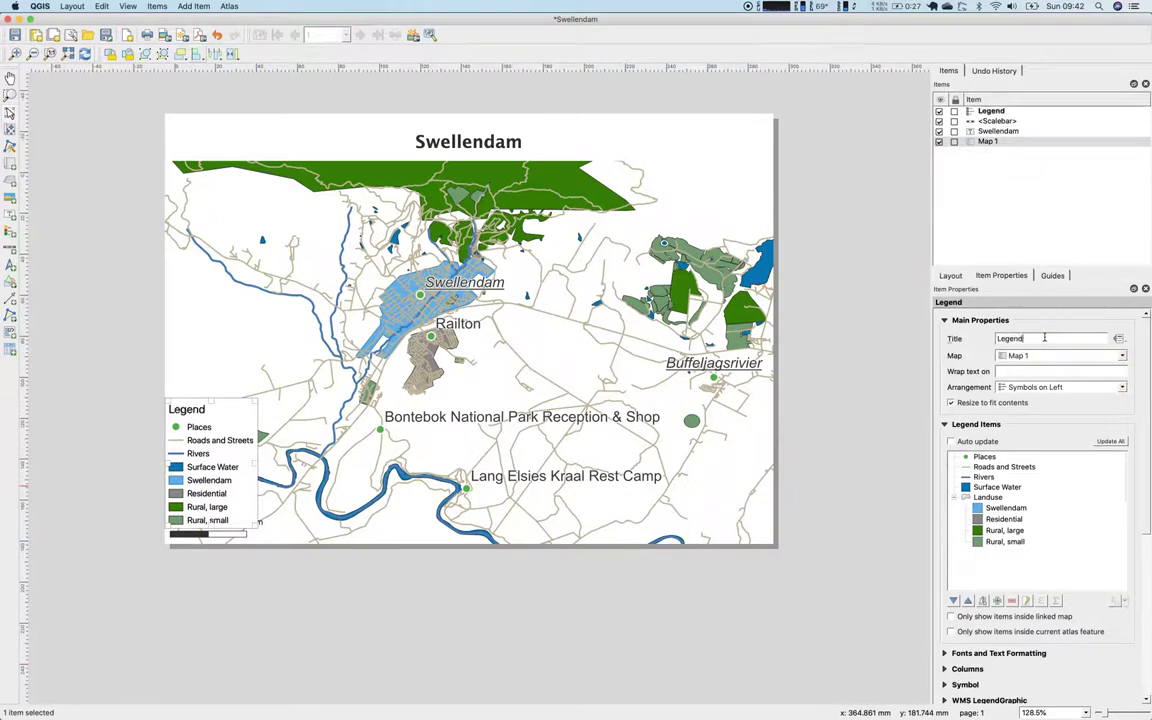
left_click(821, 437)
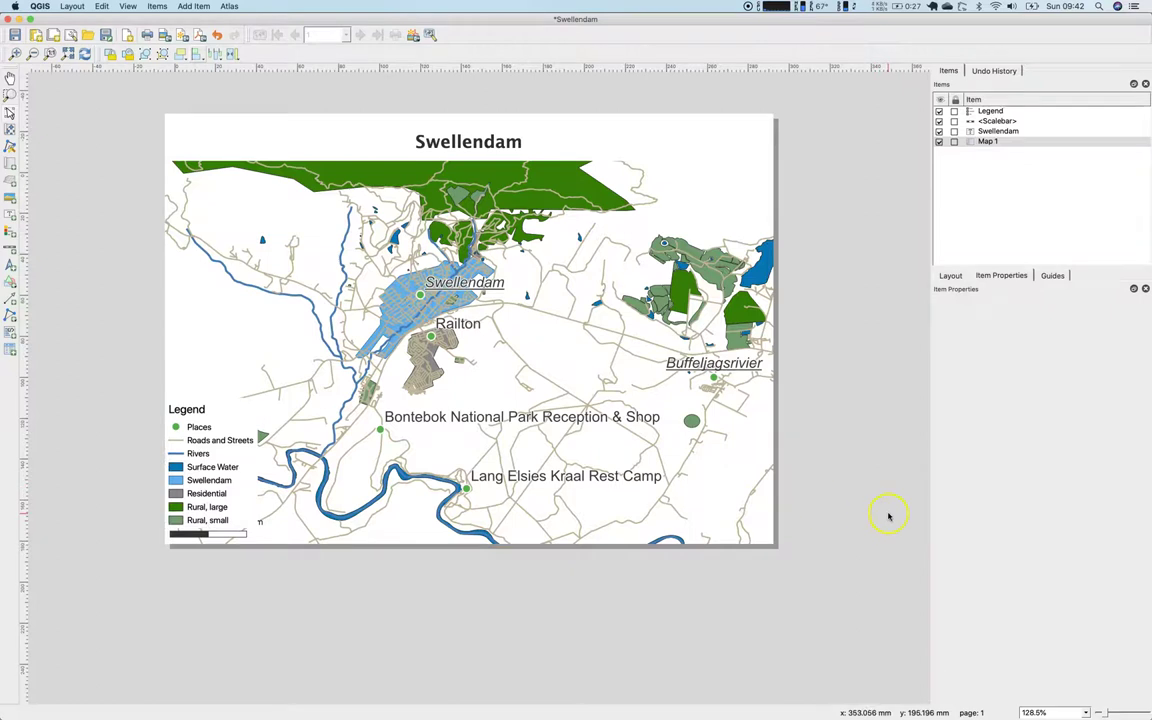
left_click(213, 459)
left_click_drag(213, 459, 213, 460)
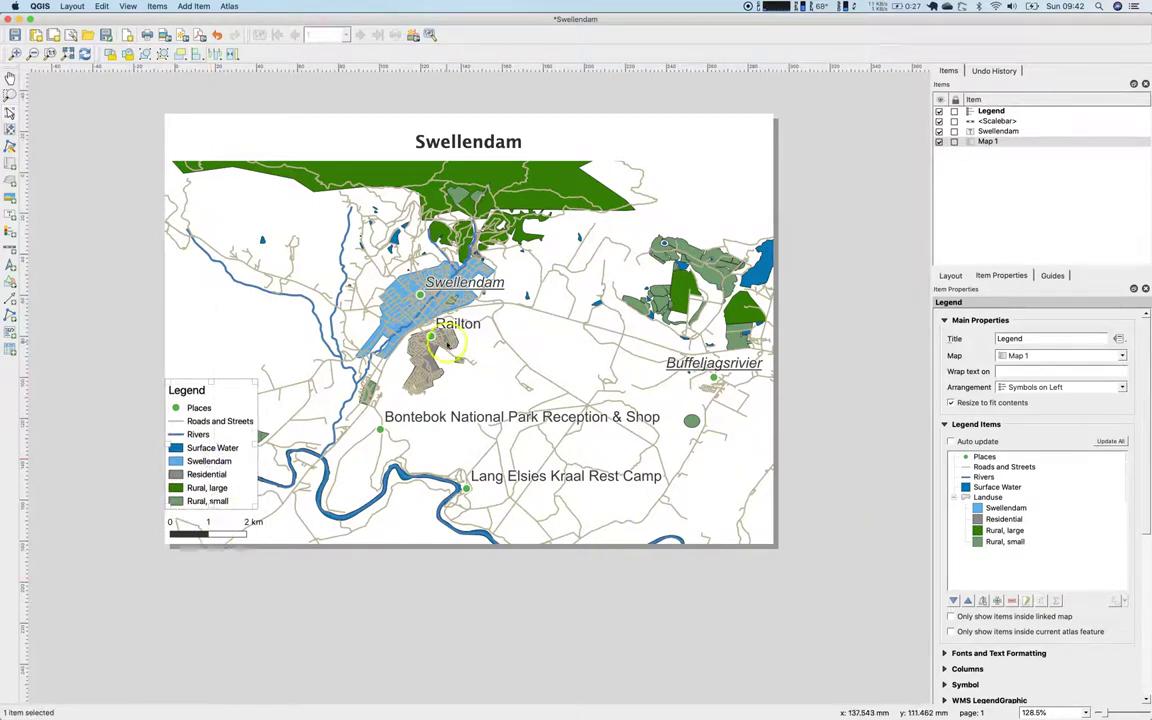
left_click(451, 119)
left_click(472, 299)
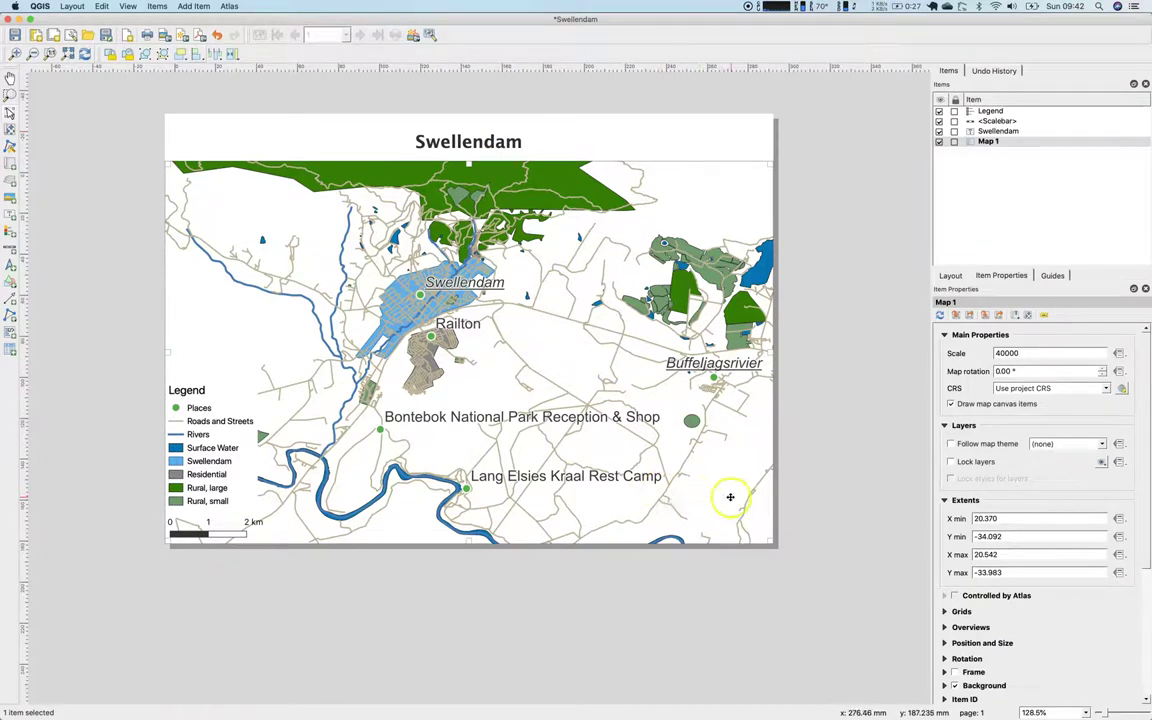
Try several rotation values on Map 1, then reset its map rotation to 0.00°.
left_click(990, 141)
left_click(1002, 371)
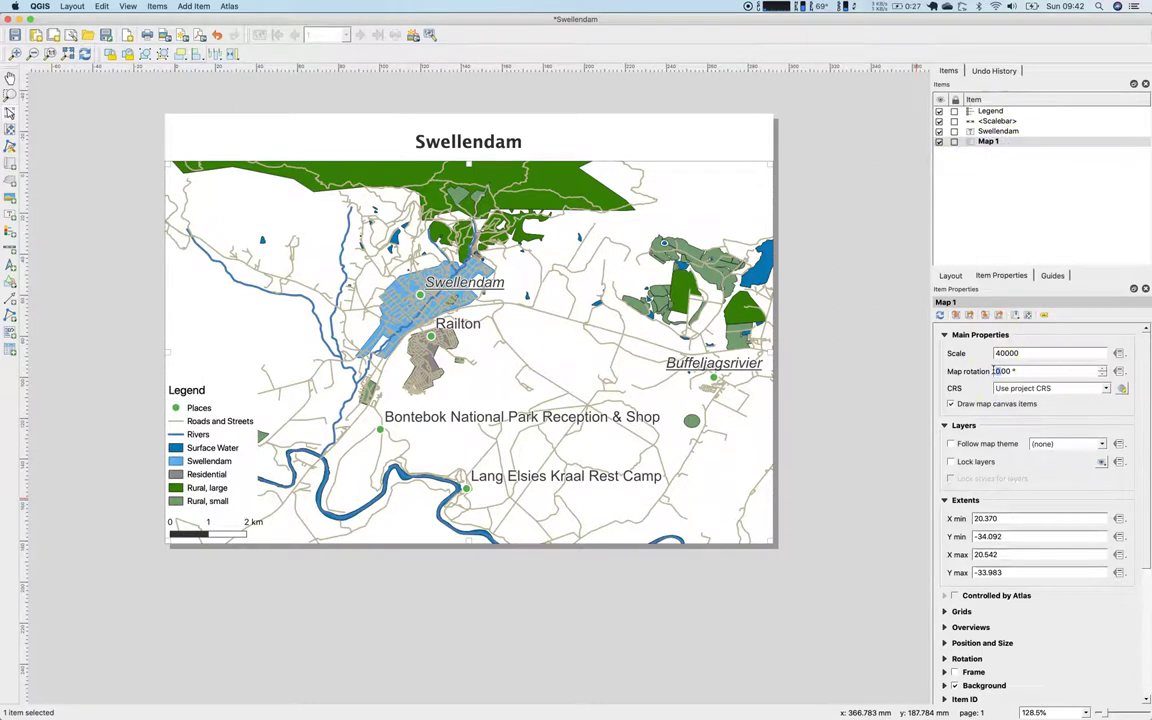
type("36")
key("BackSpace")
key("BackSpace")
type("5")
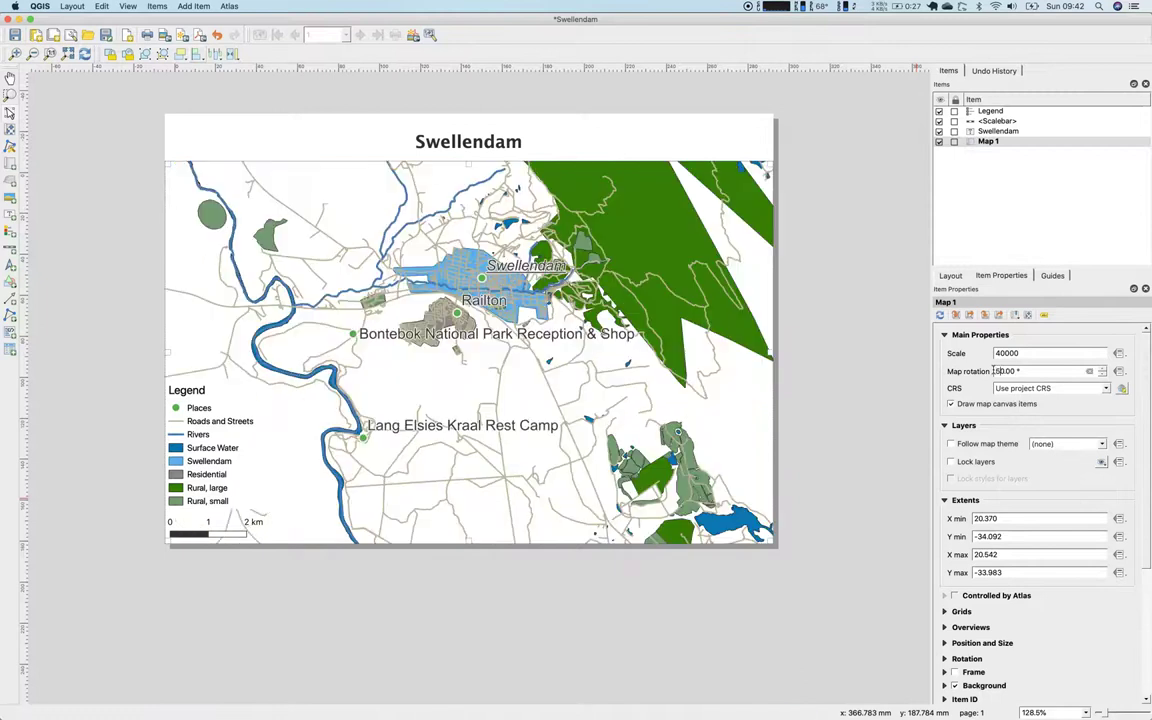
key("BackSpace")
type("-36")
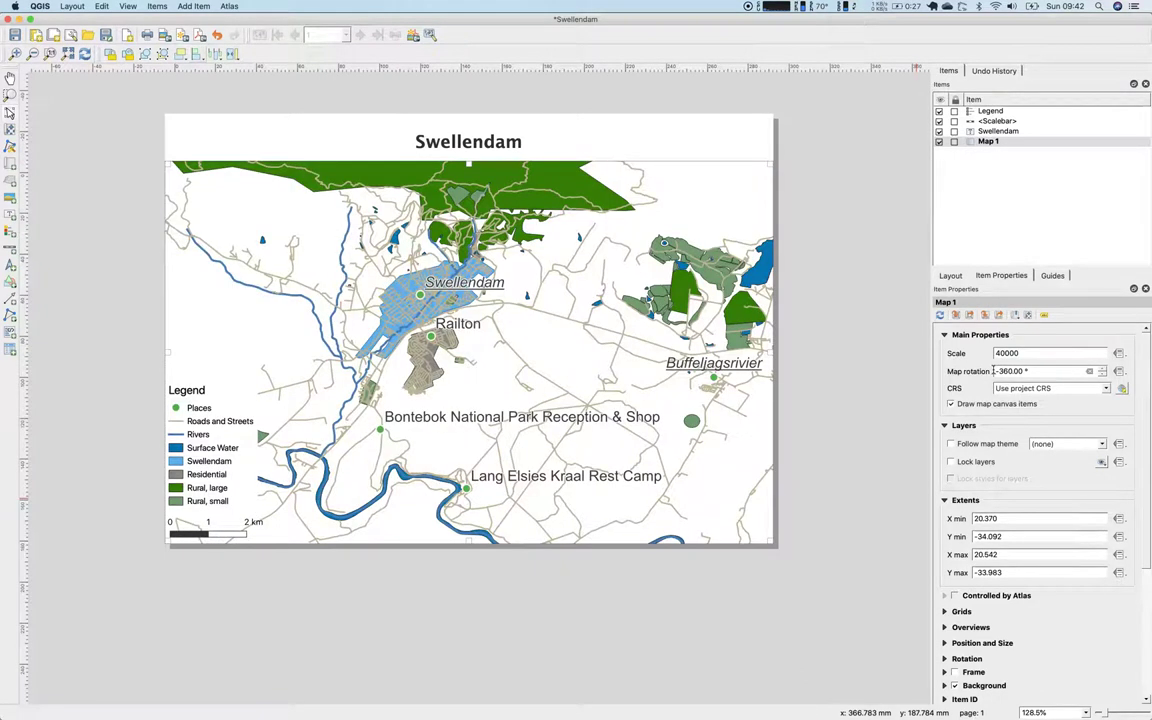
key("BackSpace")
key("BackSpace")
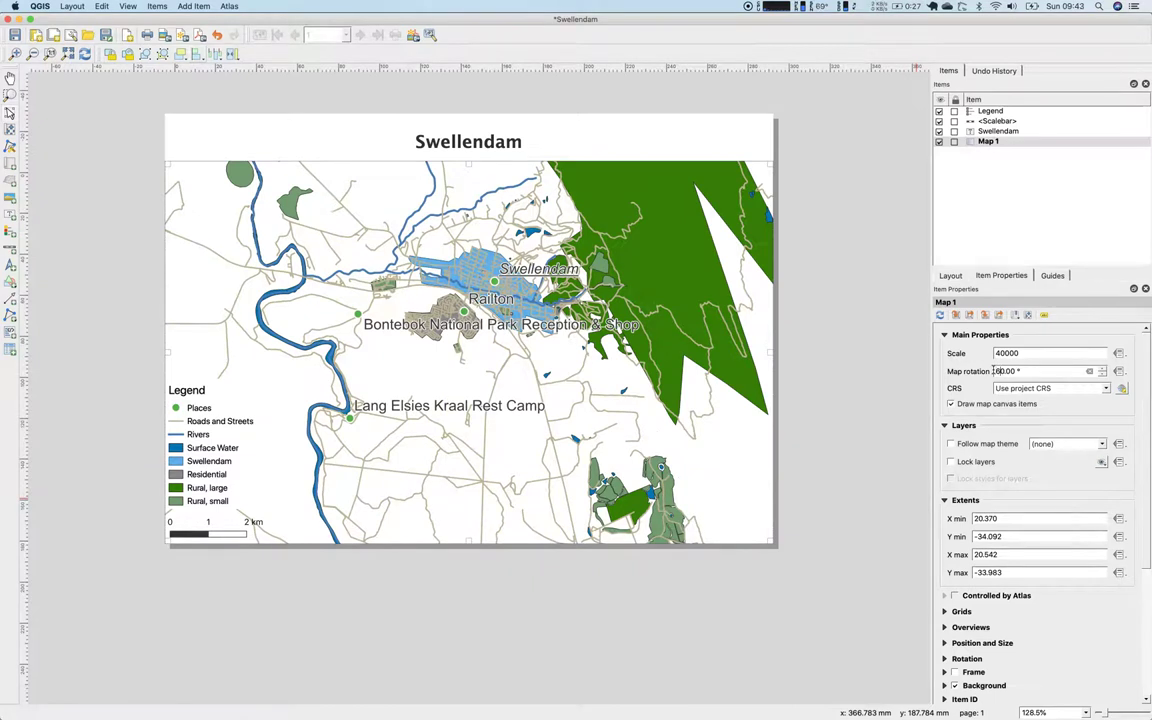
key("Delete")
type("1")
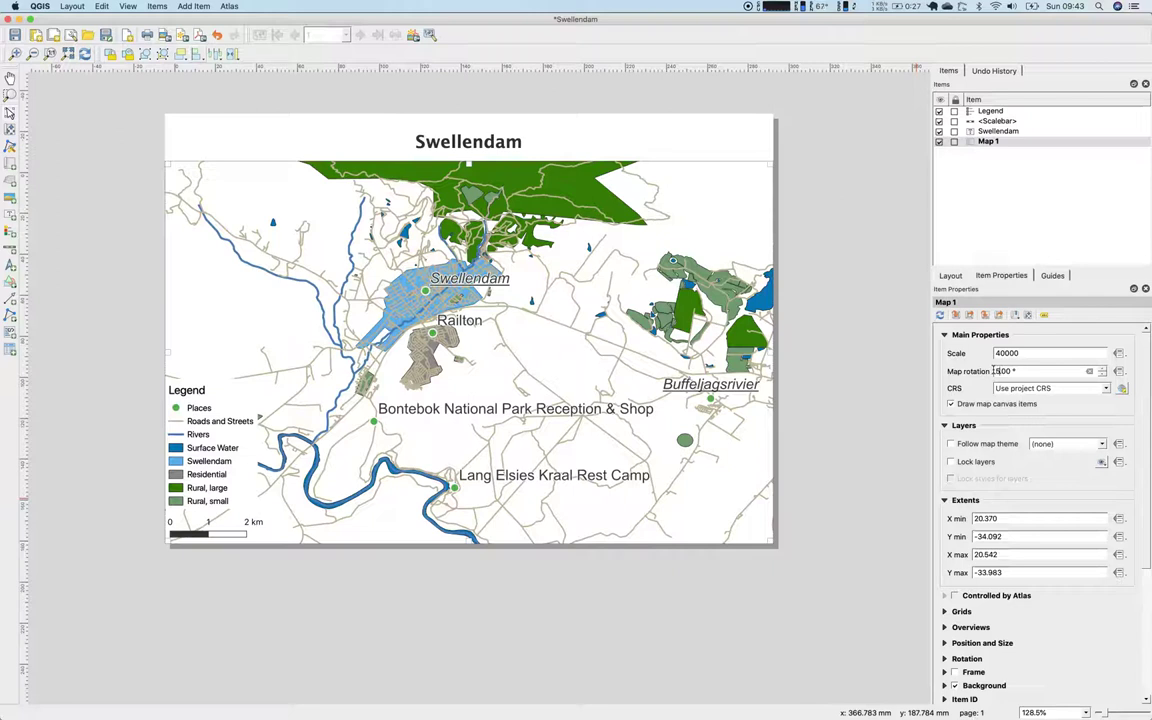
scroll(993, 371, "up", 1)
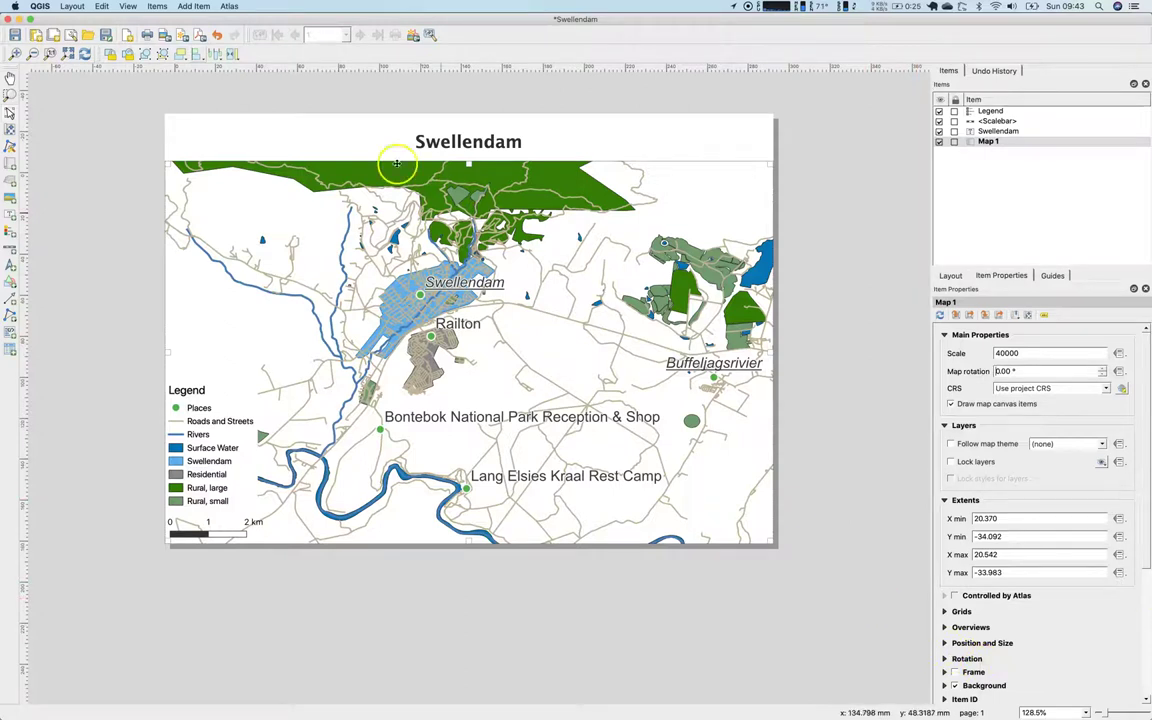
Add a north arrow and drag it to the map's bottom-right corner.
left_click(207, 8)
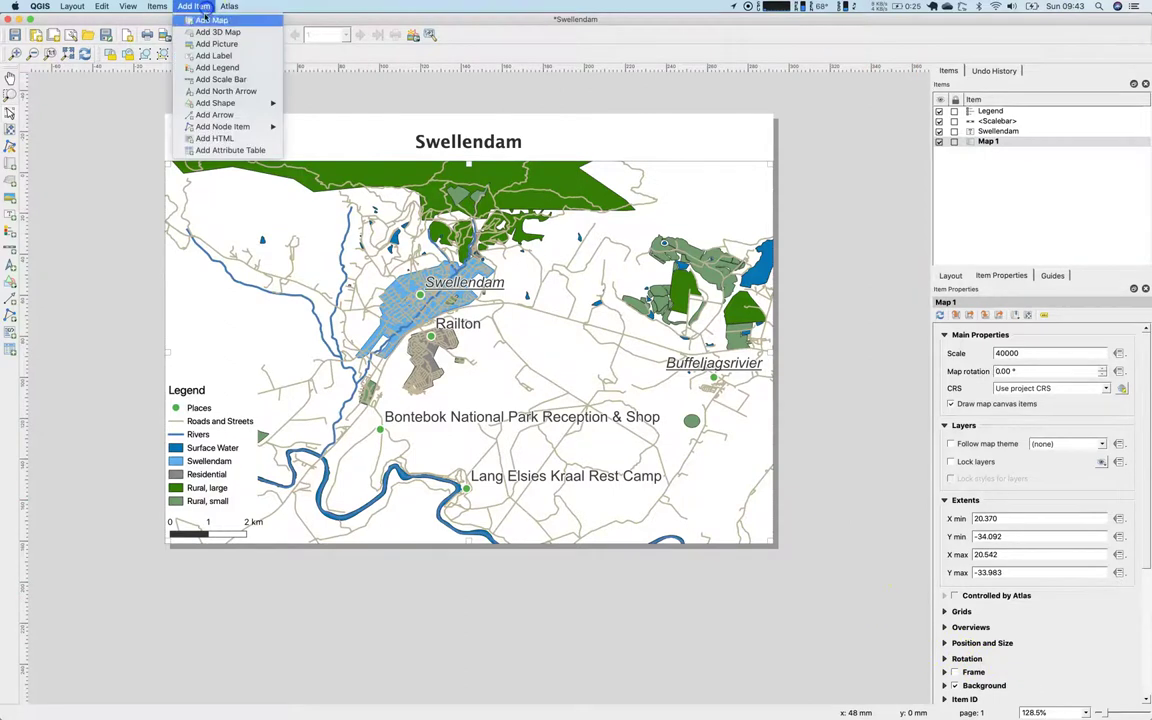
left_click(214, 91)
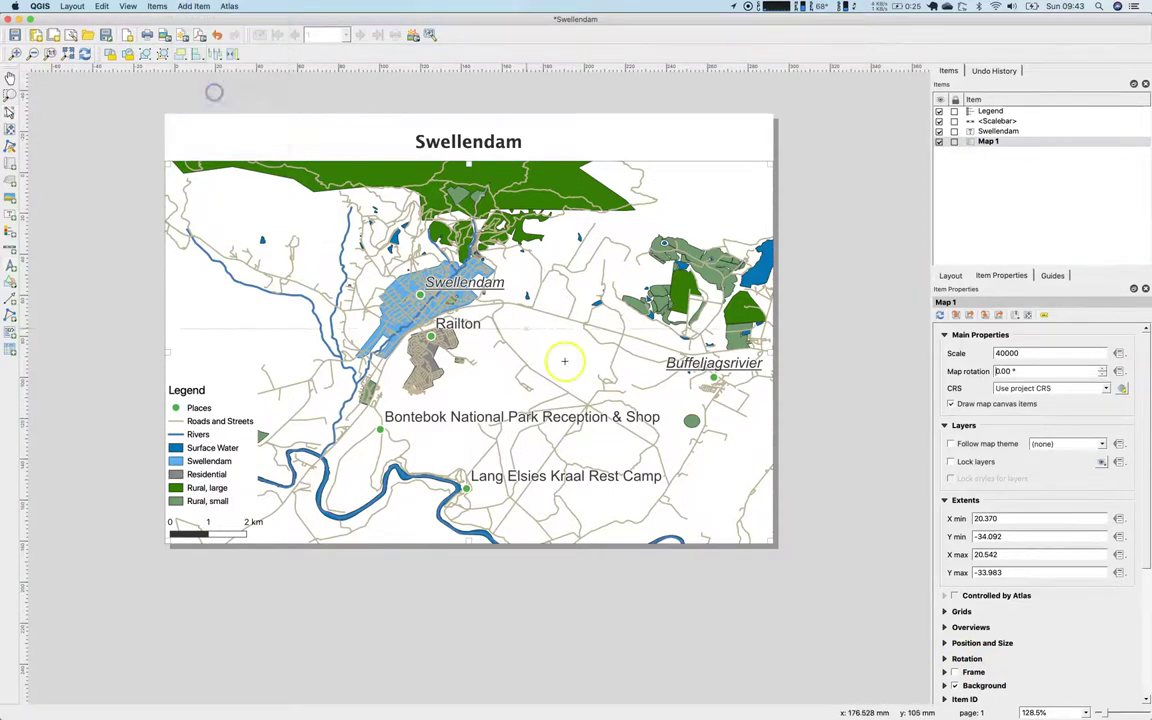
left_click(690, 476)
key("Return")
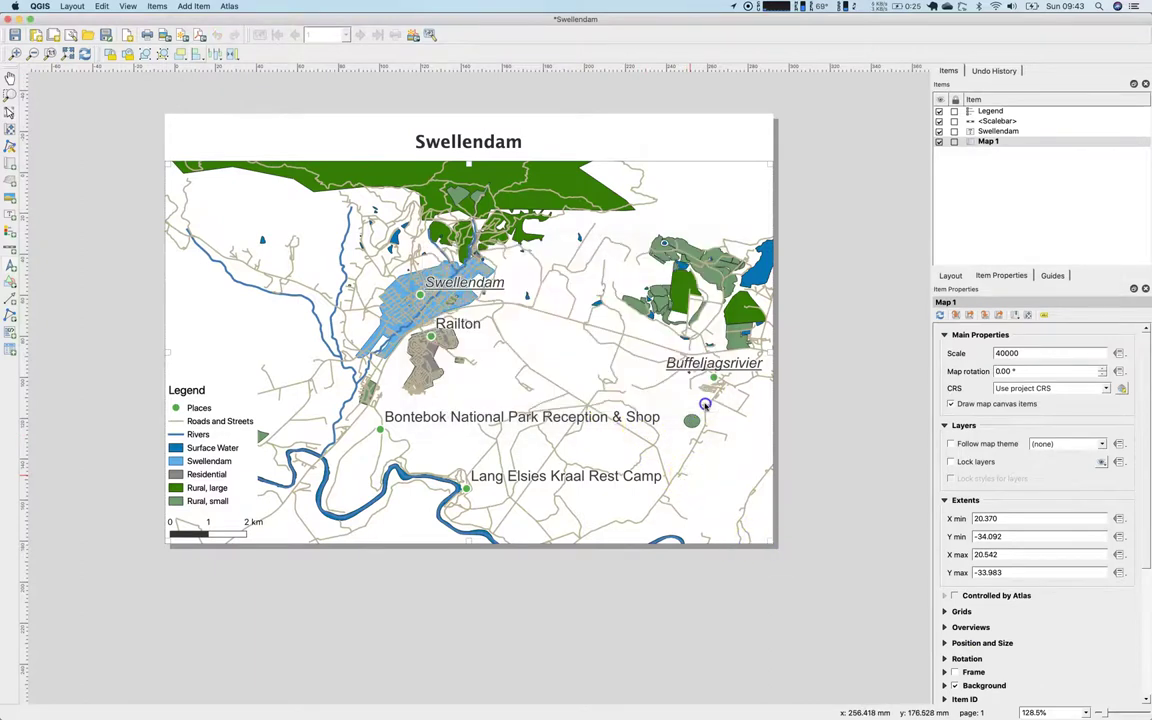
left_click_drag(702, 404, 697, 513)
left_click_drag(825, 533, 662, 510)
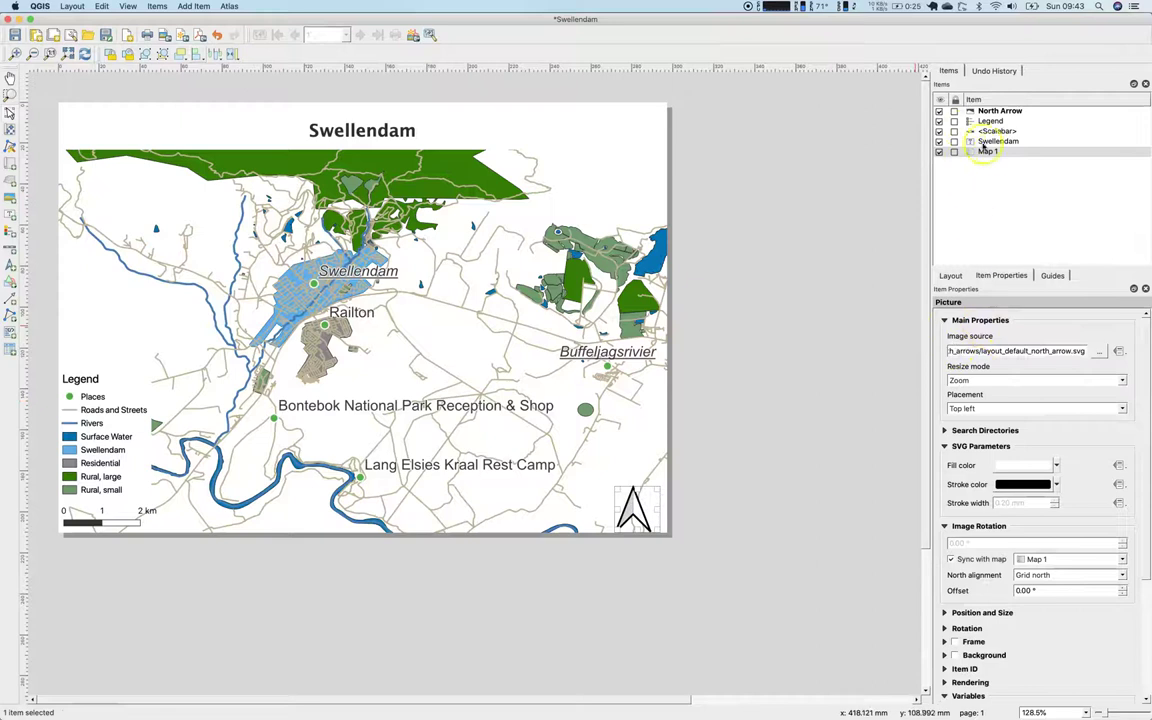
Select Map 1 and review its item properties and the layout-wide settings.
left_click(990, 151)
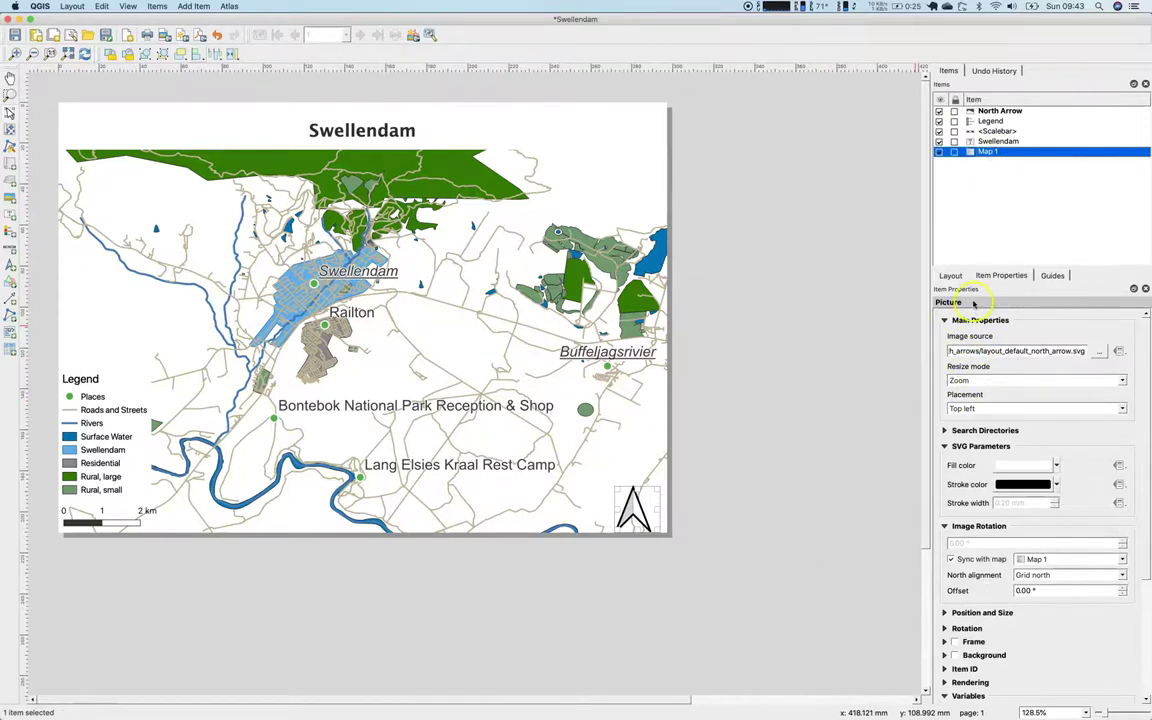
left_click(1147, 364)
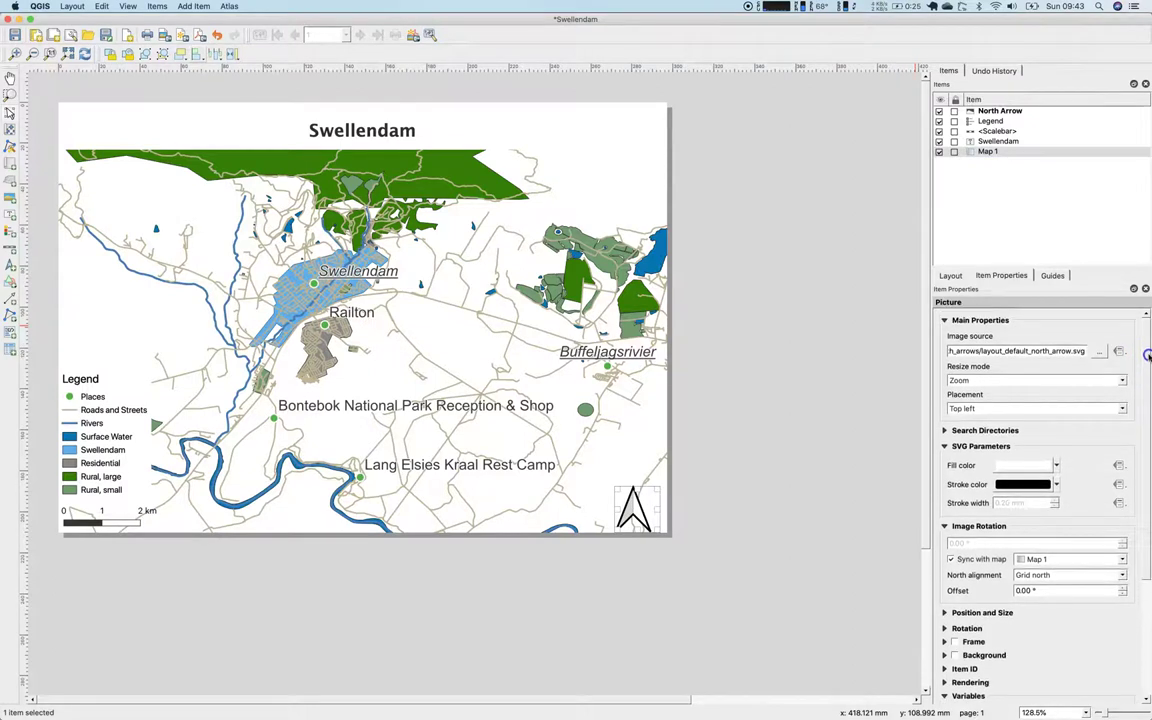
mouse_move(1147, 364)
left_mouse_down()
mouse_move(1147, 499)
mouse_move(1147, 362)
left_mouse_up()
left_click(950, 276)
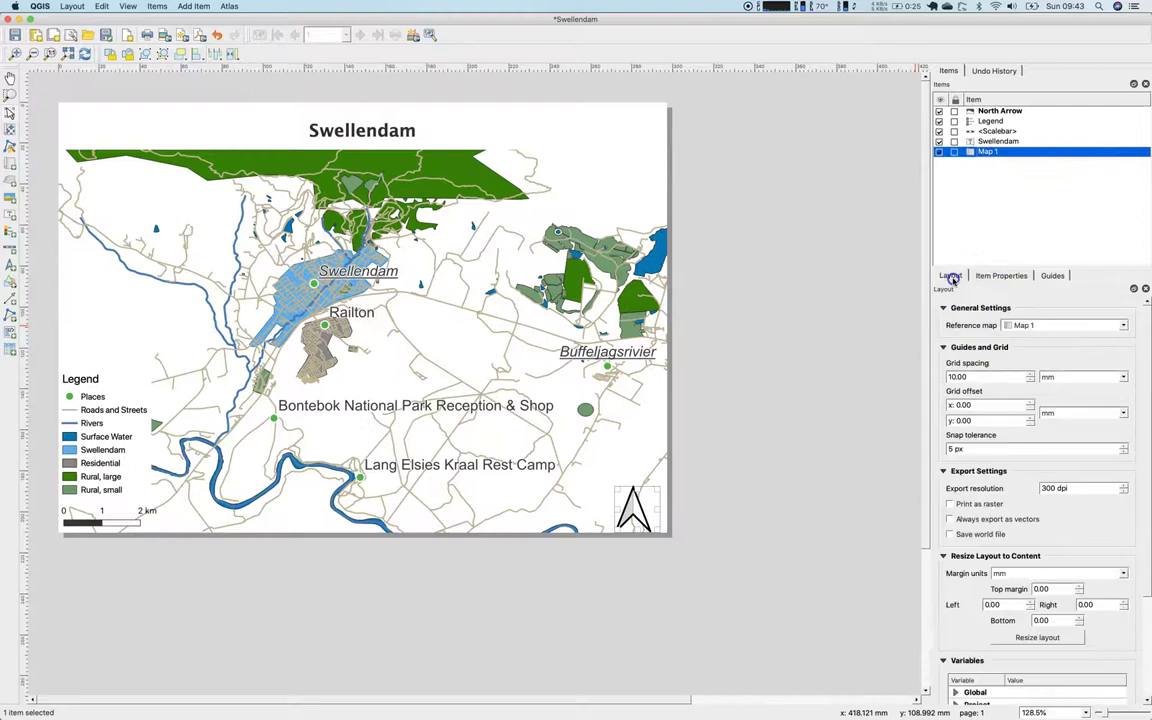
left_click(1000, 276)
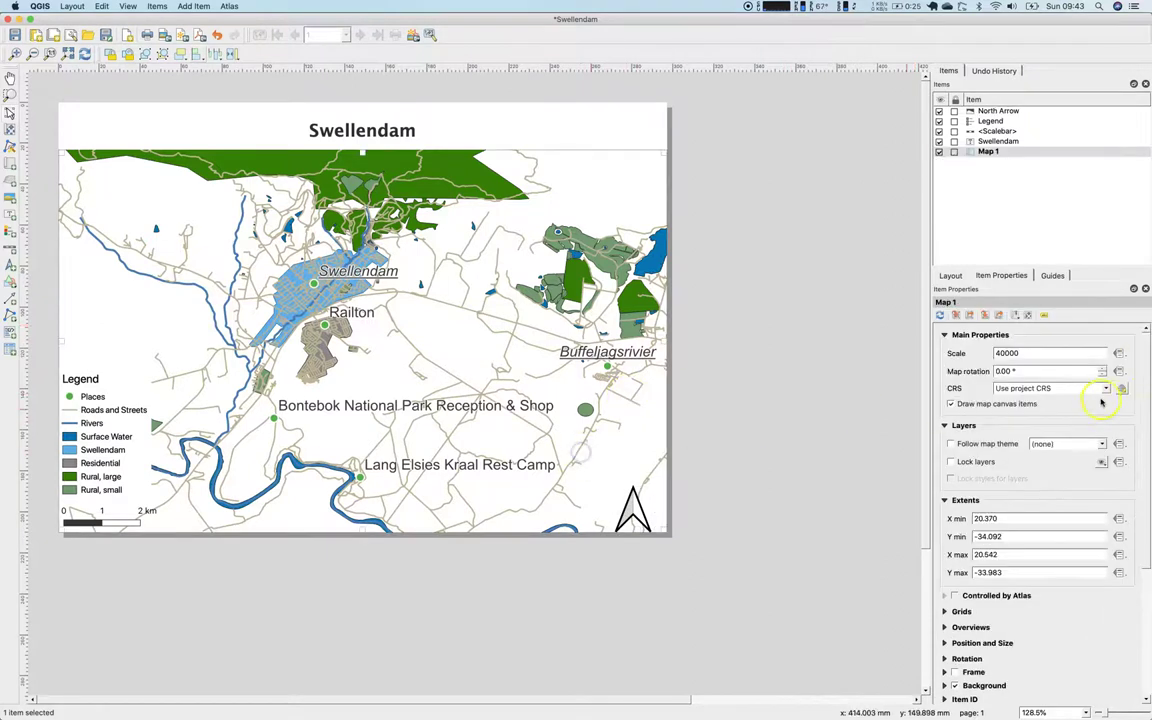
Set Map 1's map rotation to 30°.
left_click(1052, 372)
double_click(1000, 371)
type("30")
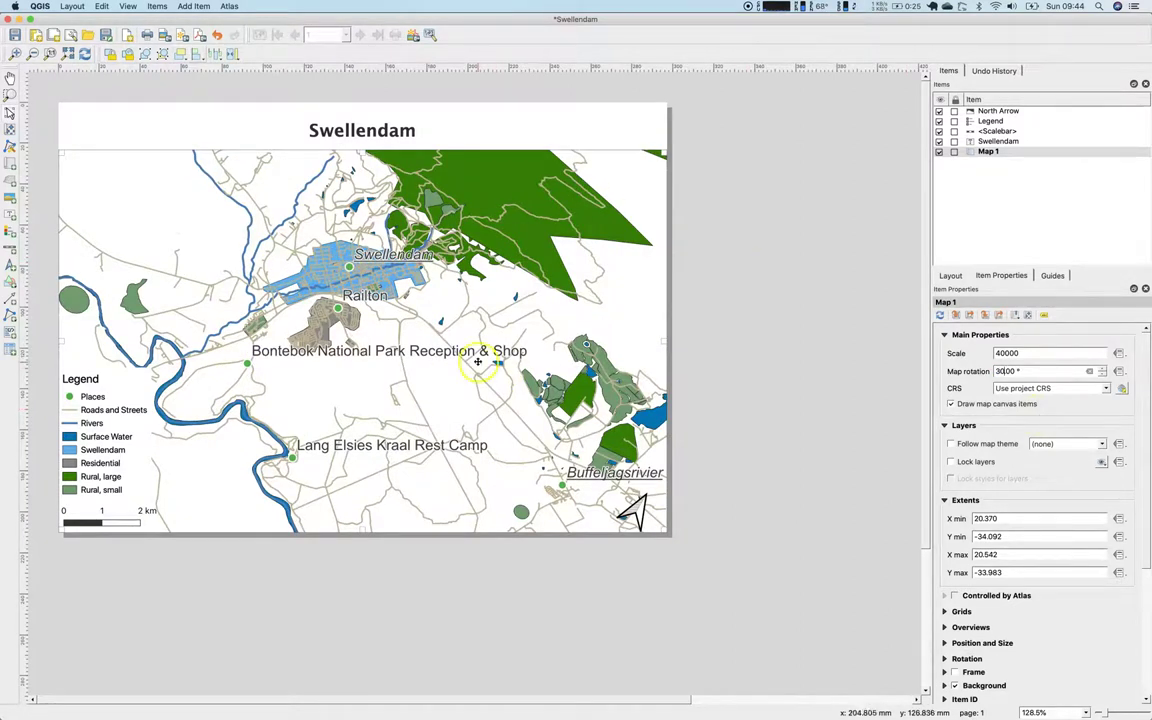
left_click(382, 313)
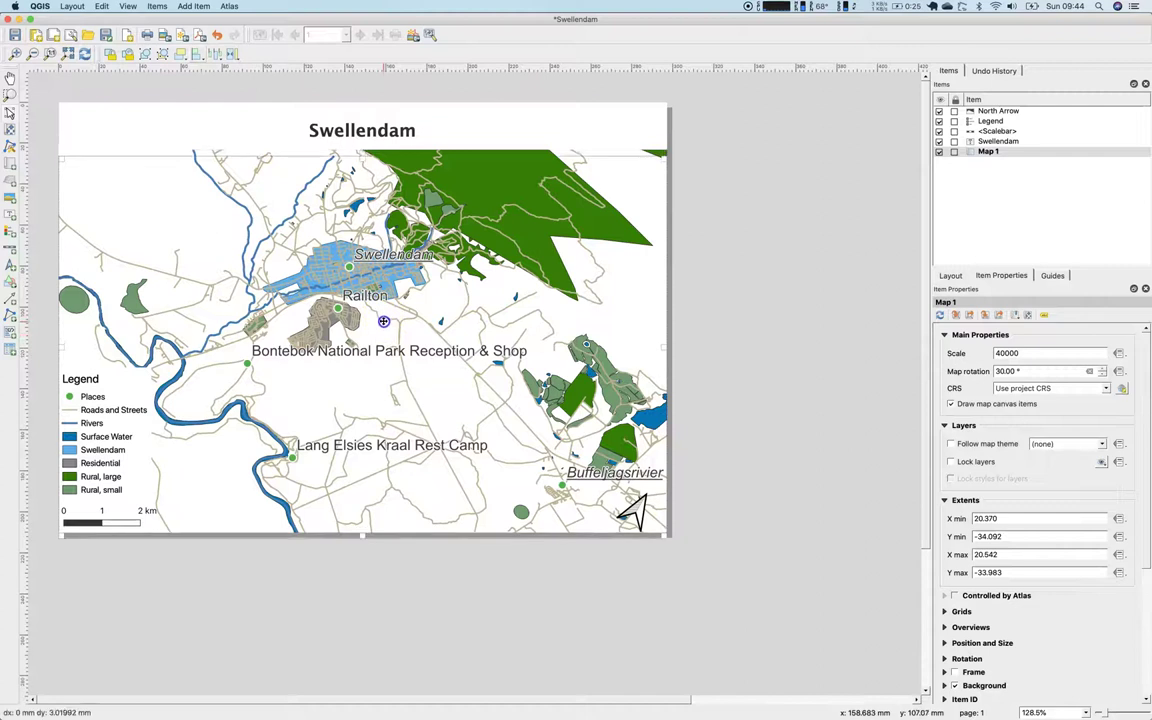
Shift the map content slightly down within its frame, then select the North Arrow.
left_click(236, 320)
left_click(9, 129)
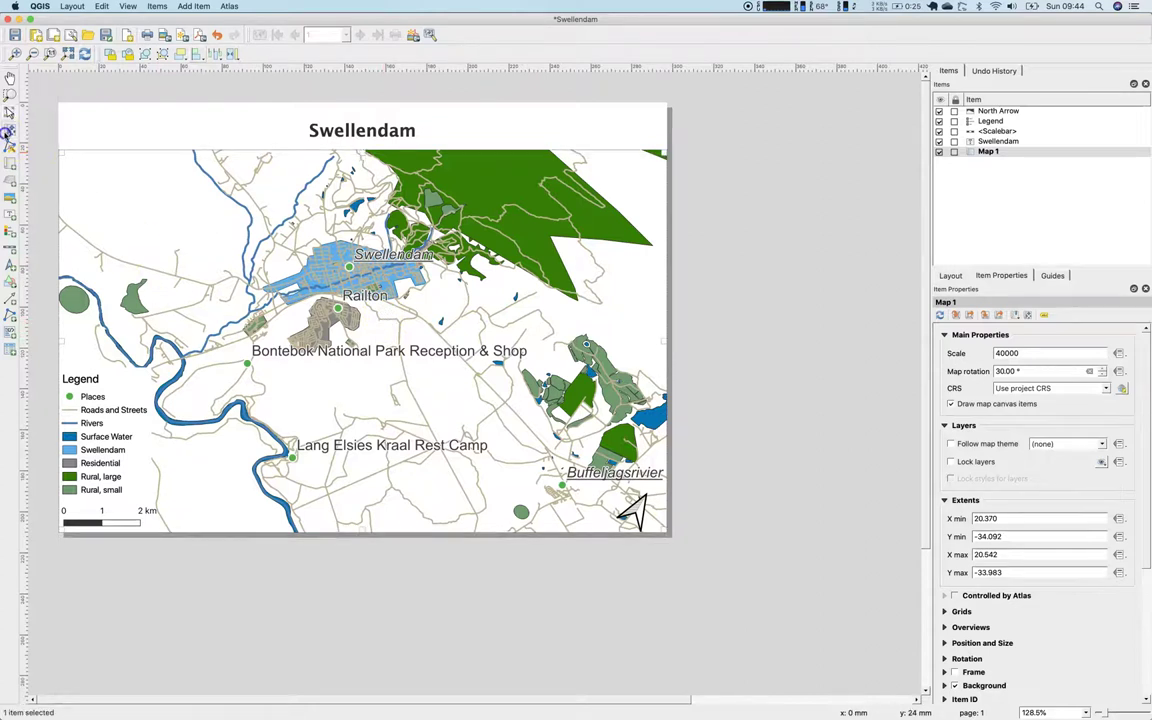
mouse_move(290, 281)
left_mouse_down()
mouse_move(285, 303)
mouse_move(284, 277)
left_mouse_up()
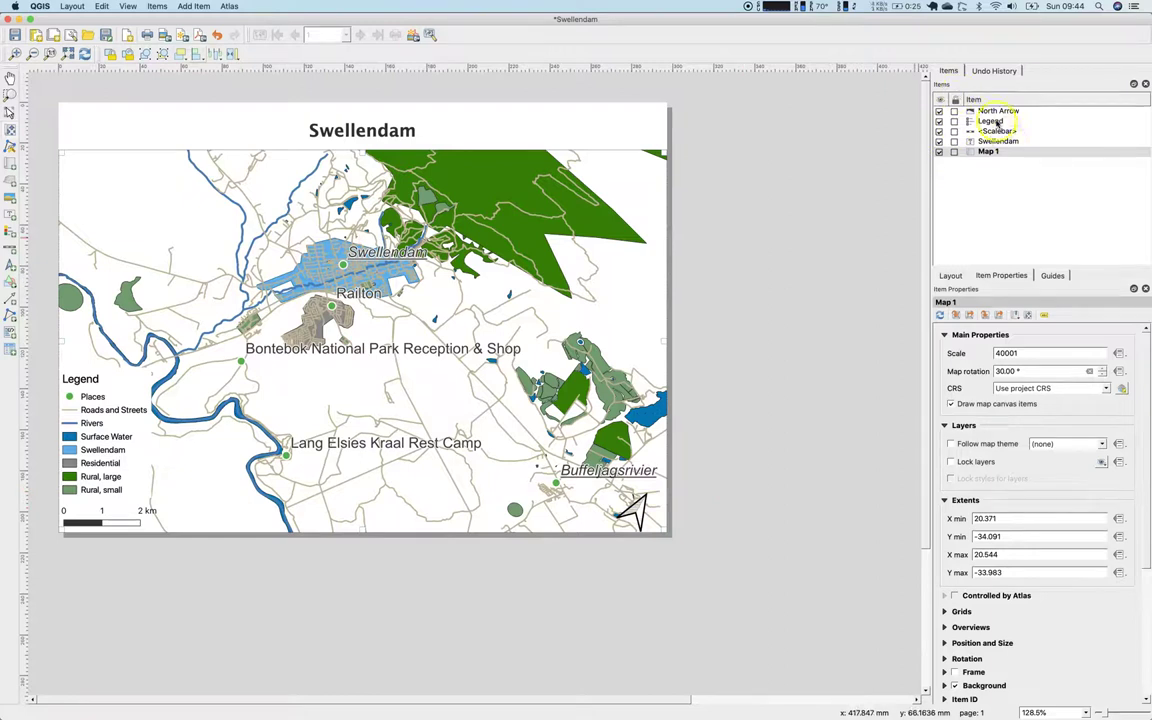
left_click(634, 506)
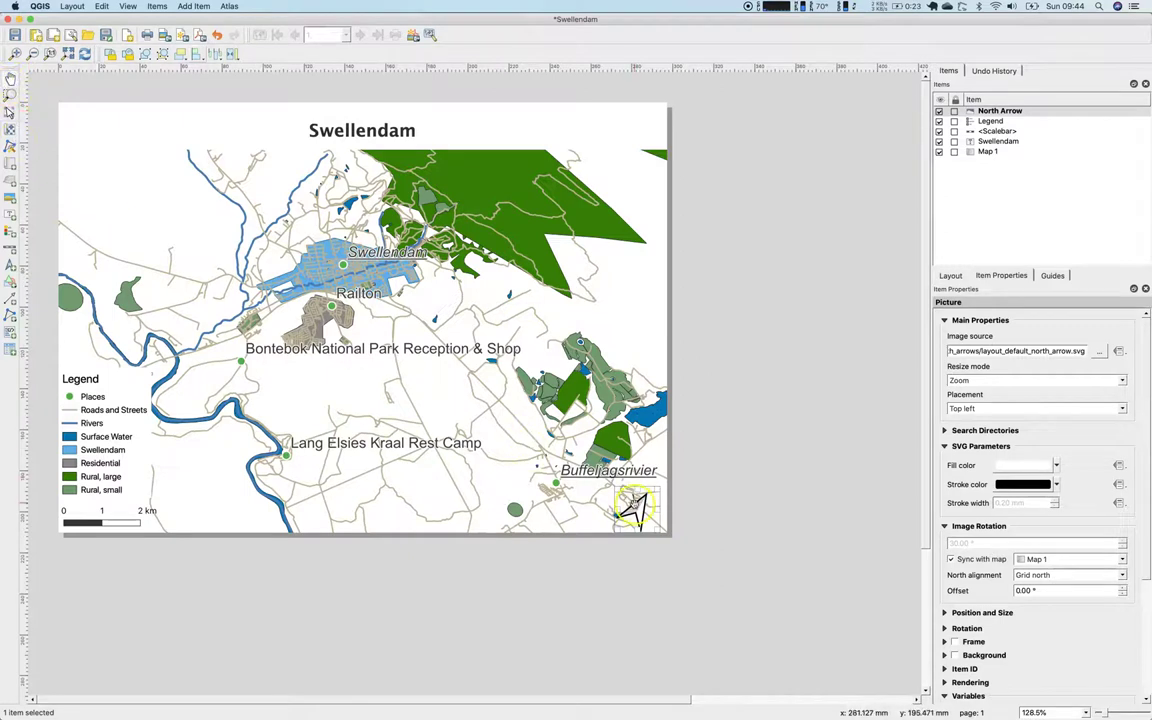
Drag the north arrow beside the scale bar, then check the legend, scale bar, arrow and title.
left_click(9, 113)
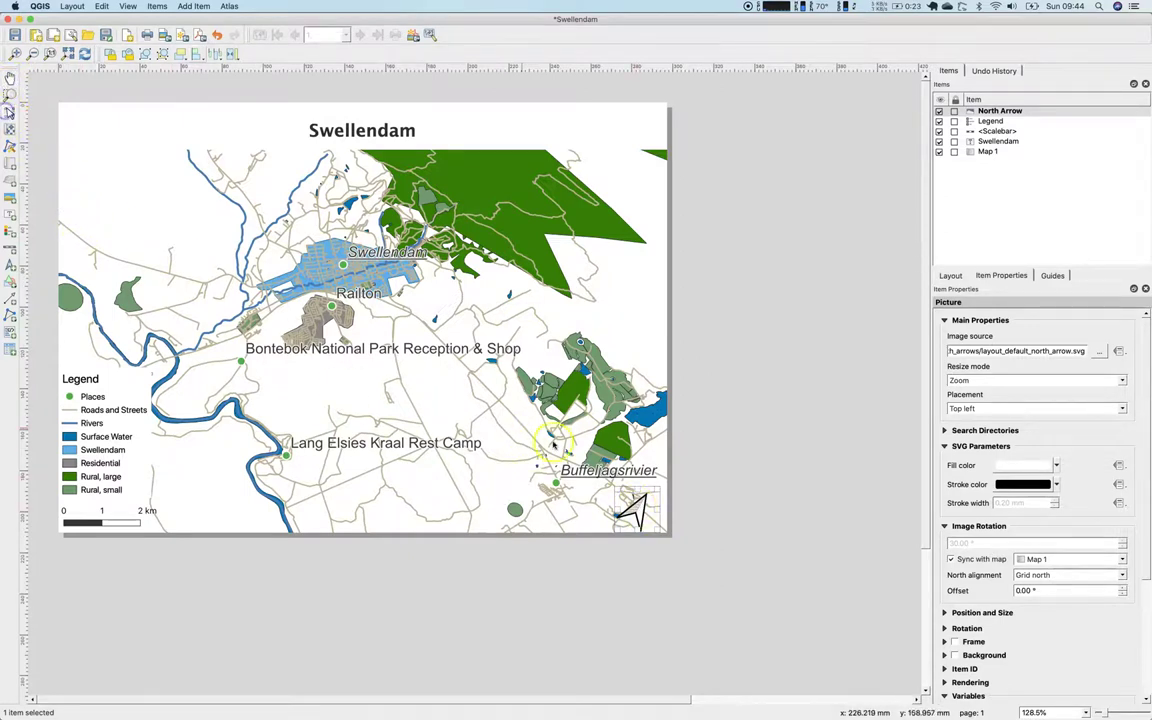
left_click_drag(634, 505, 188, 506)
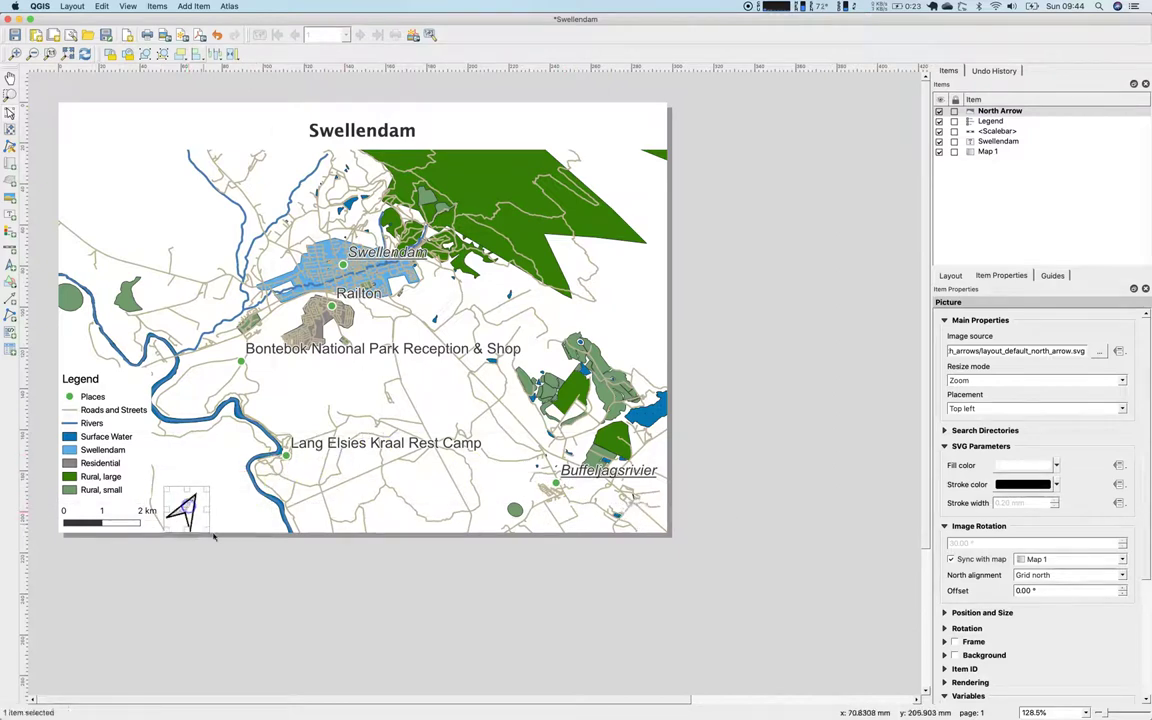
left_click(270, 607)
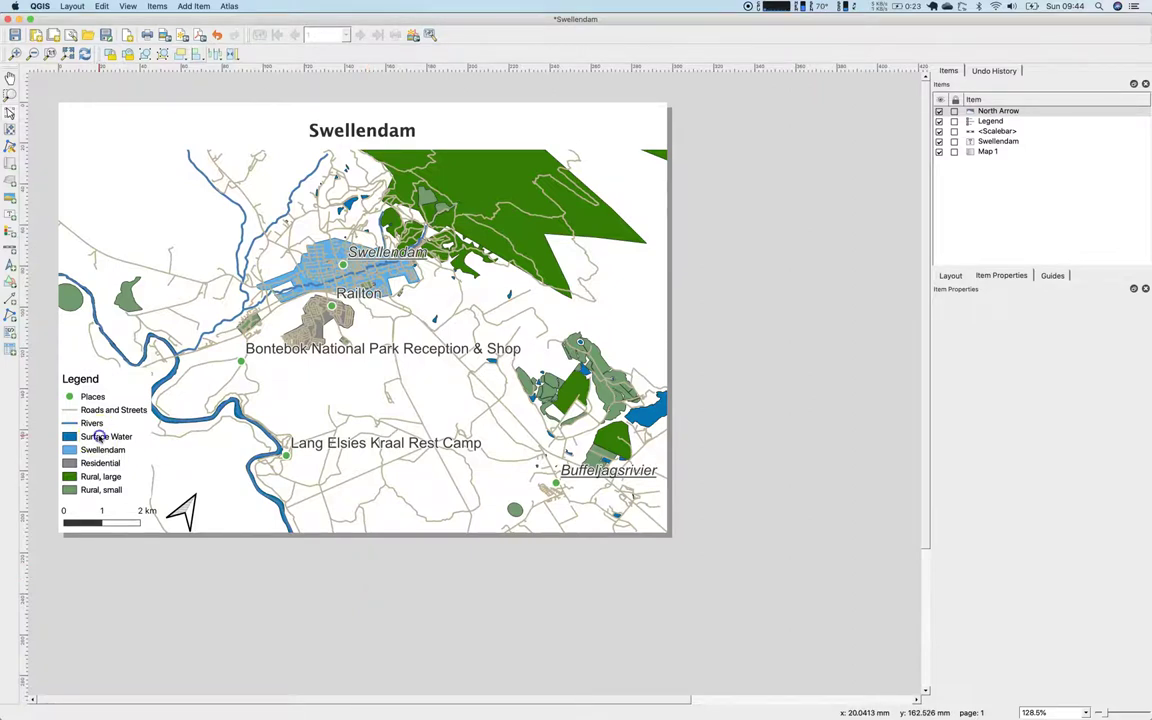
left_click(87, 391)
left_click(120, 516)
left_click(181, 510)
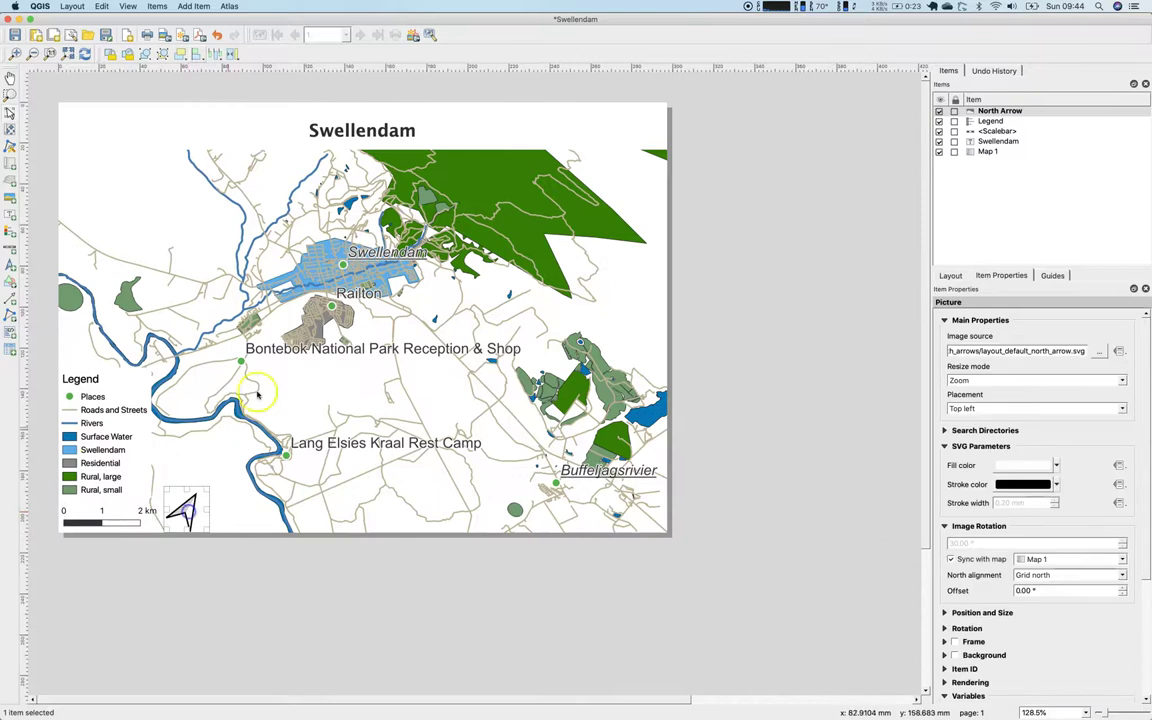
left_click(380, 134)
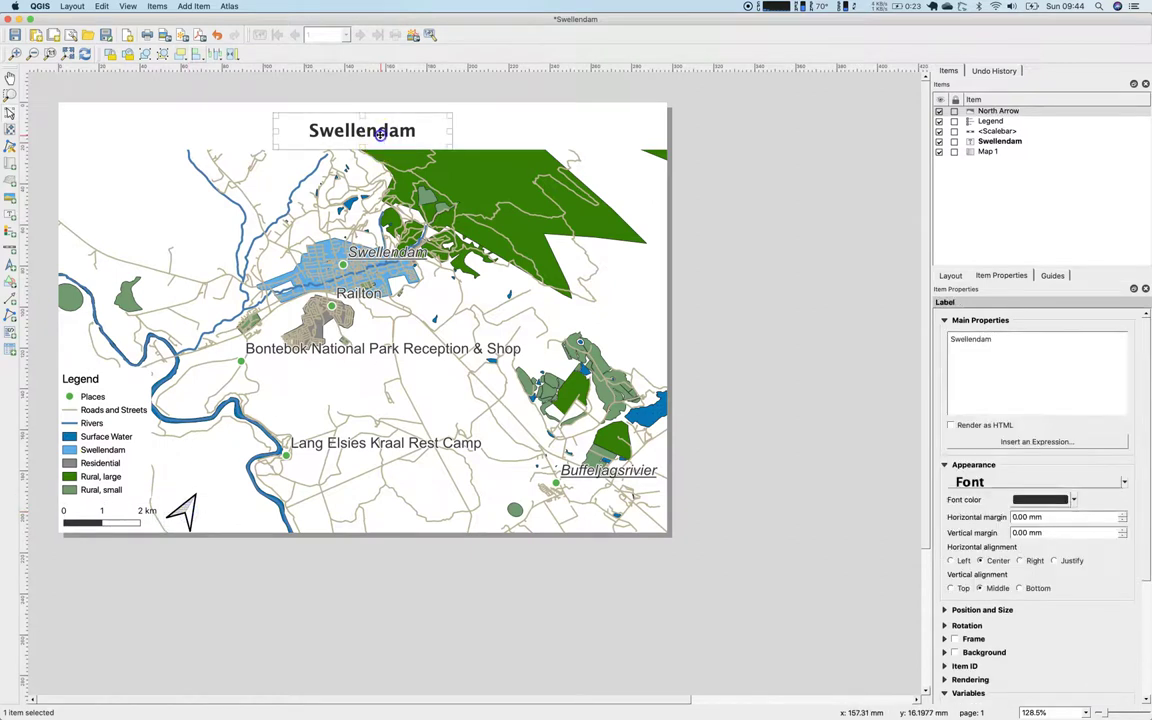
left_click(164, 37)
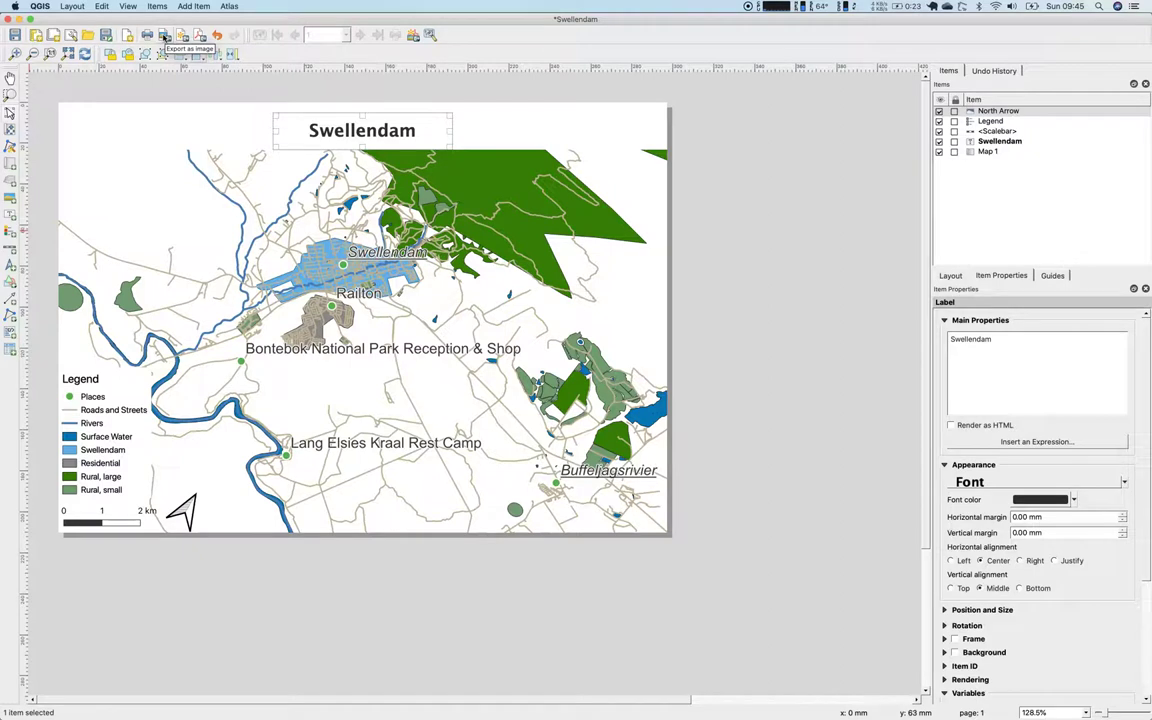
right_click(164, 37)
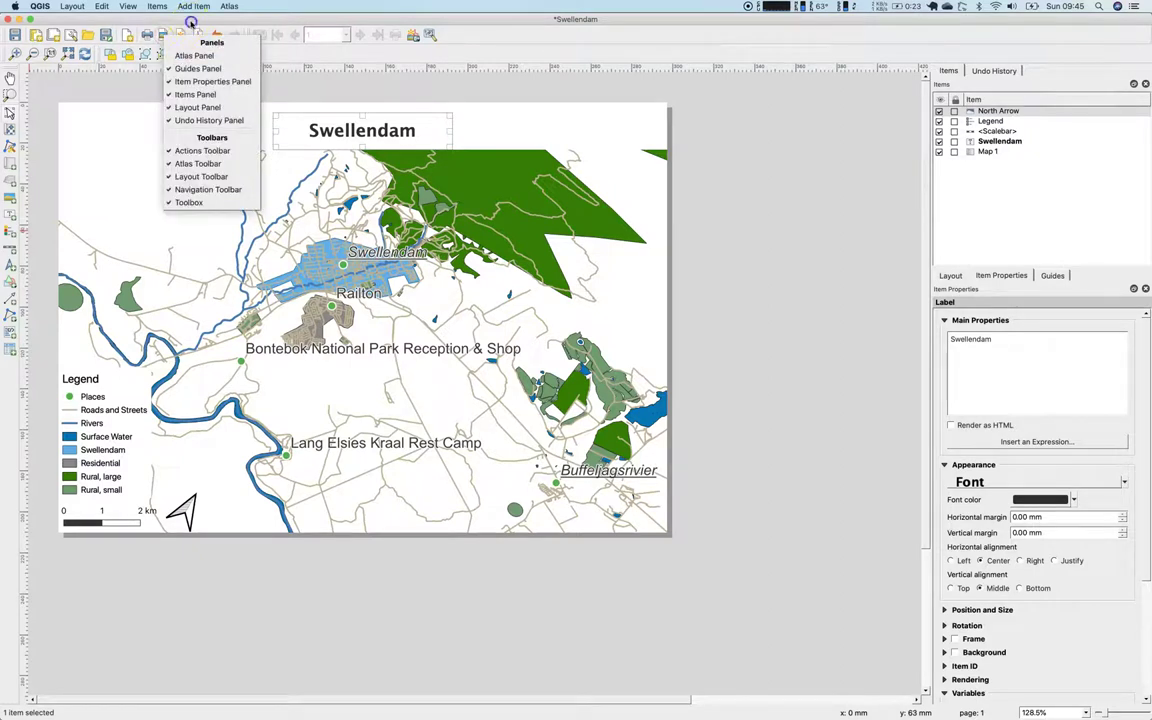
right_click(303, 55)
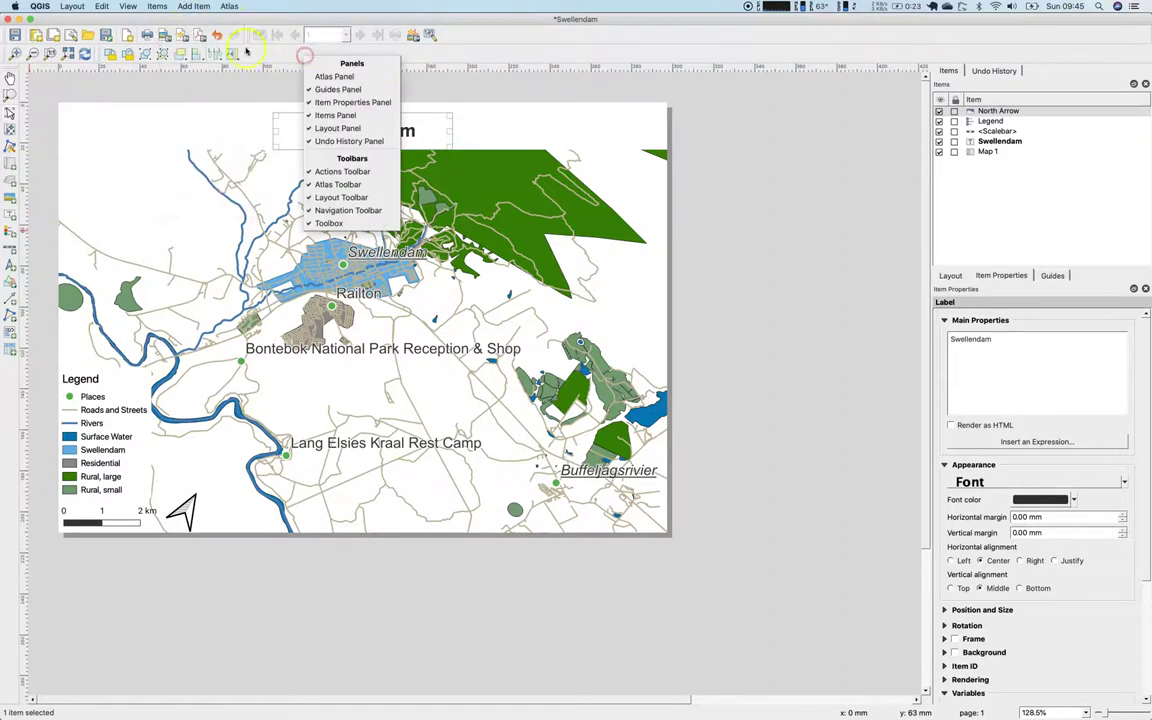
left_click(183, 40)
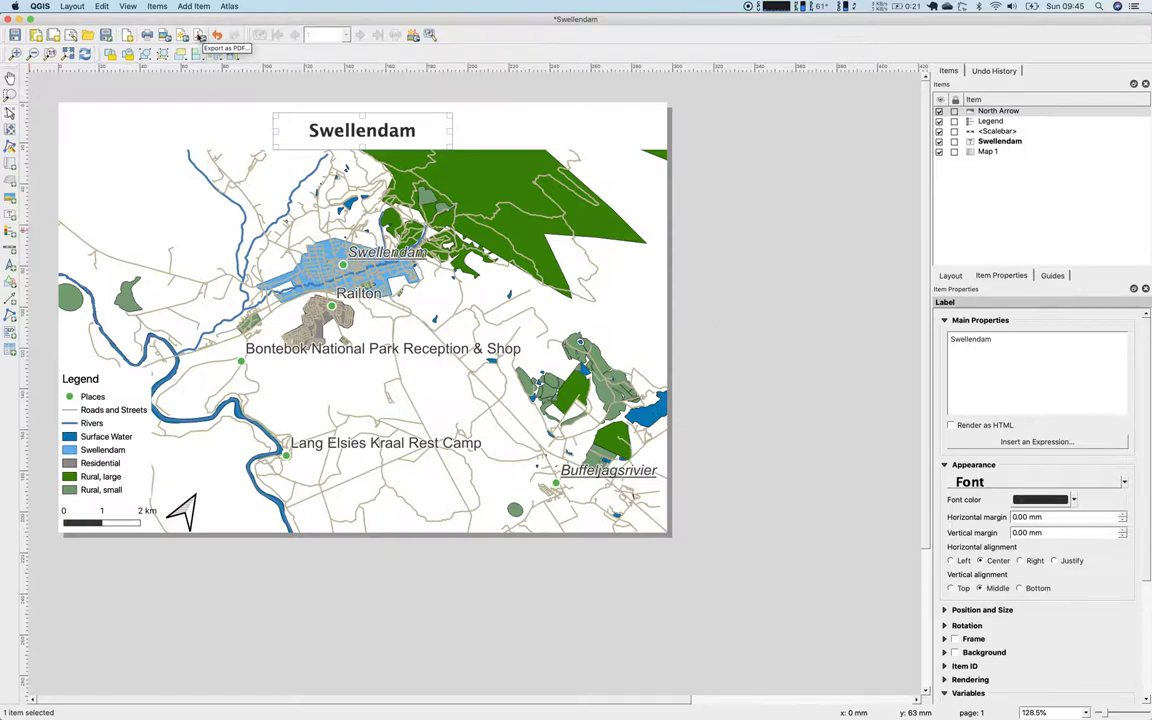
Export the layout as Swellendam.pdf in the lessons folder with default PDF options.
left_click(200, 35)
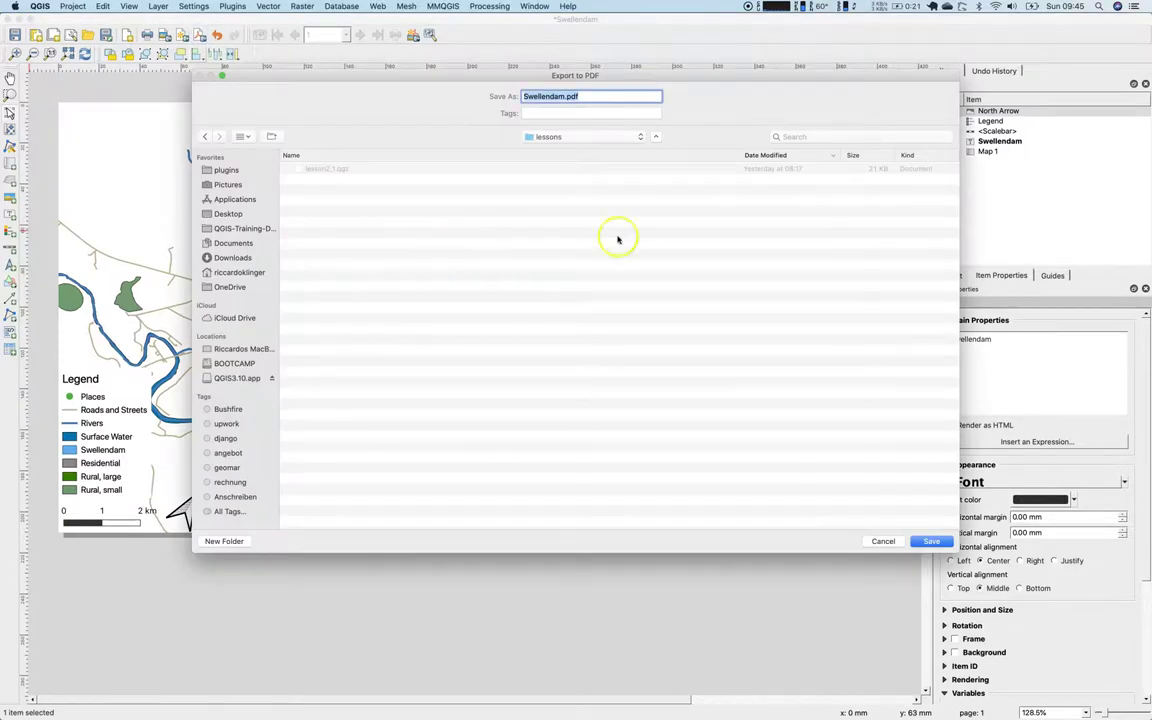
left_click(927, 538)
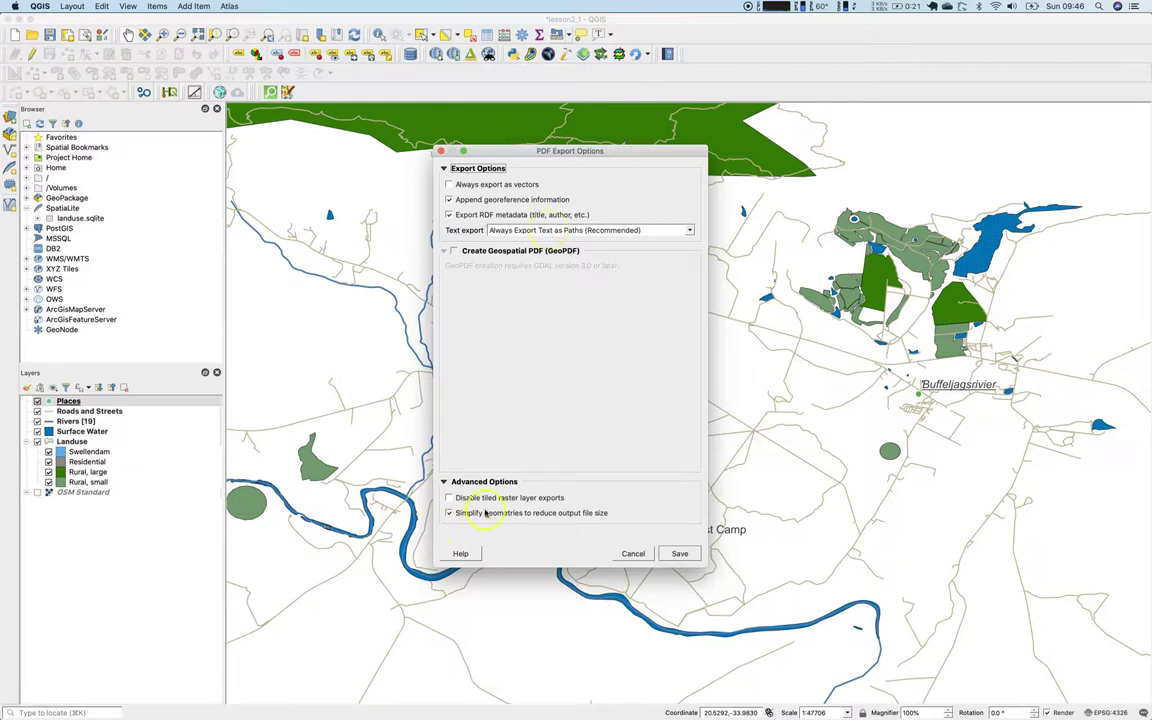
left_click(679, 554)
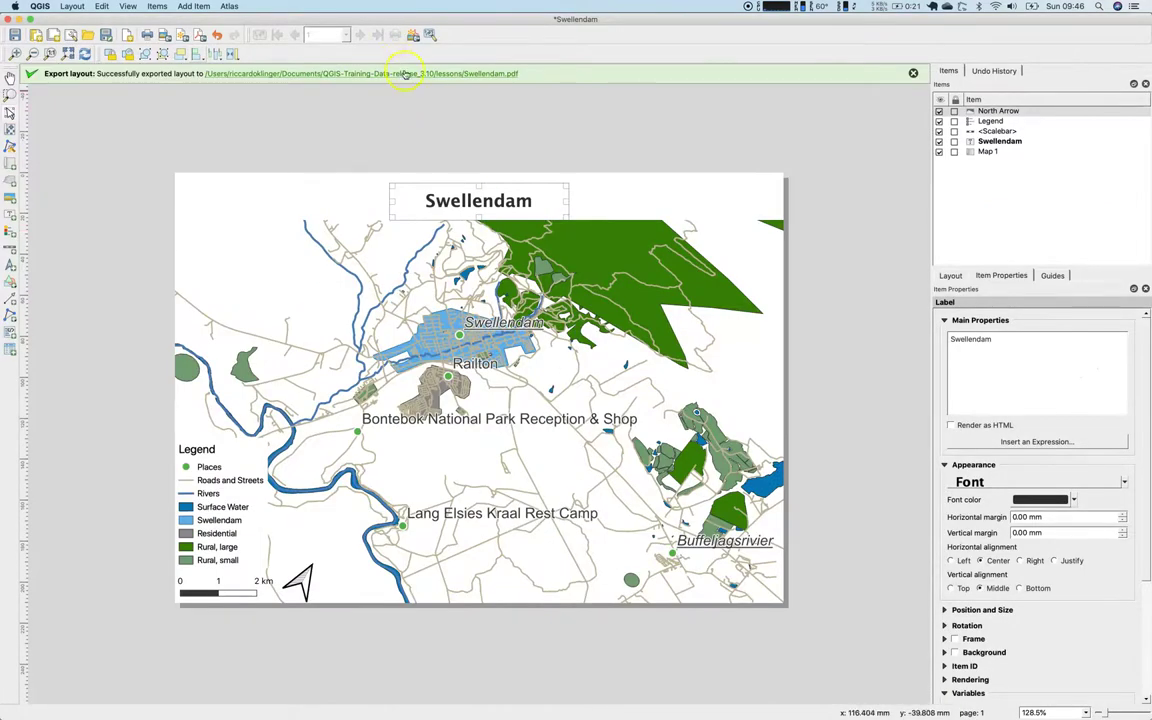
Reveal the exported file in Finder and open Swellendam.pdf to check the map.
left_click(366, 73)
double_click(816, 276)
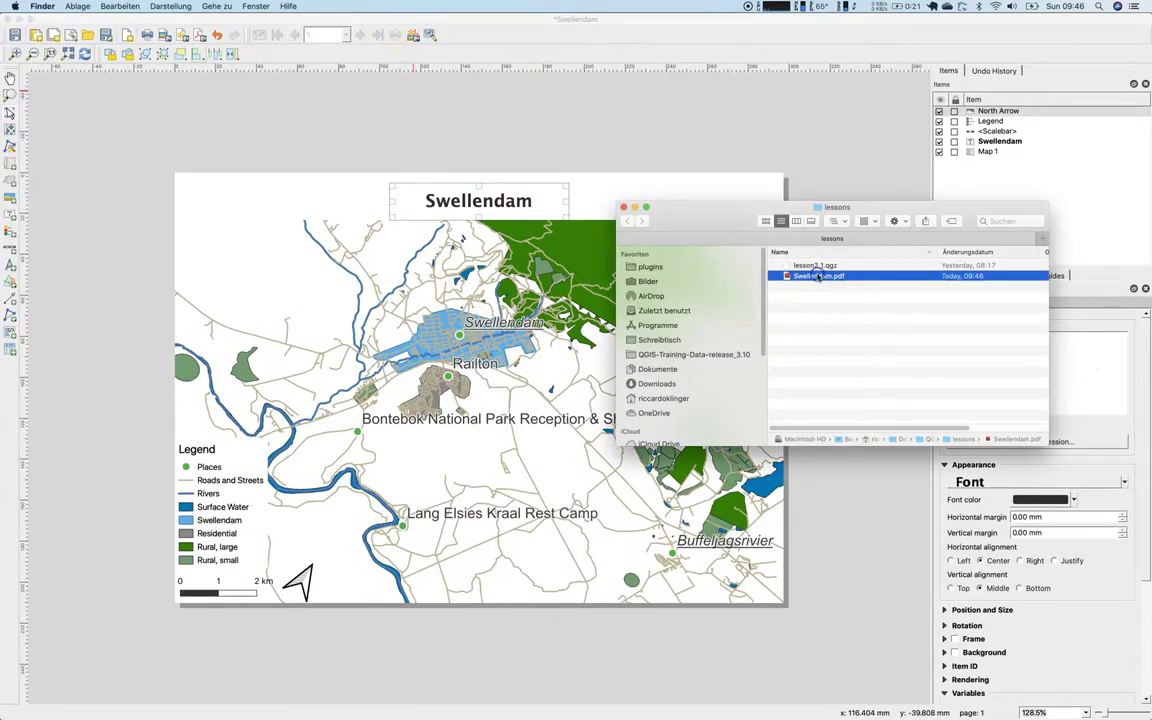